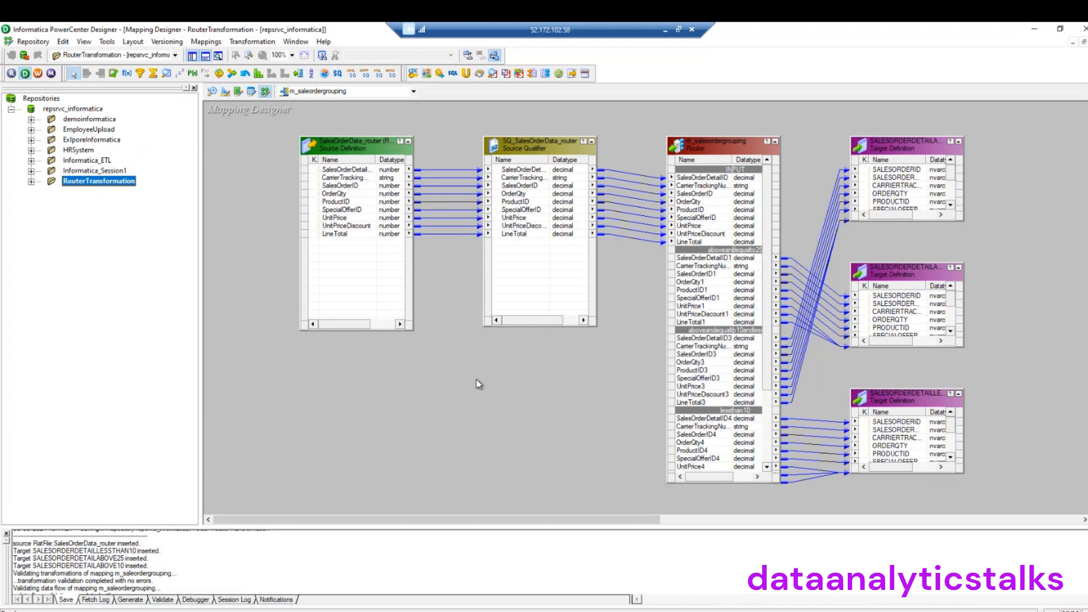
Expand demoinformatica and browse its Sources, Targets and Mappings folders, spotting m_employees
click(33, 120)
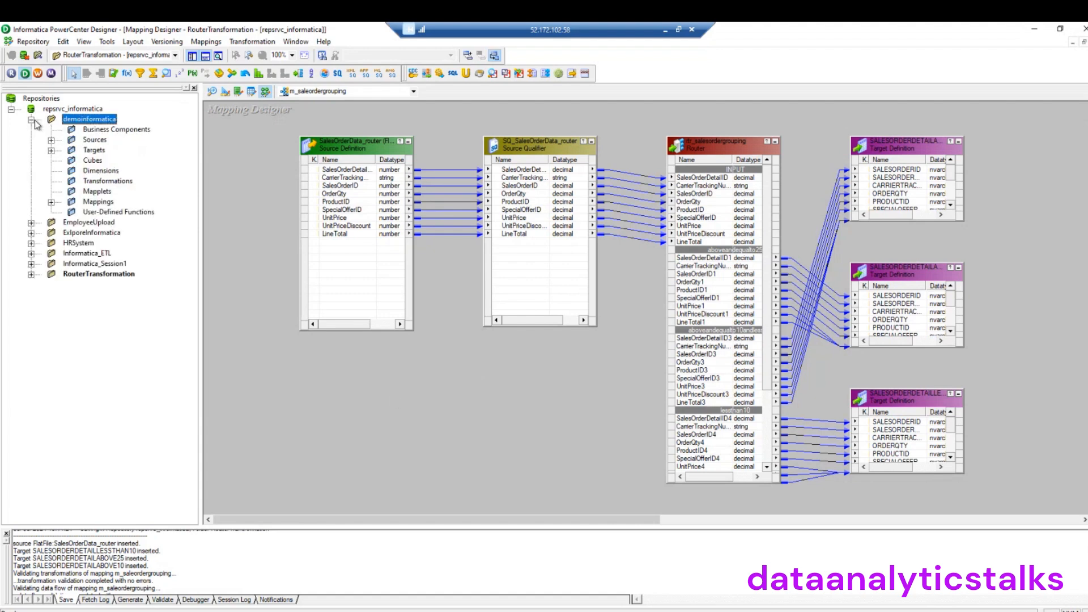
click(50, 141)
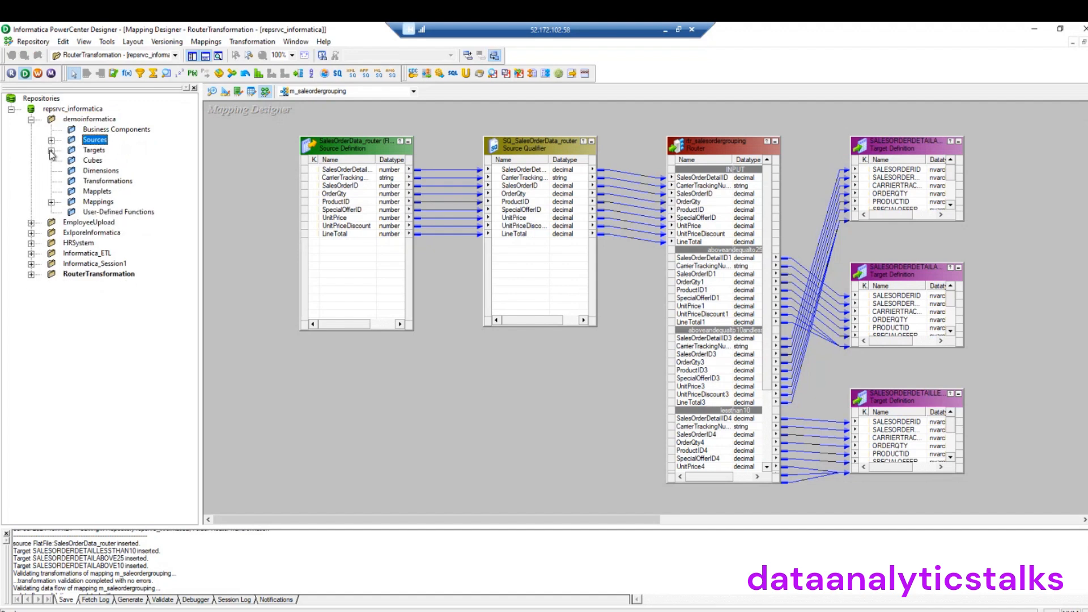
click(51, 141)
click(52, 152)
click(52, 151)
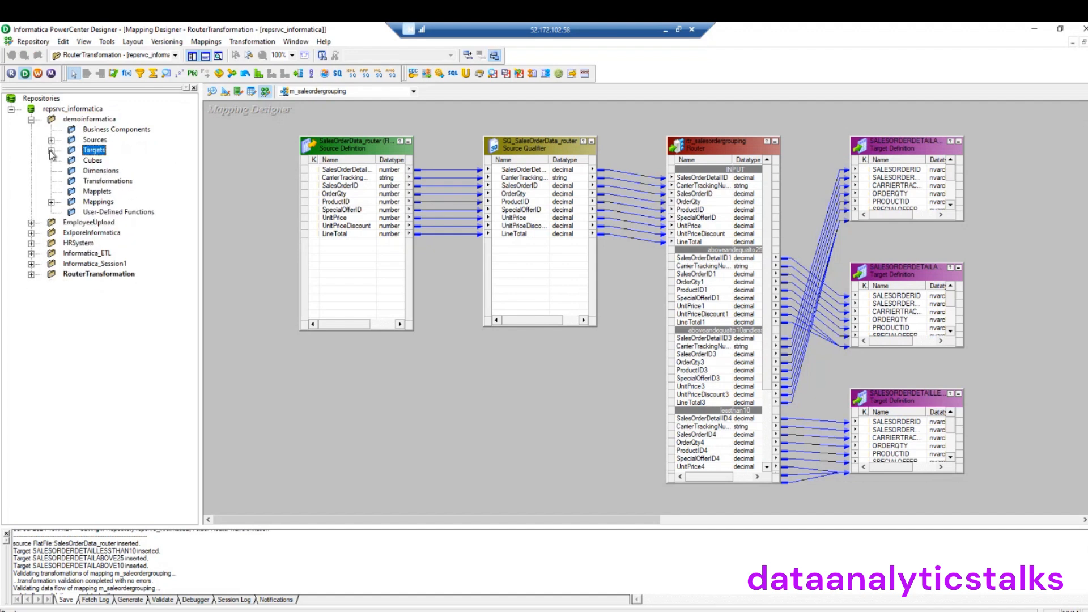
click(52, 202)
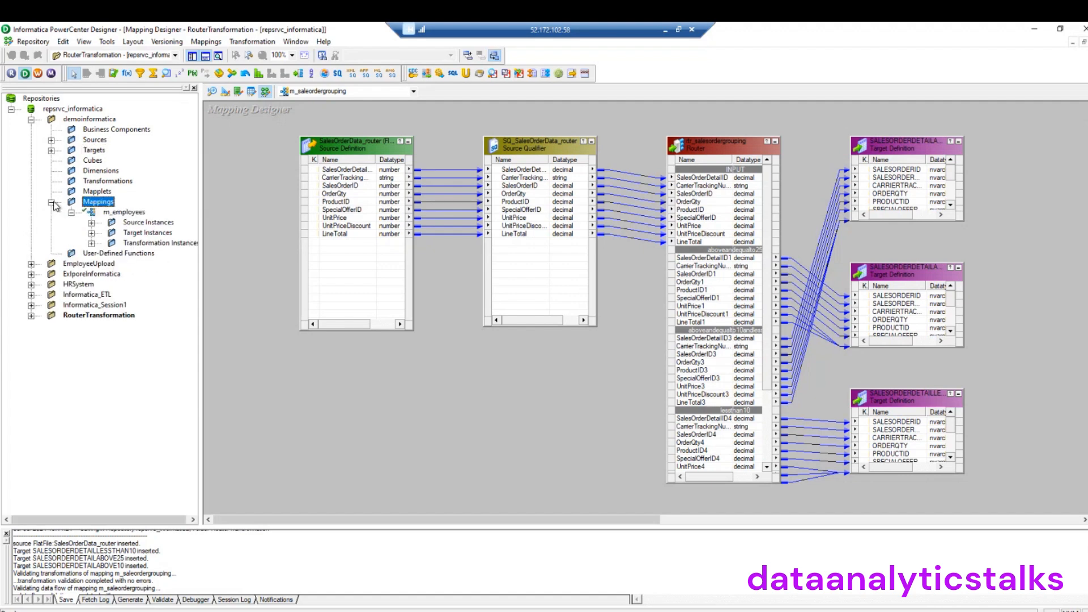
click(51, 203)
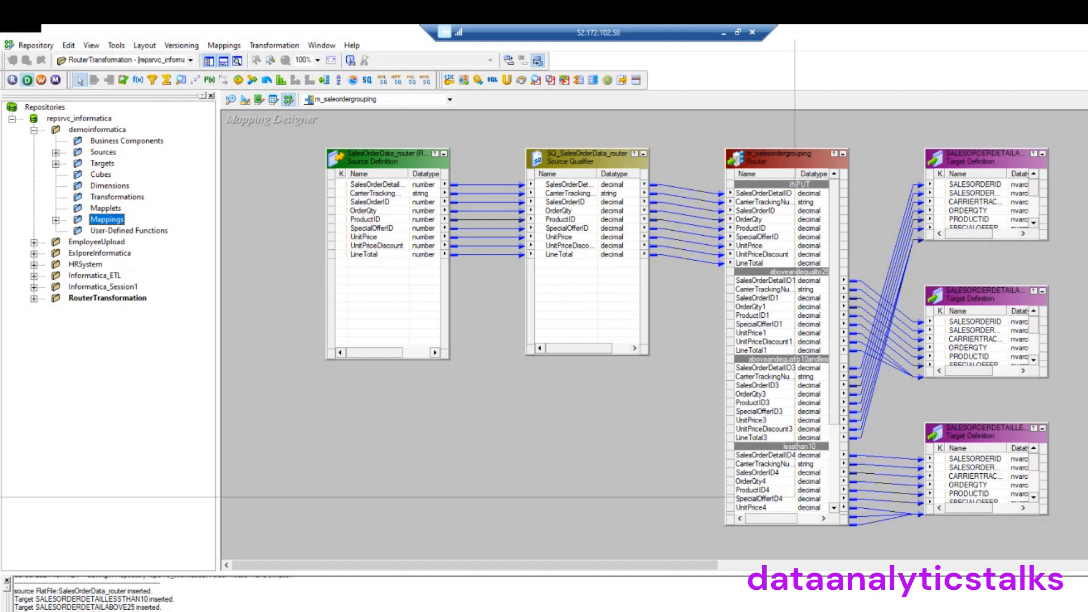
In SSMS, select the top 1000 rows of AdventureWorks2022 Sales.SalesOrderDetail
click(419, 610)
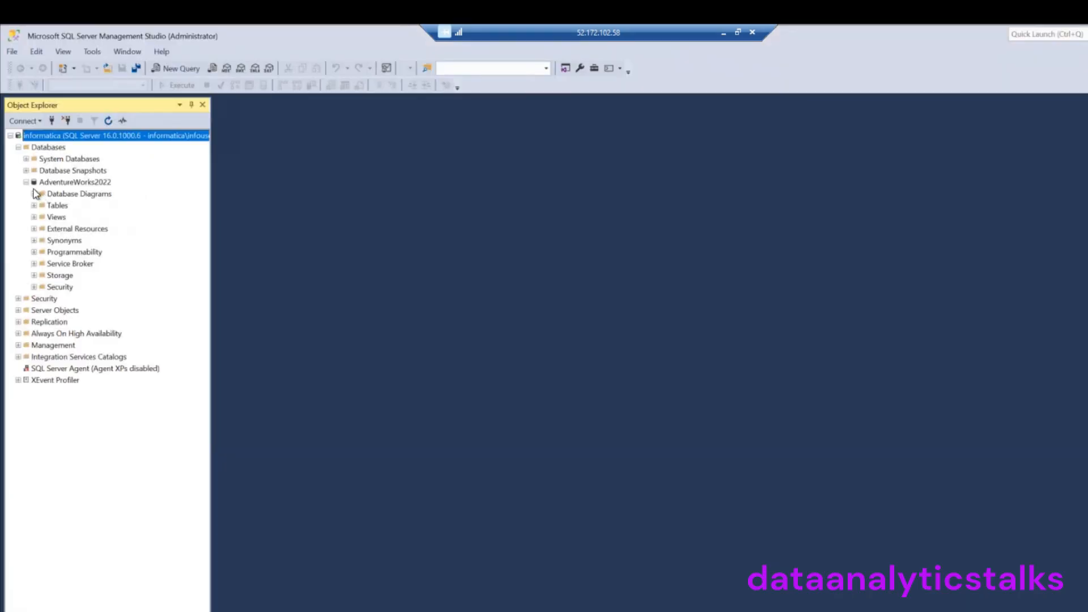
click(35, 205)
scroll(134, 392, down, 8)
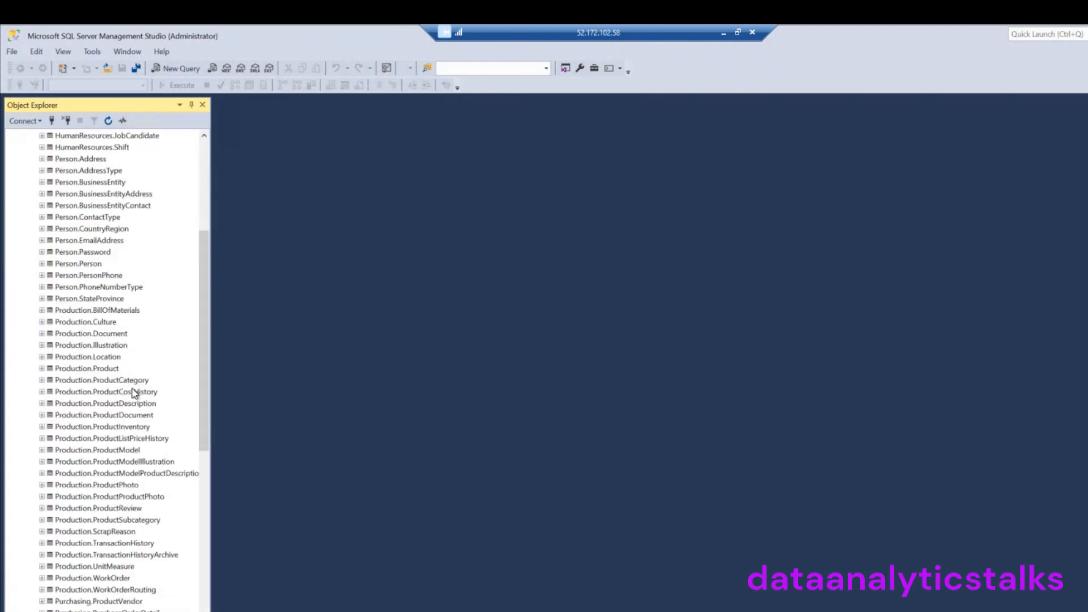
scroll(134, 392, down, 7)
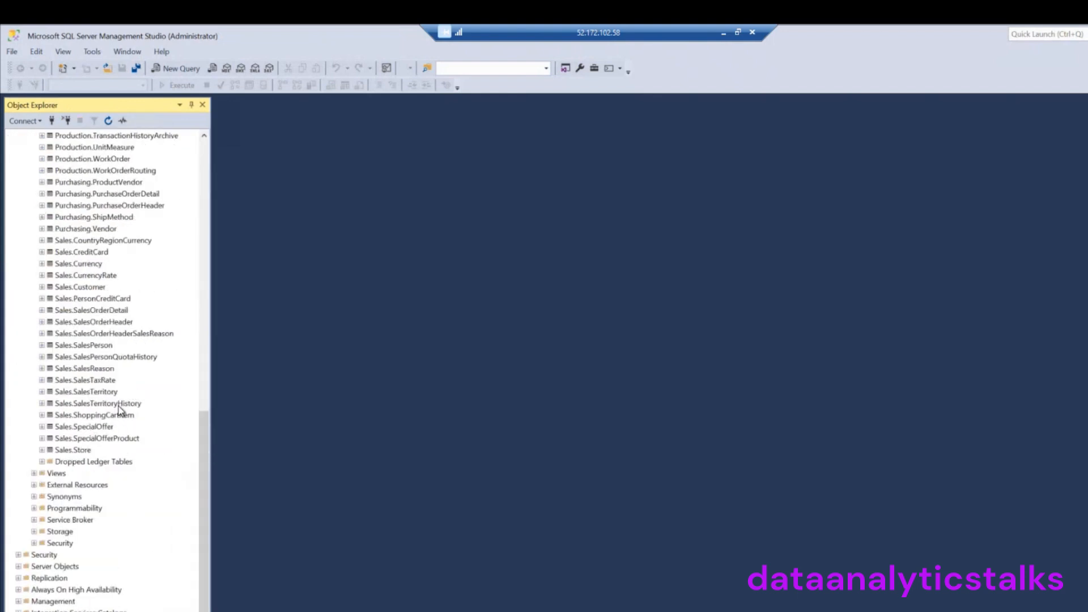
click(115, 323)
right_click(115, 323)
right_click(112, 310)
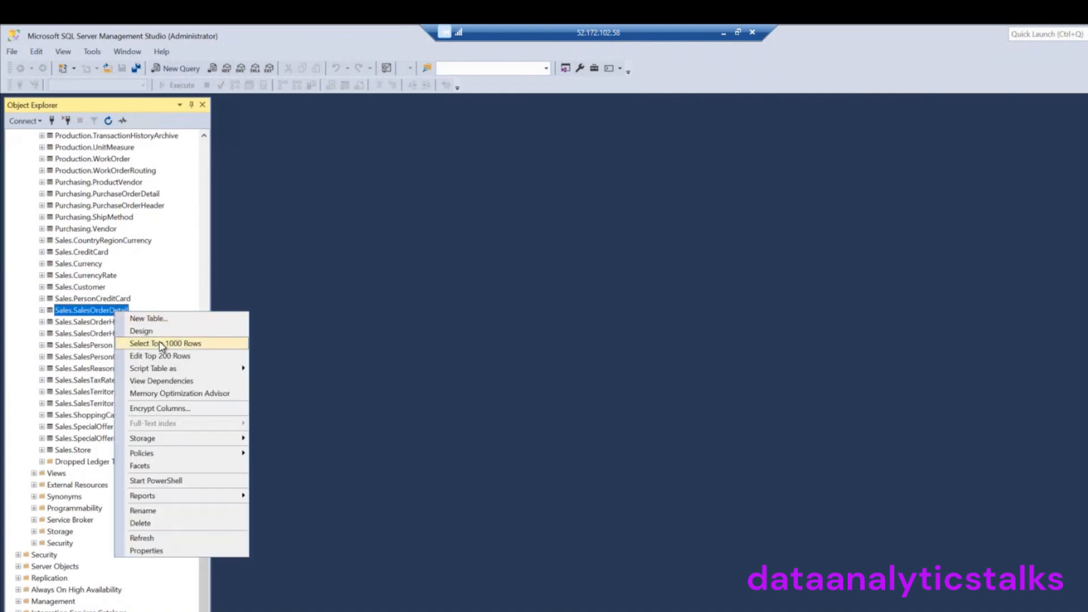
click(160, 342)
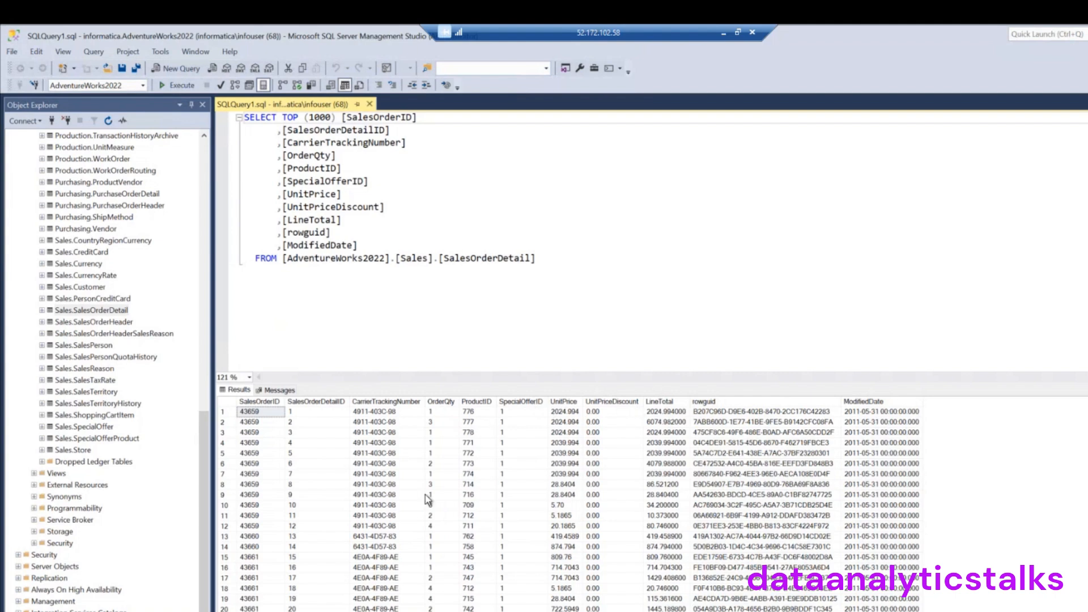
Enlarge the results grid and inspect OrderQty for rows 1–30 and ProductID 714 in row 8
drag(472, 382, 459, 197)
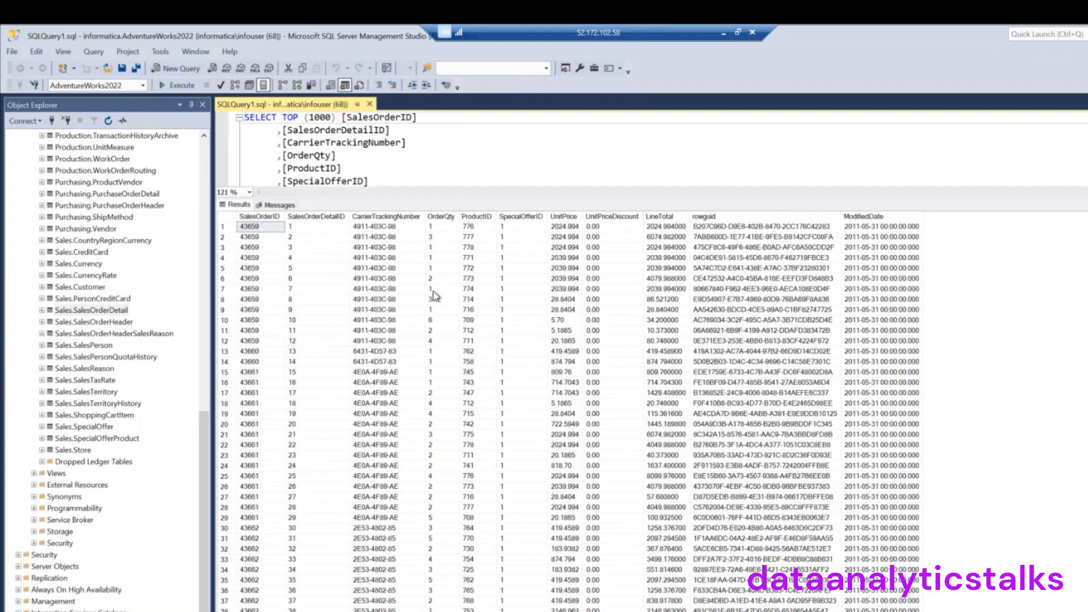
drag(433, 226, 439, 528)
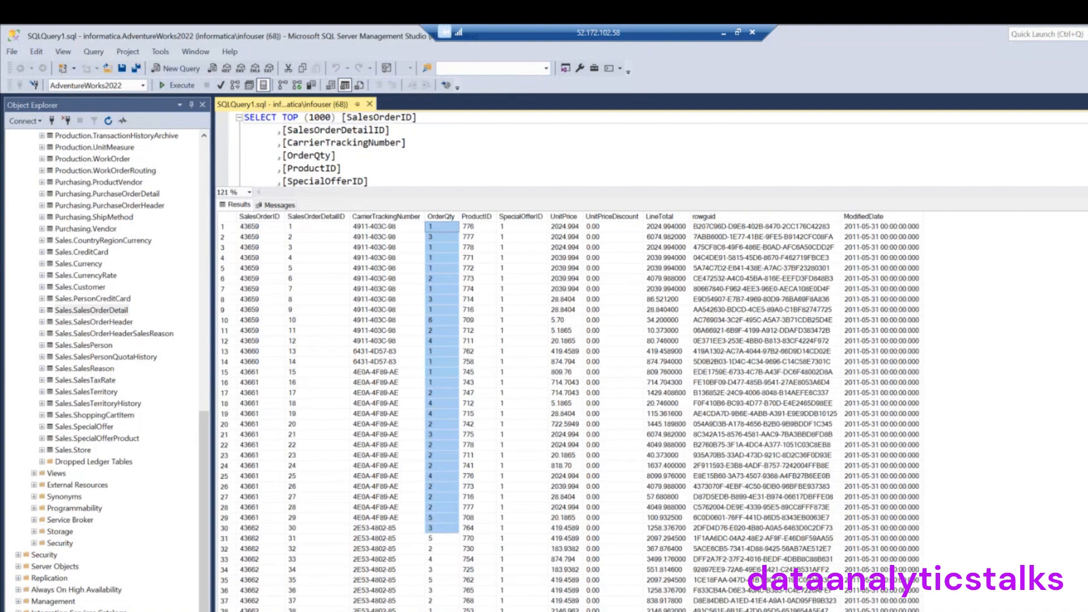
scroll(569, 413, down, 20)
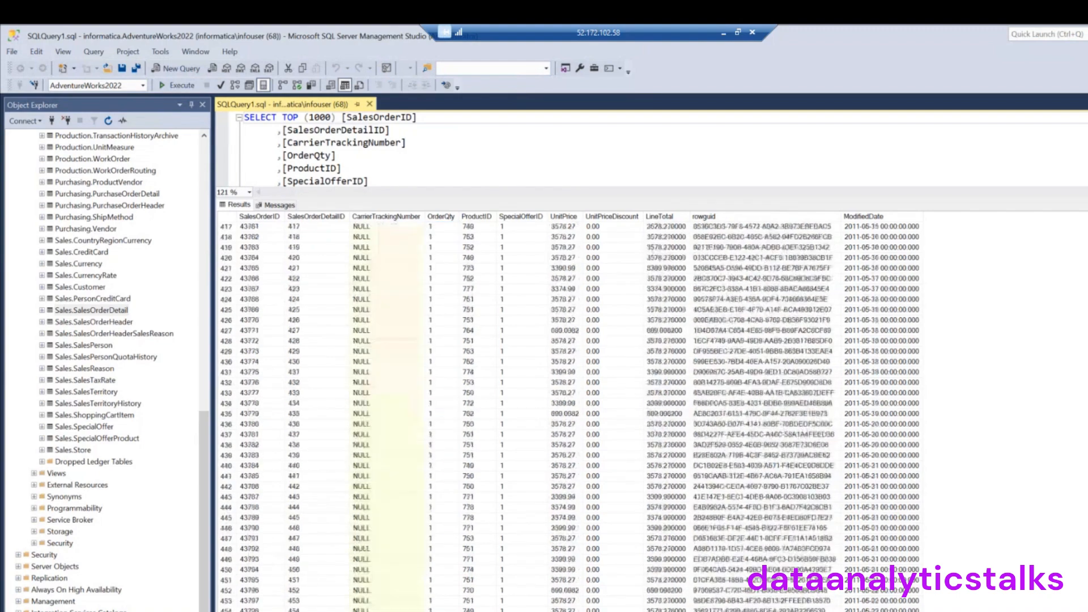
scroll(569, 414, down, 19)
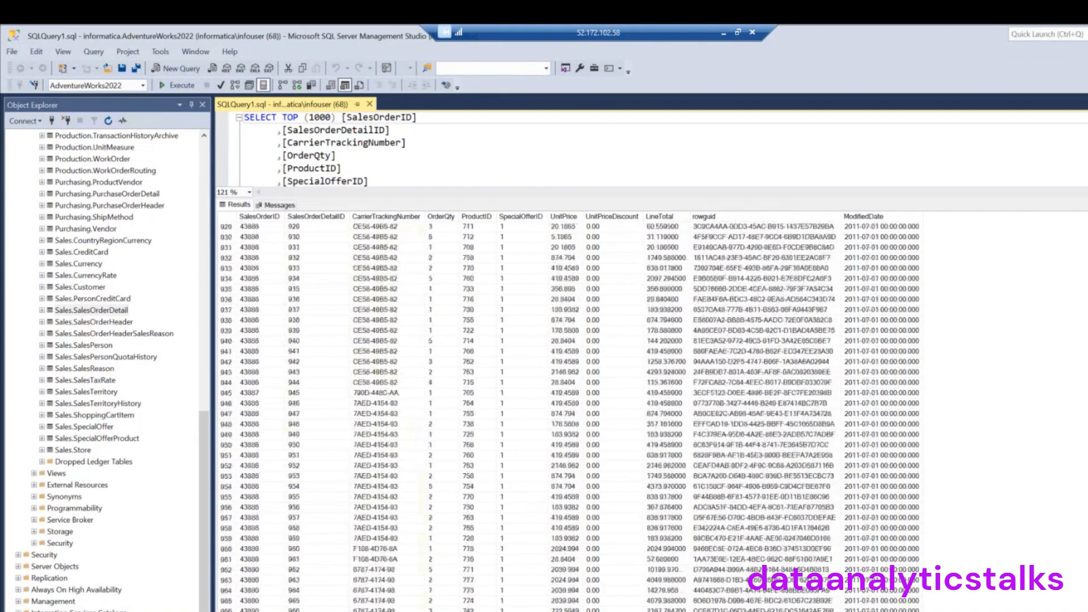
scroll(569, 413, up, 20)
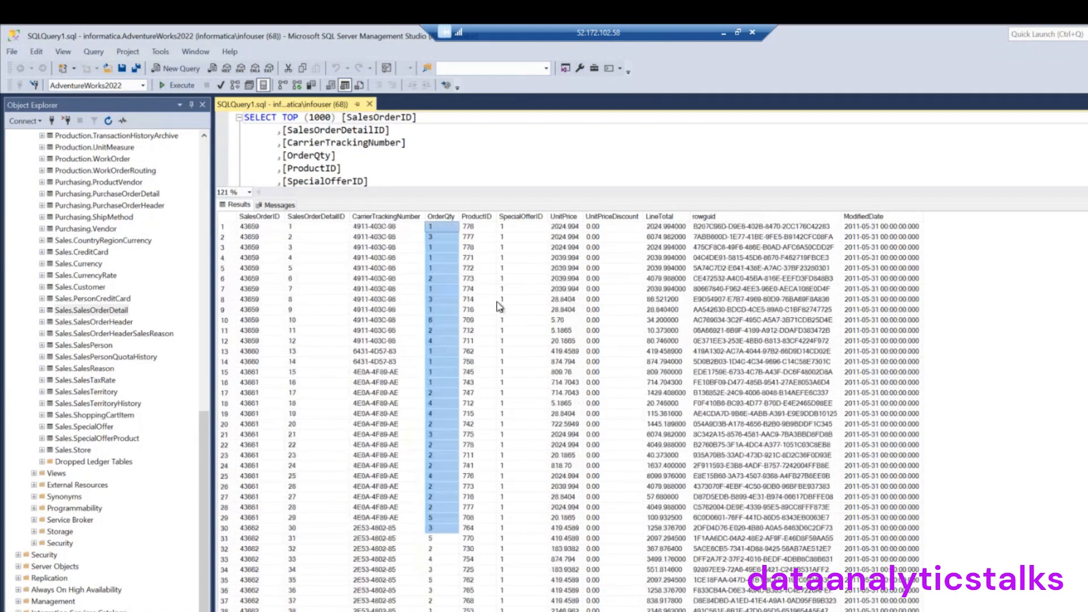
click(495, 300)
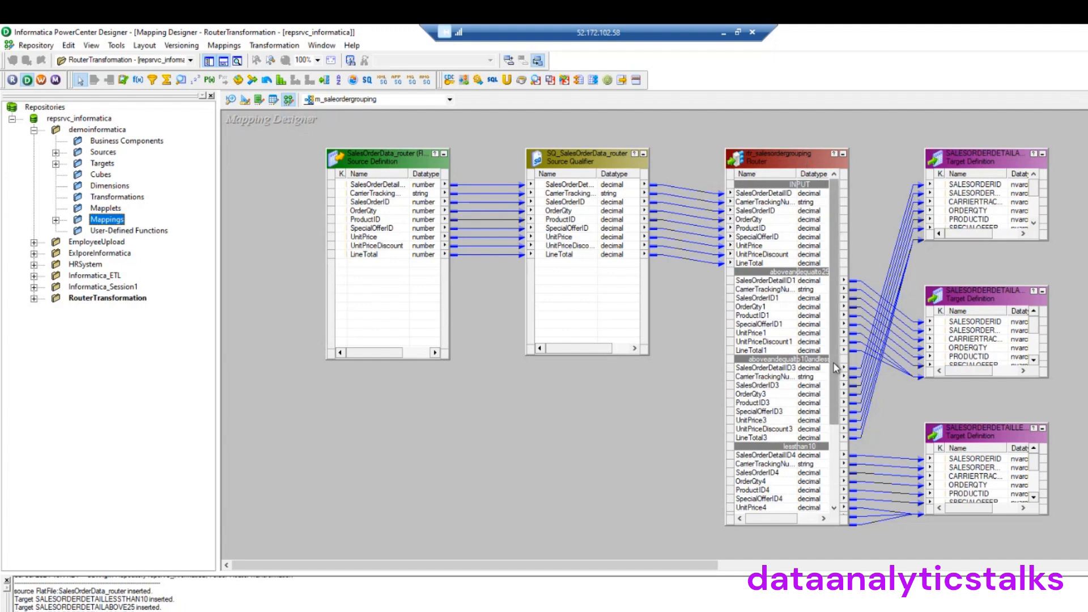
drag(830, 398, 831, 295)
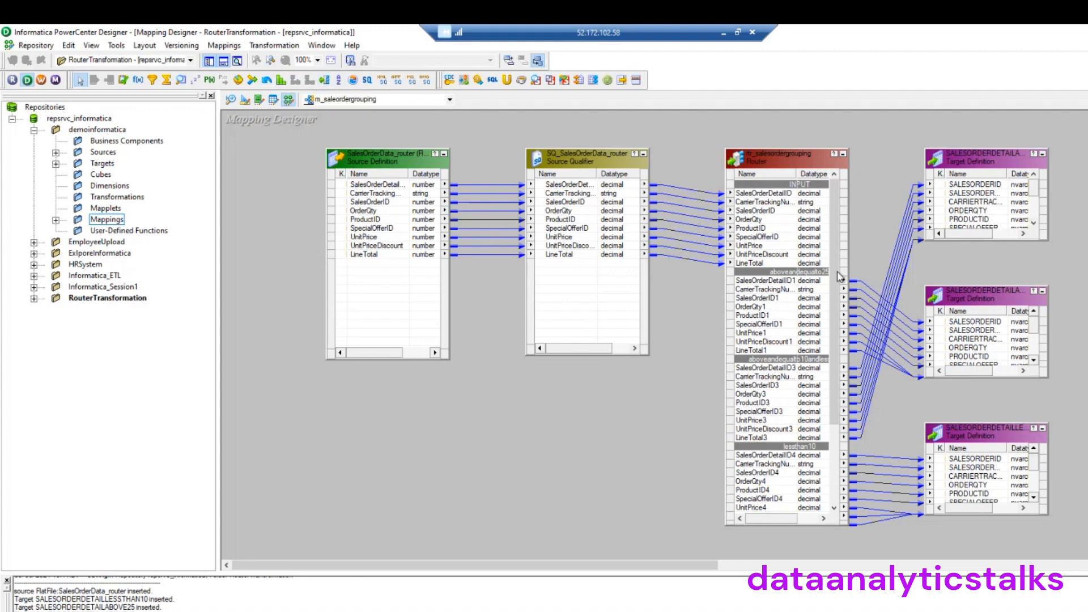
scroll(837, 281, down, 1)
scroll(838, 286, up, 2)
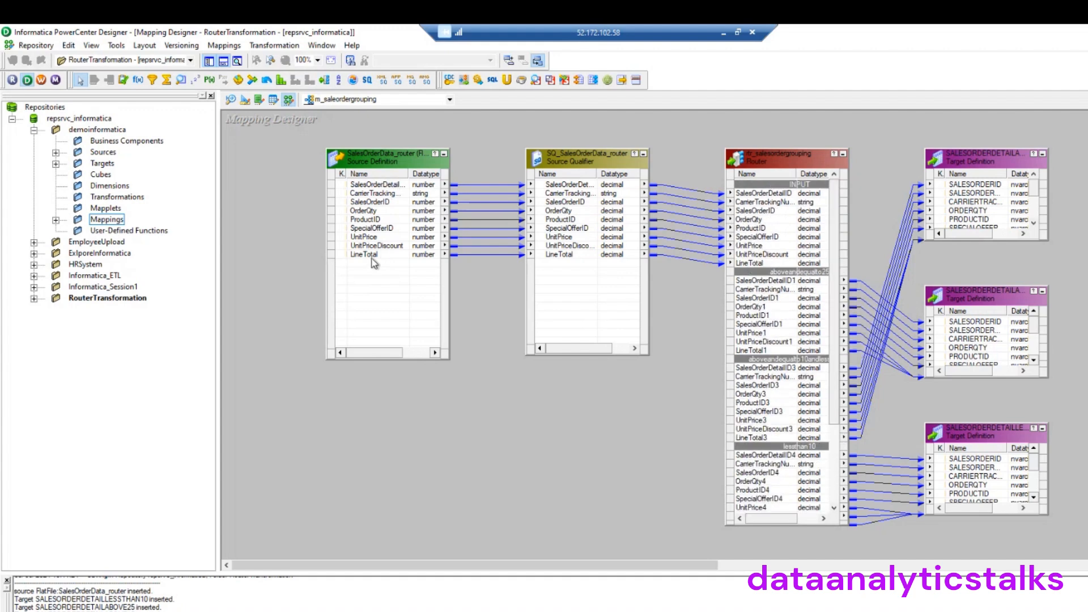
drag(834, 261, 835, 372)
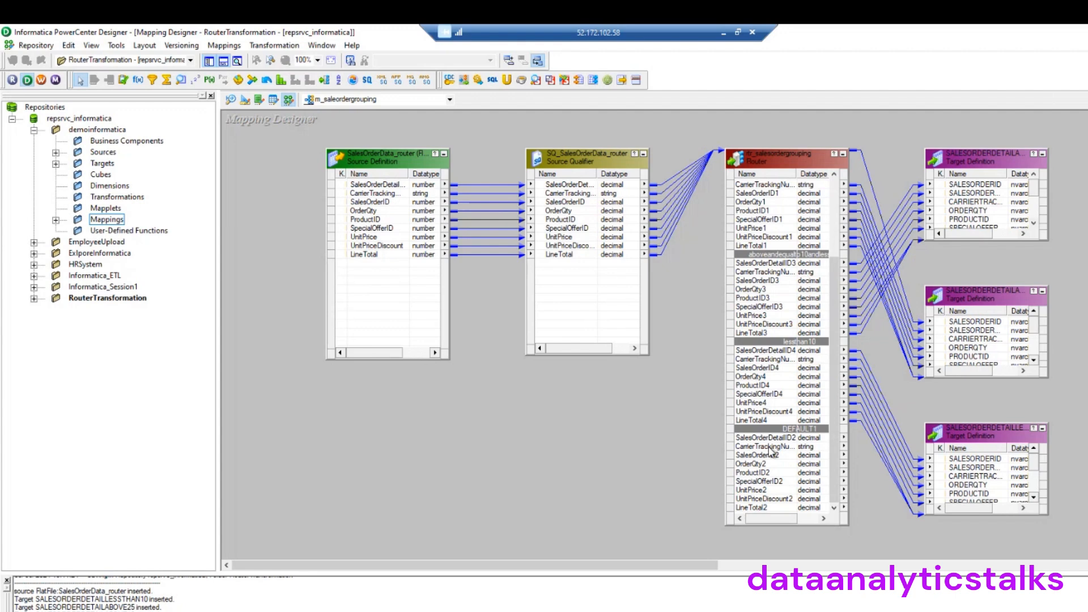
drag(834, 424, 834, 283)
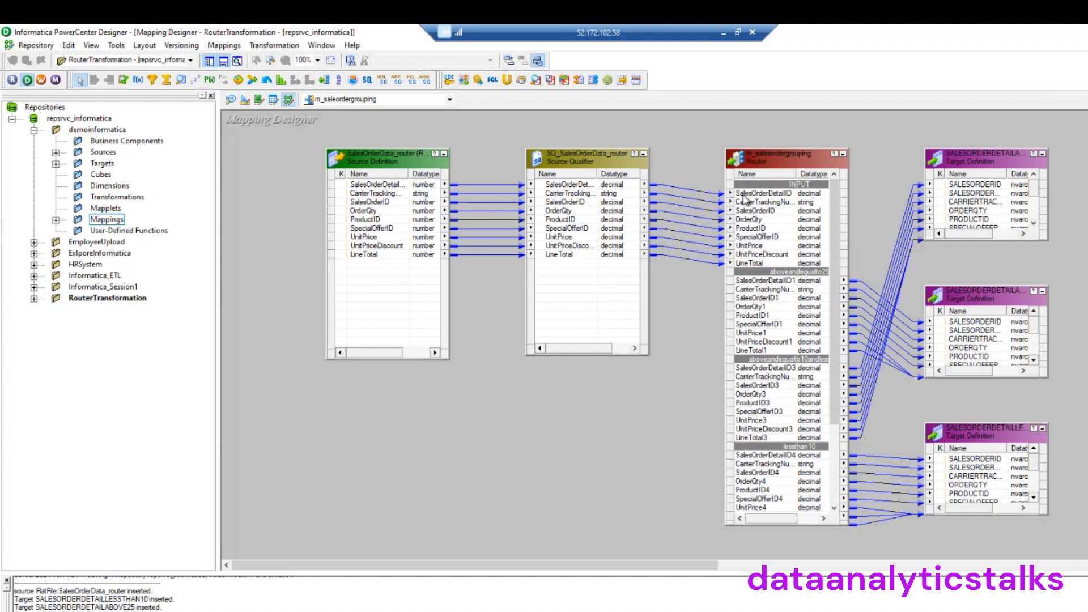
drag(833, 279, 829, 382)
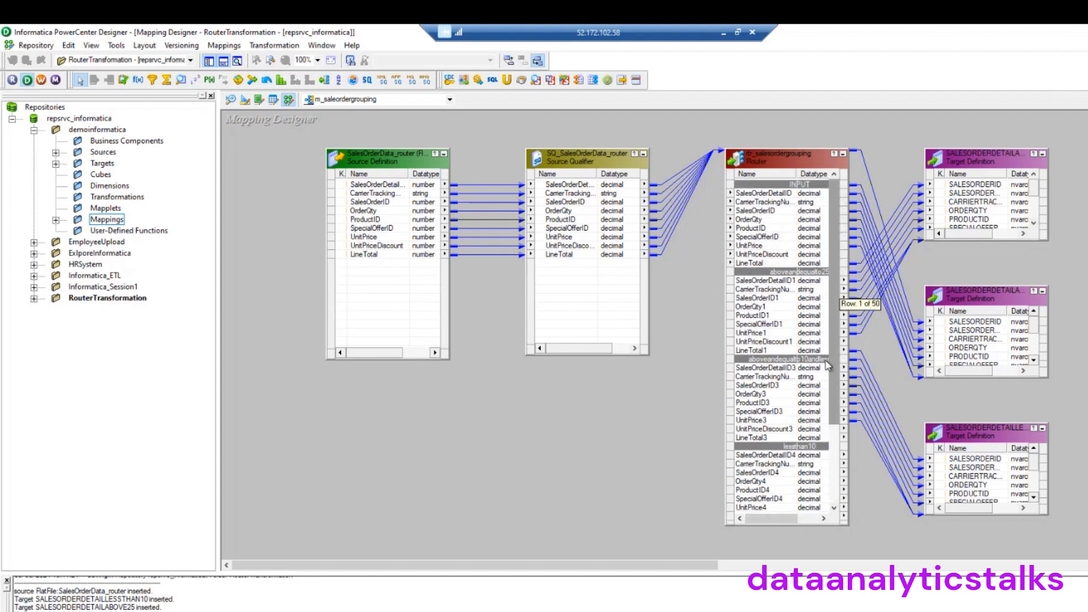
scroll(834, 476, up, 4)
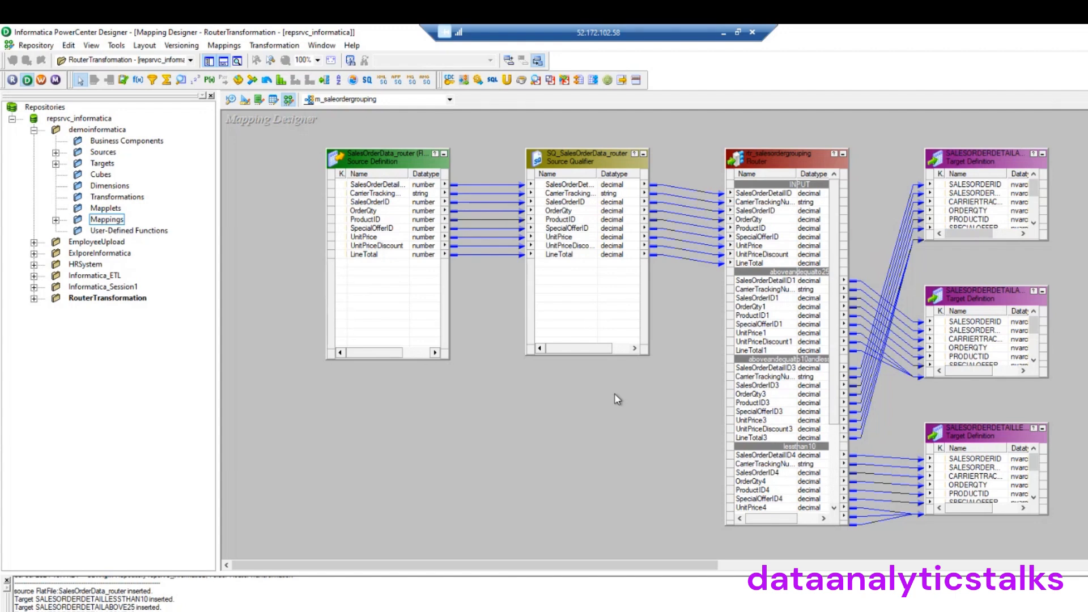
scroll(837, 433, down, 2)
drag(837, 433, 844, 292)
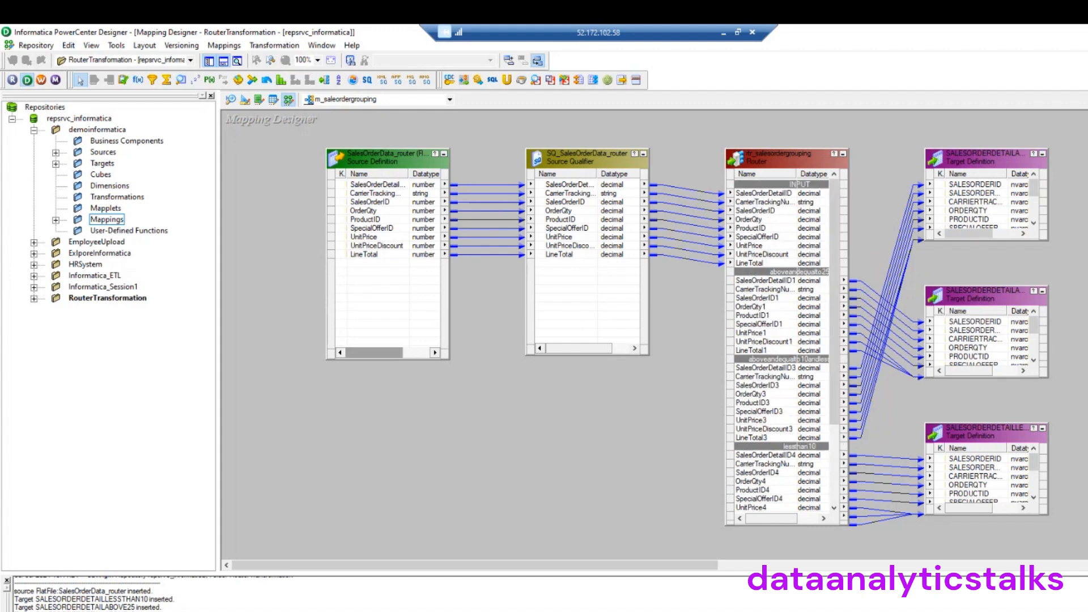
key(alt+Tab)
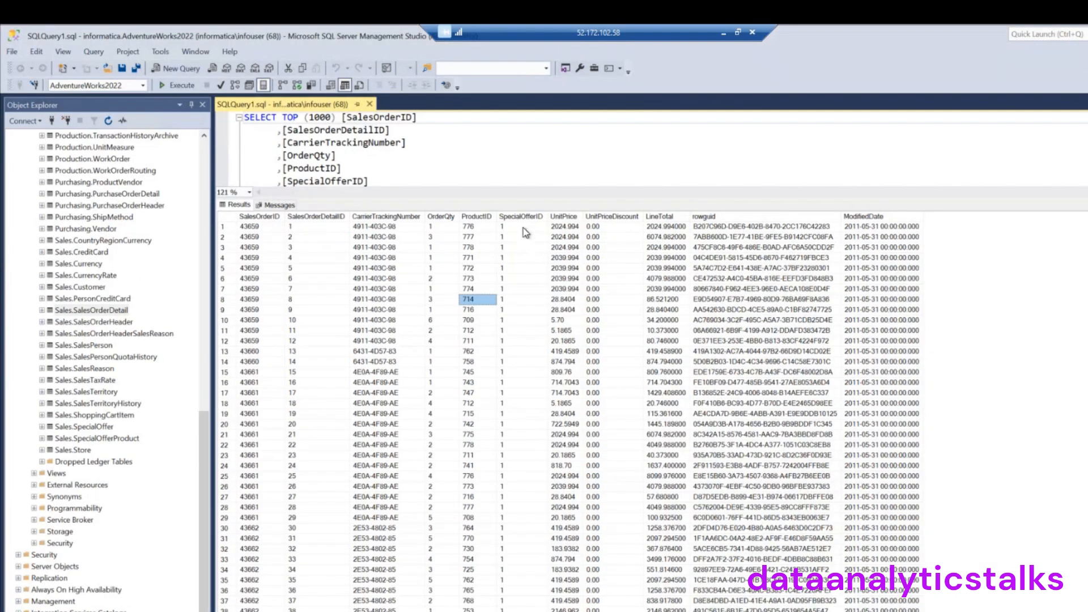
drag(522, 280, 530, 570)
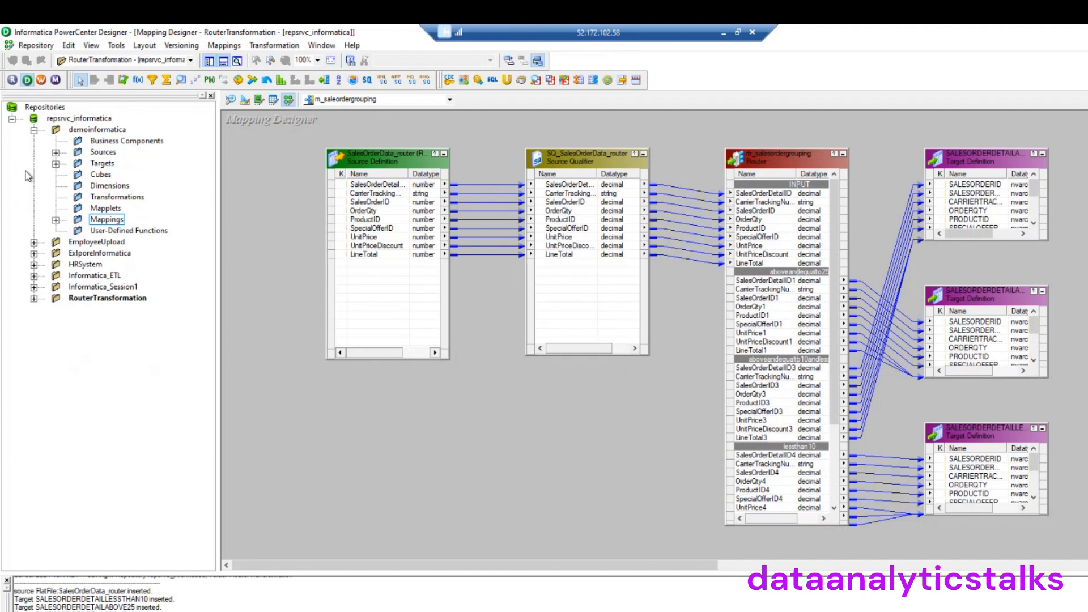
Collapse the demoinformatica folder in the Navigator tree
click(34, 131)
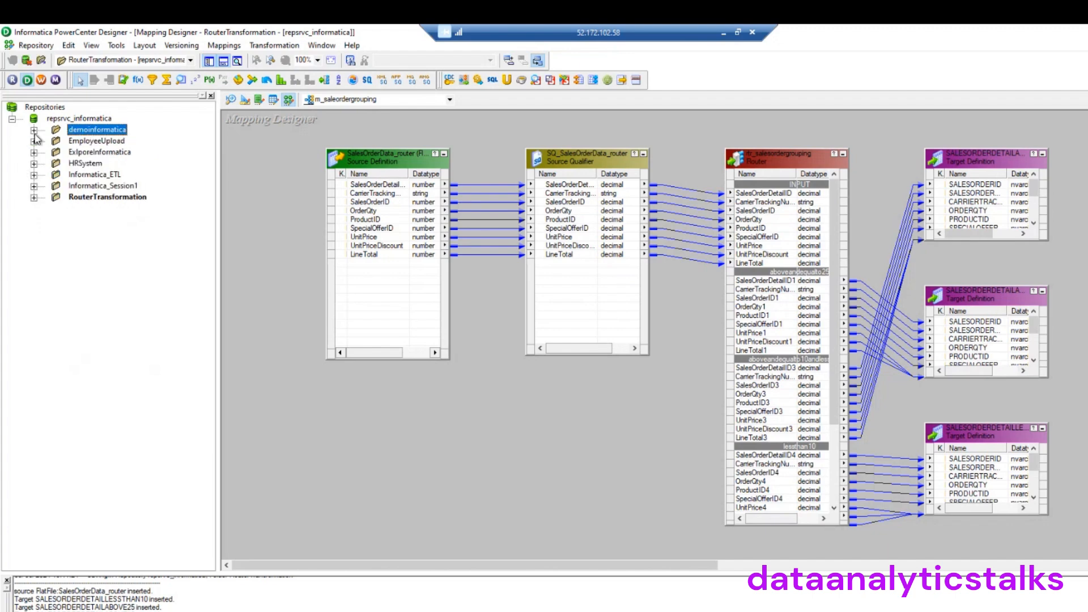
Launch Repository Manager, dismiss the startup tip and collapse the RouterTransformation folder
click(12, 80)
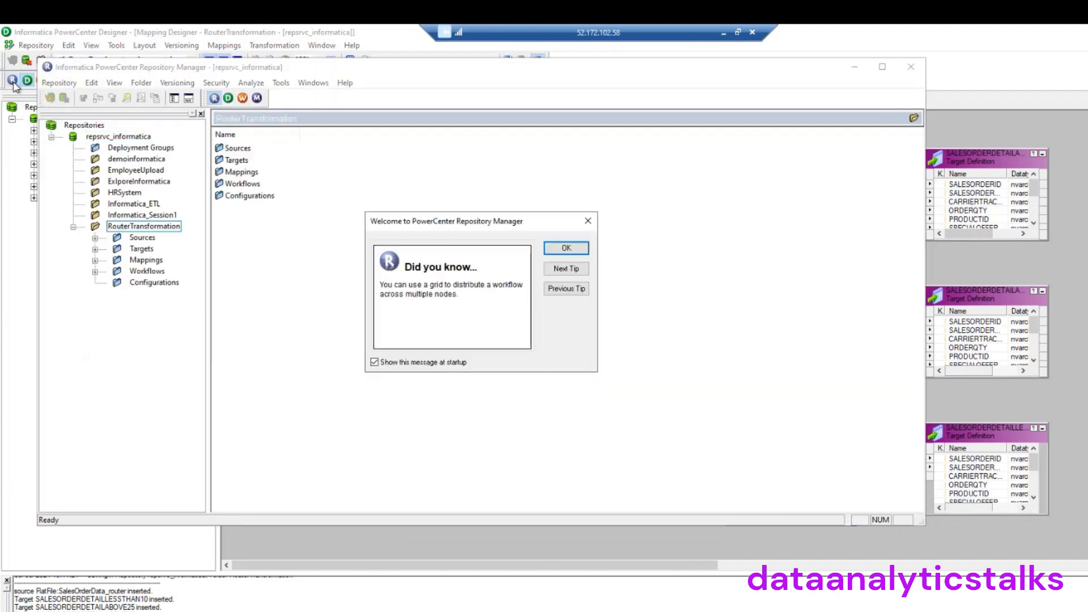
click(566, 248)
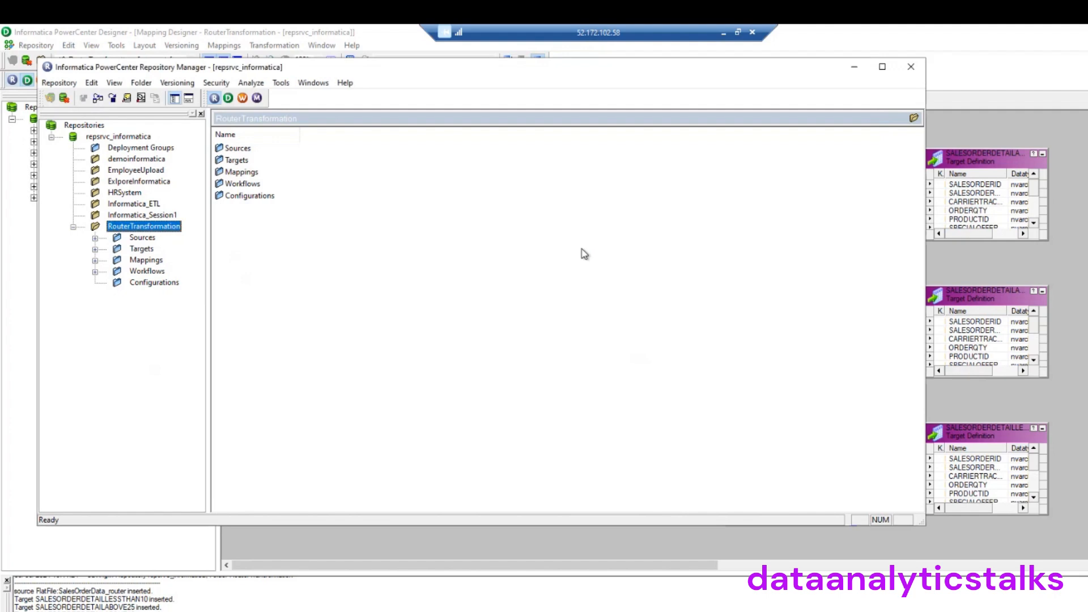
click(73, 227)
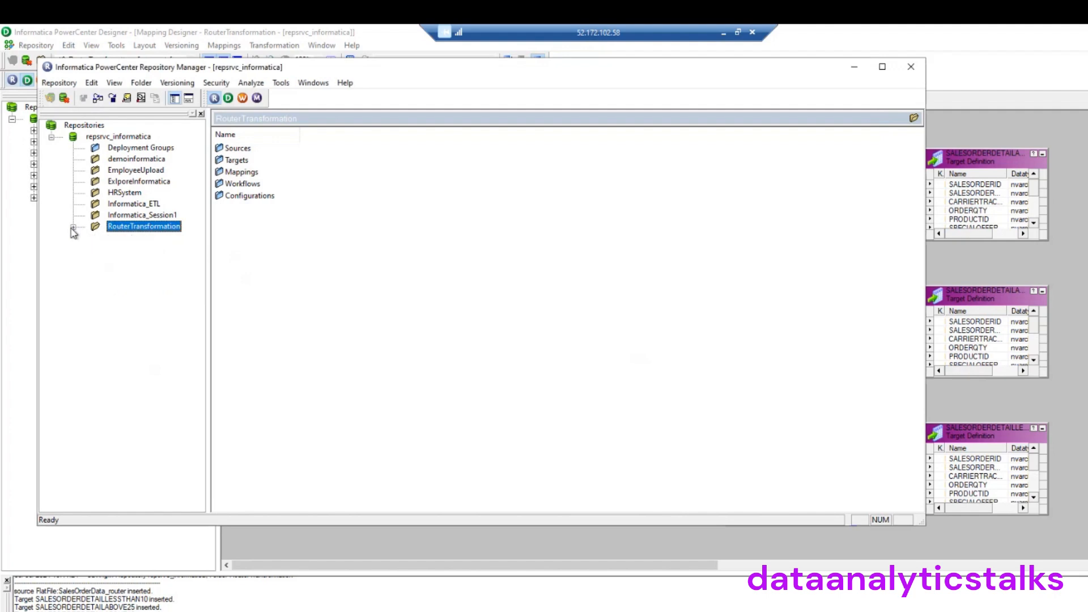
Create the repository folder 'salesordergroups', confirm it, and close Repository Manager
click(141, 83)
click(155, 97)
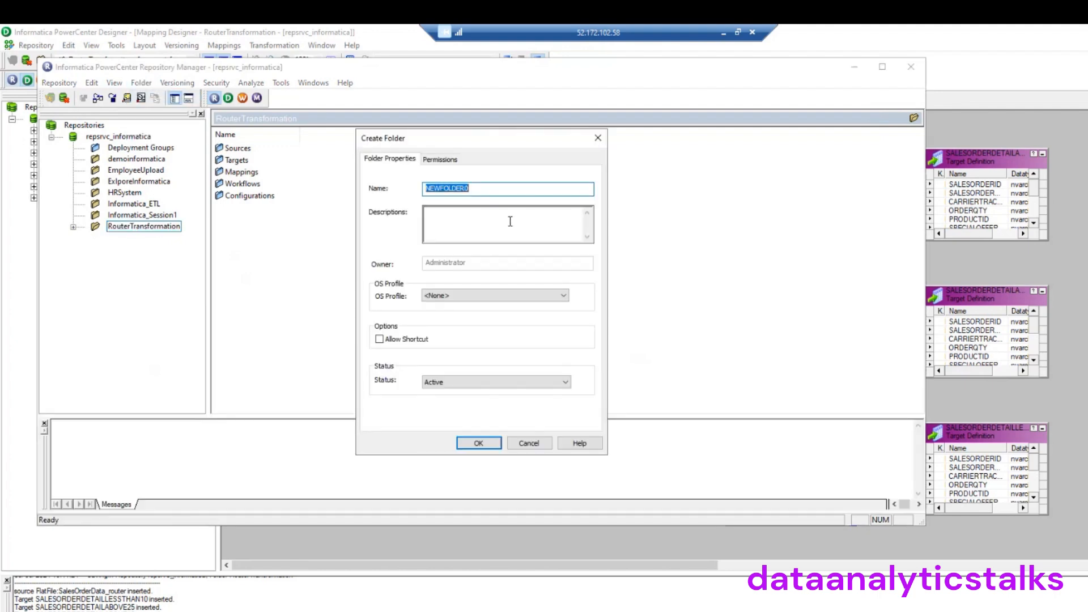
text(salesordergroups)
click(480, 441)
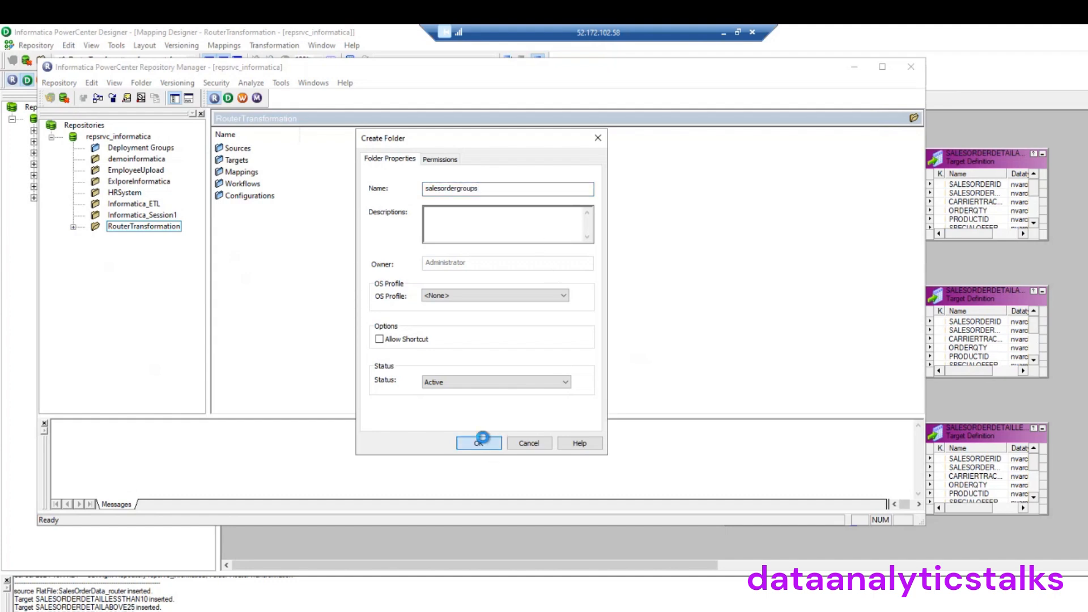
click(544, 327)
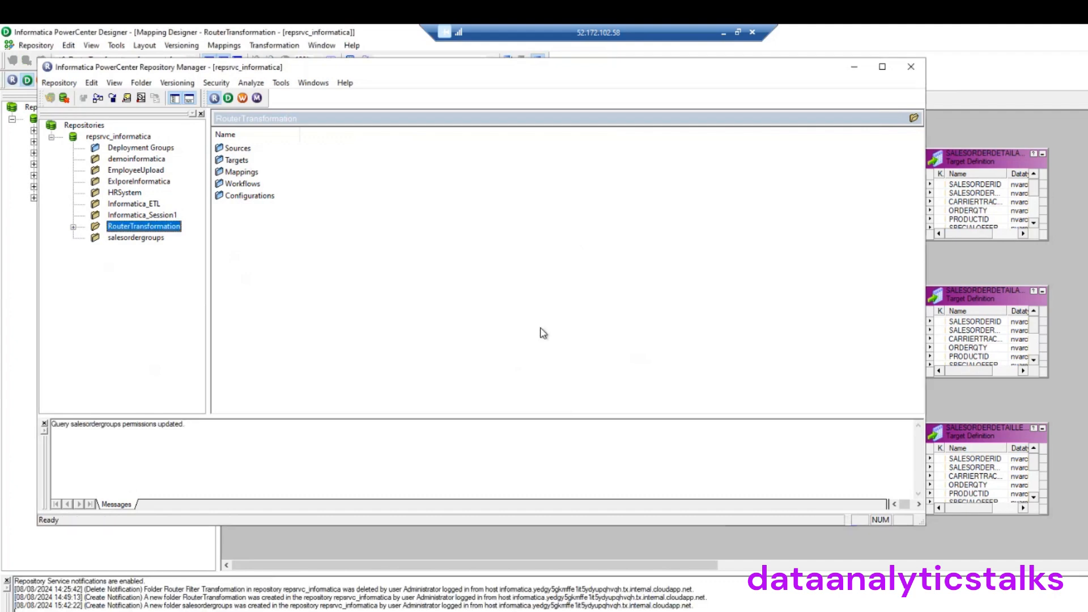
click(909, 67)
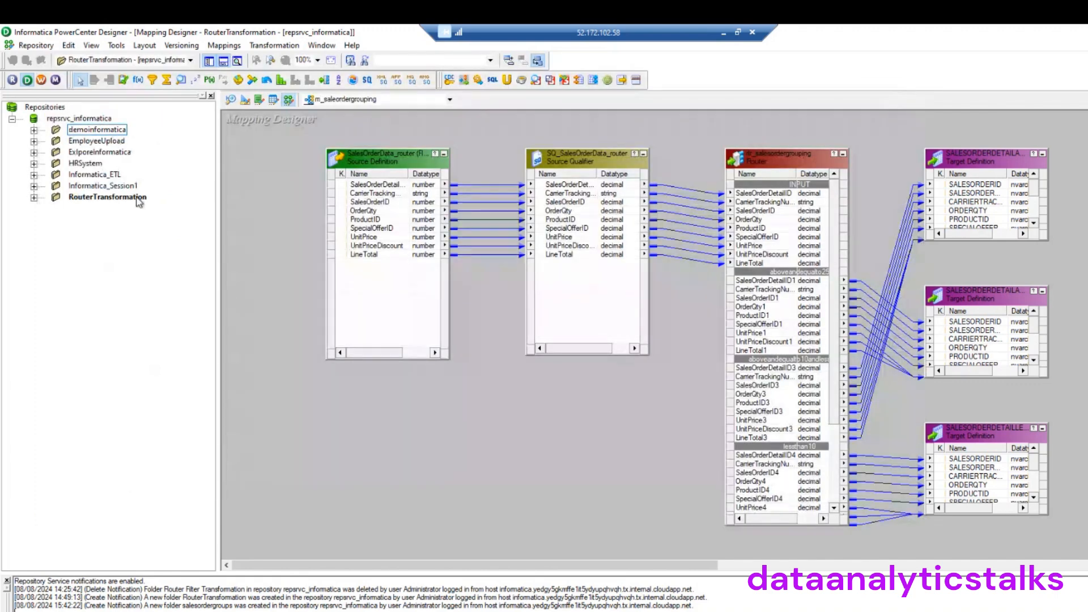
Disconnect from repsrvc_informatica, then start reconnecting and enter the repository password
right_click(98, 119)
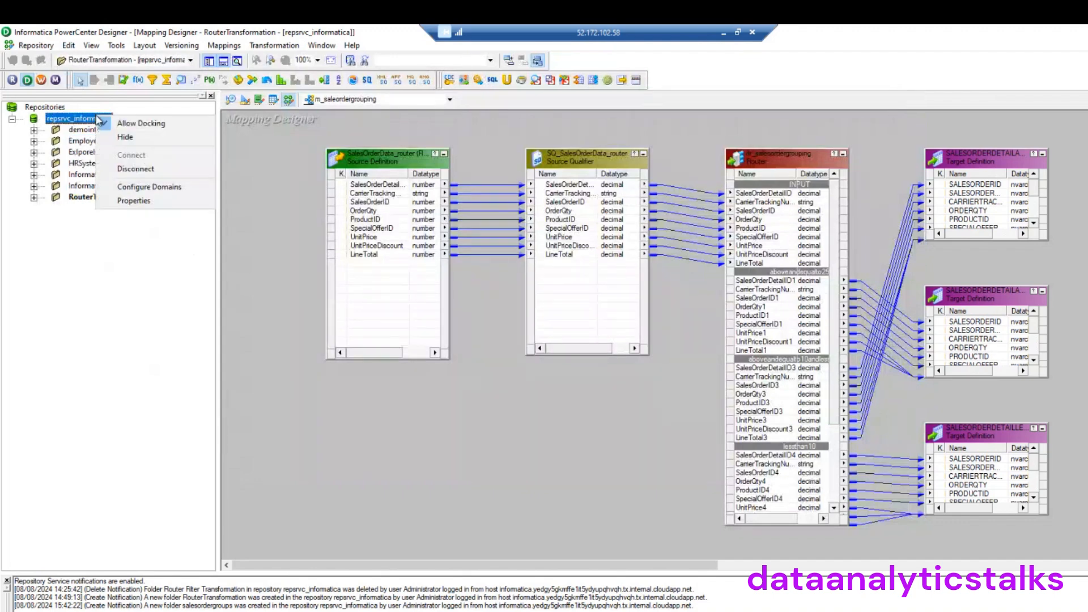
click(128, 168)
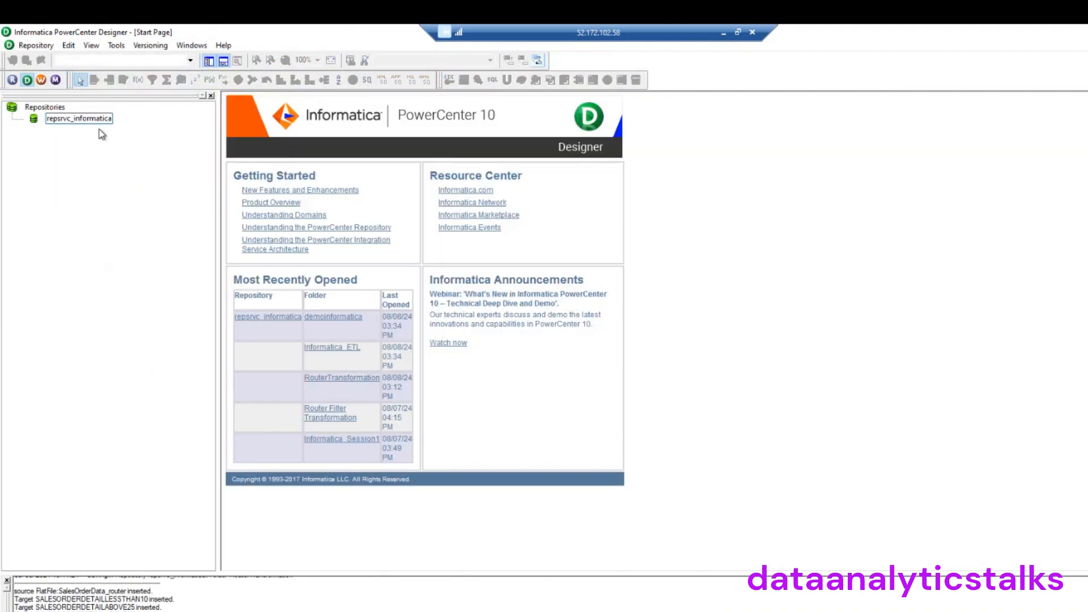
right_click(102, 120)
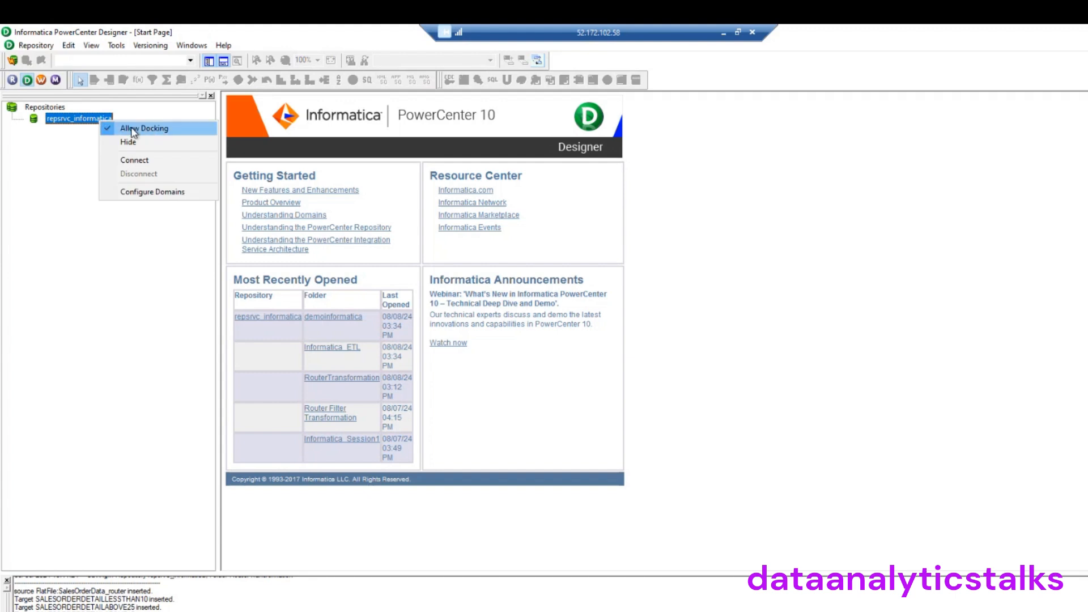
click(135, 160)
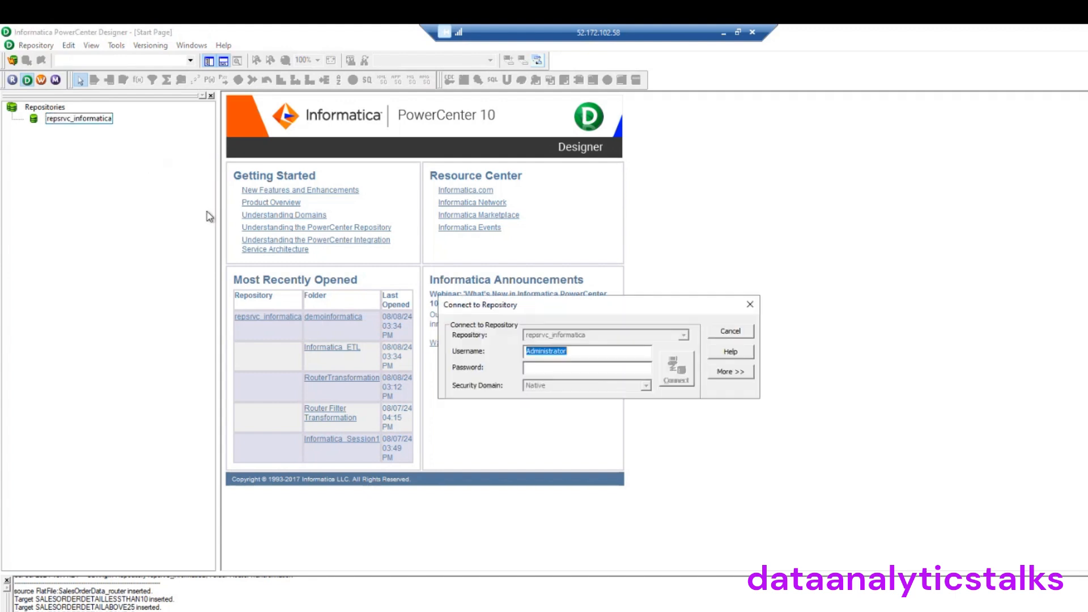
click(584, 364)
text(****)
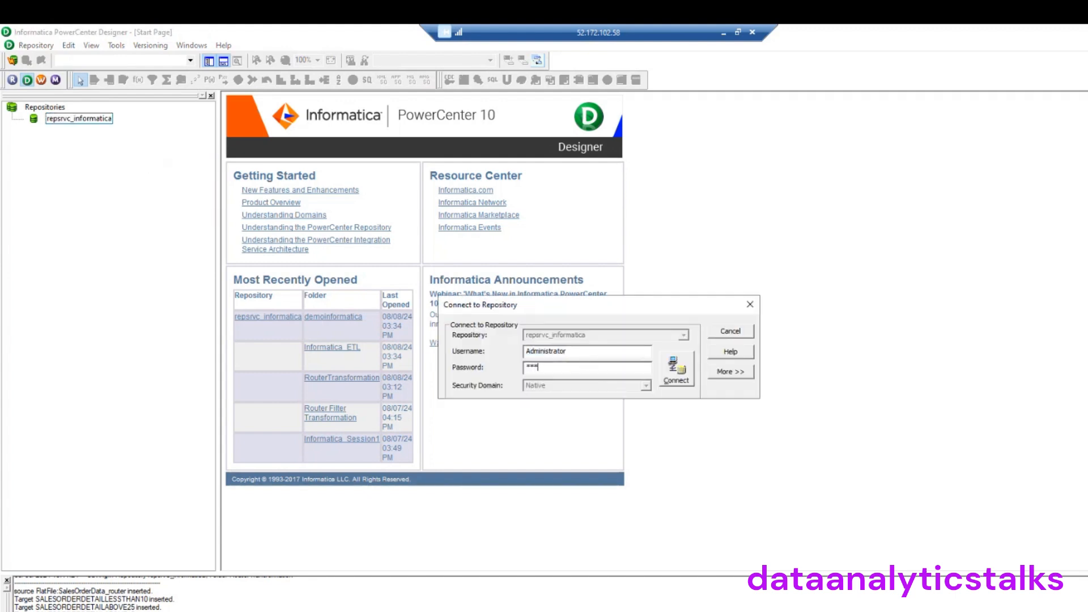
text(********)
Connect to the repository, open the salesordergroups folder and select its Sources node
click(675, 377)
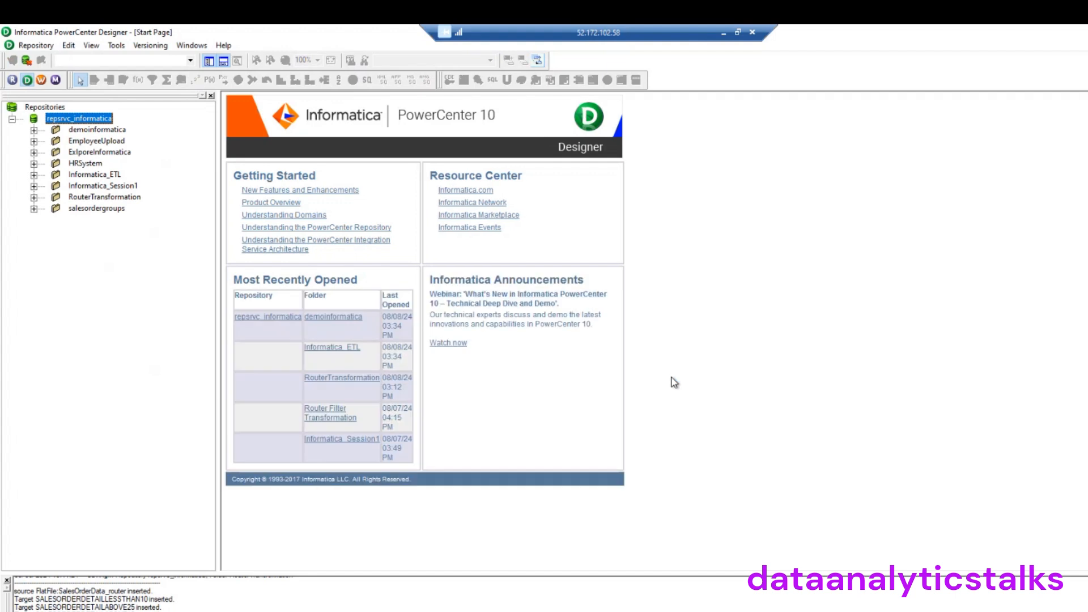
click(103, 209)
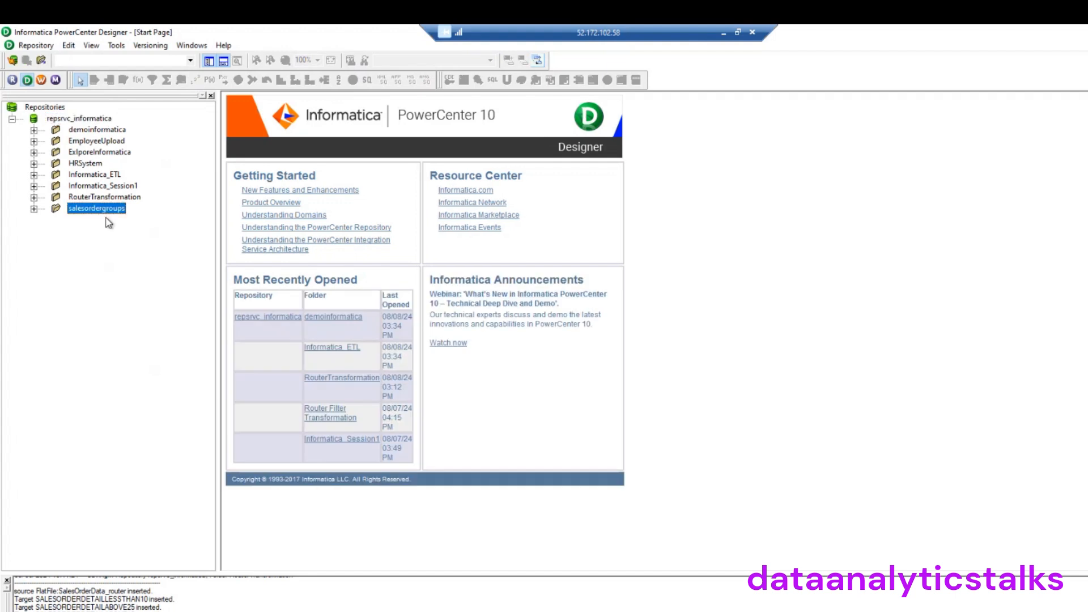
click(34, 208)
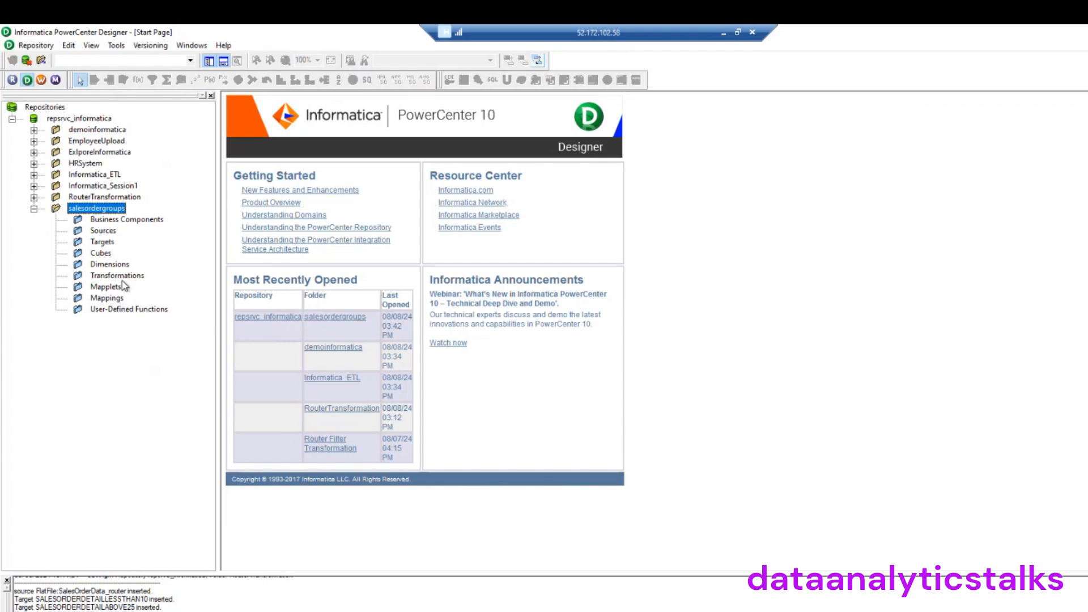
right_click(117, 209)
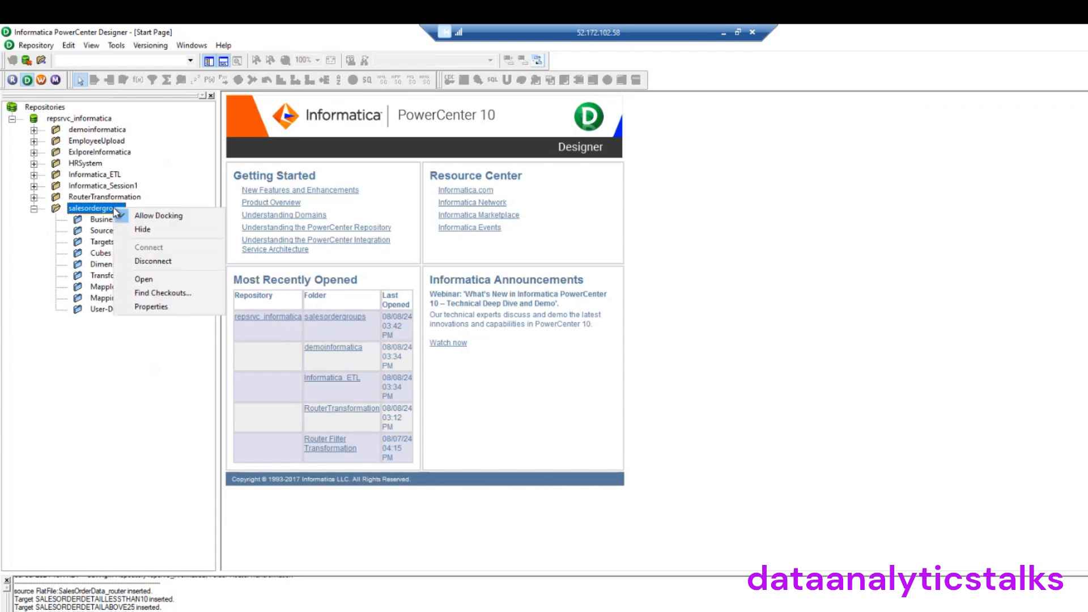
click(153, 278)
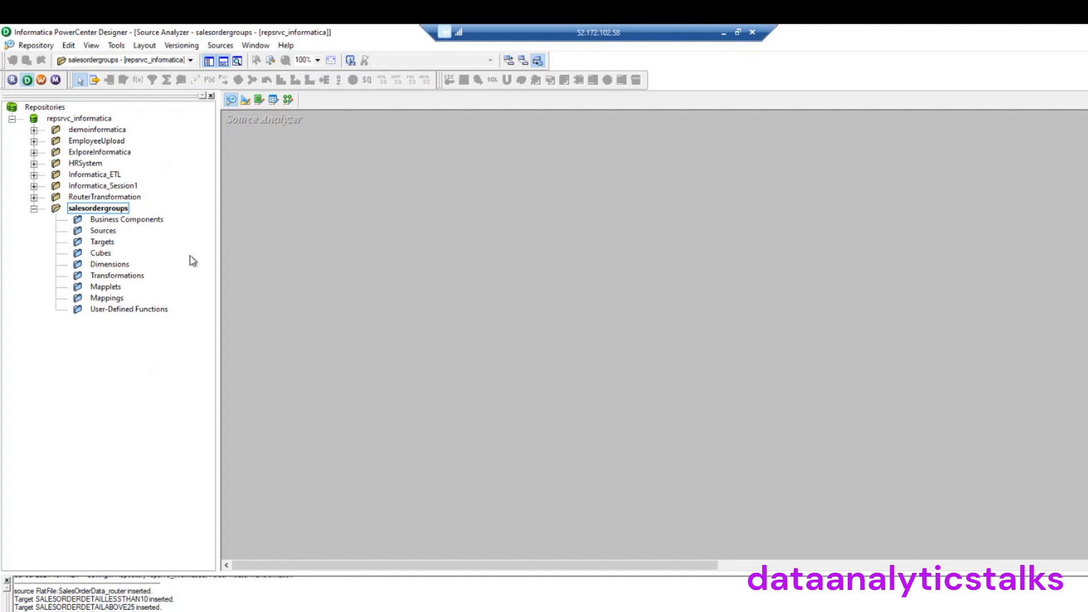
click(108, 230)
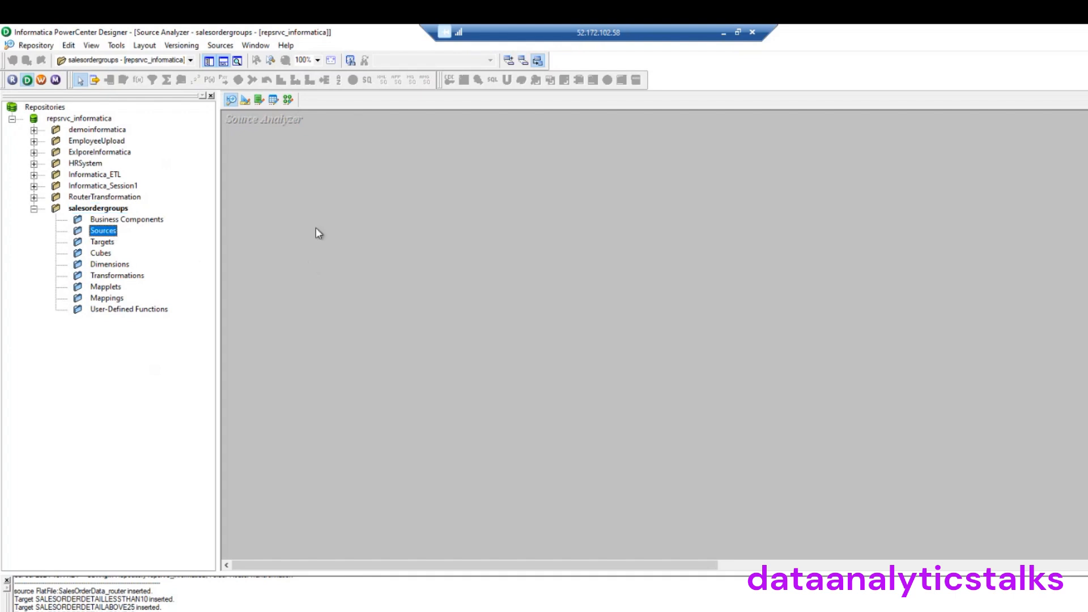
Import a source from file, showing All Files types and choosing SalesOrderData_router
click(220, 45)
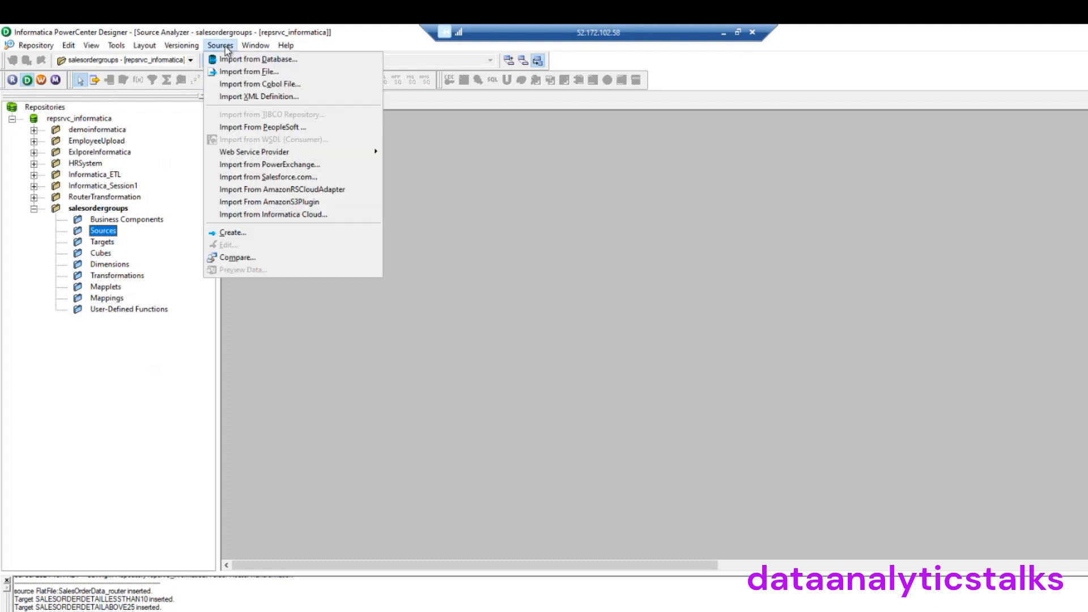
click(273, 75)
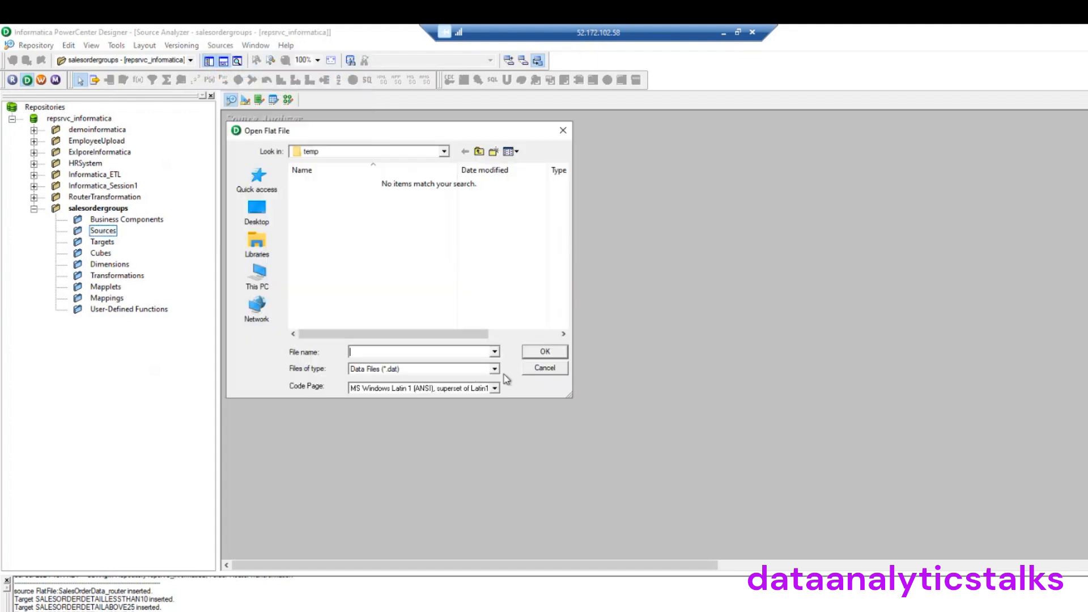
click(494, 369)
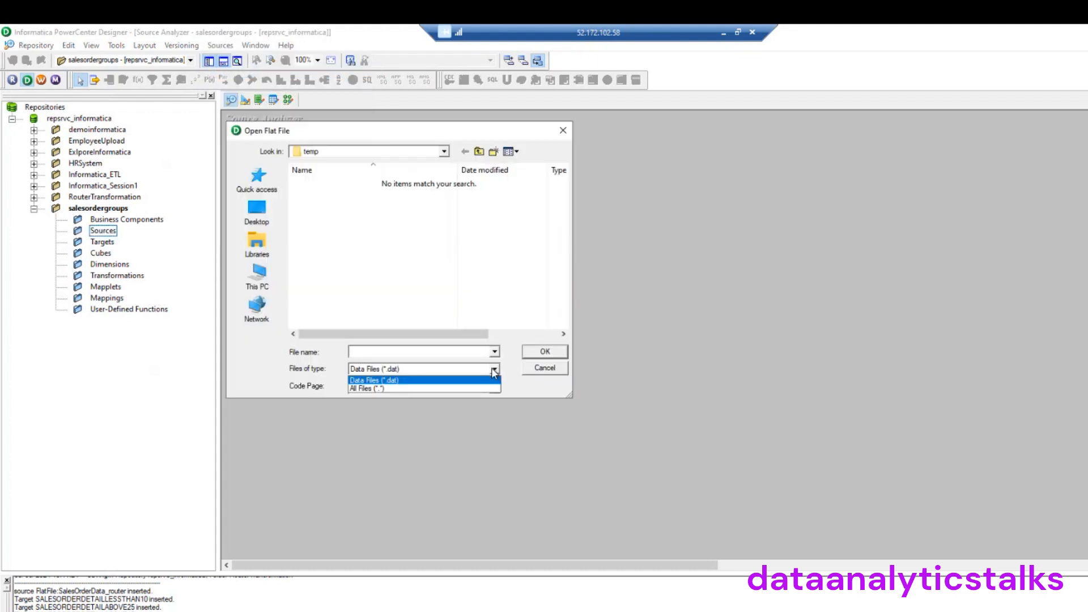
click(412, 389)
click(339, 207)
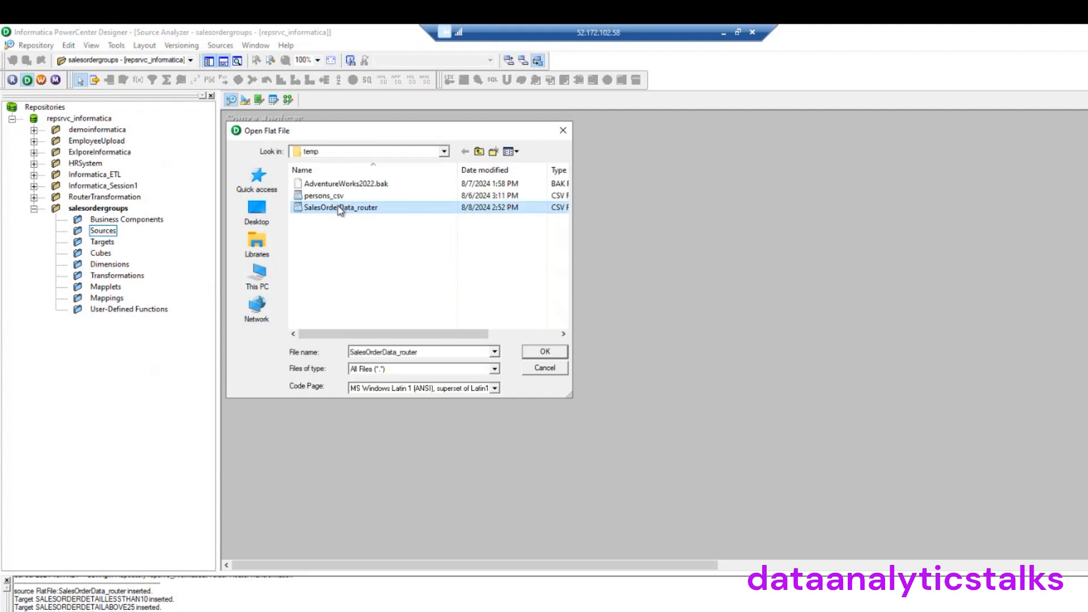
click(543, 352)
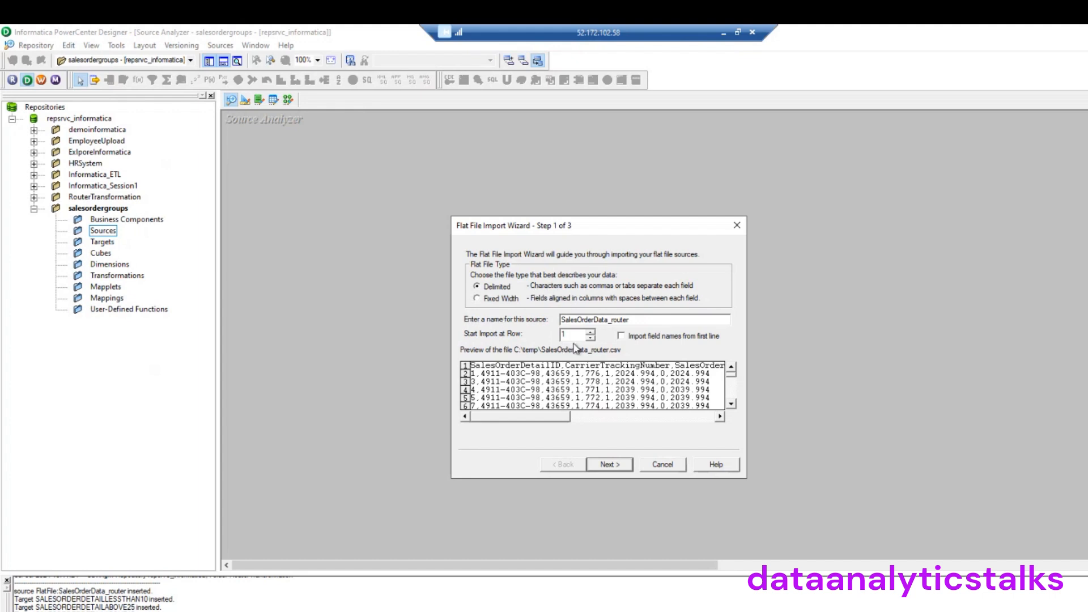
Take field names from the first line, keep the Comma delimiter, review columns, and finish
click(621, 336)
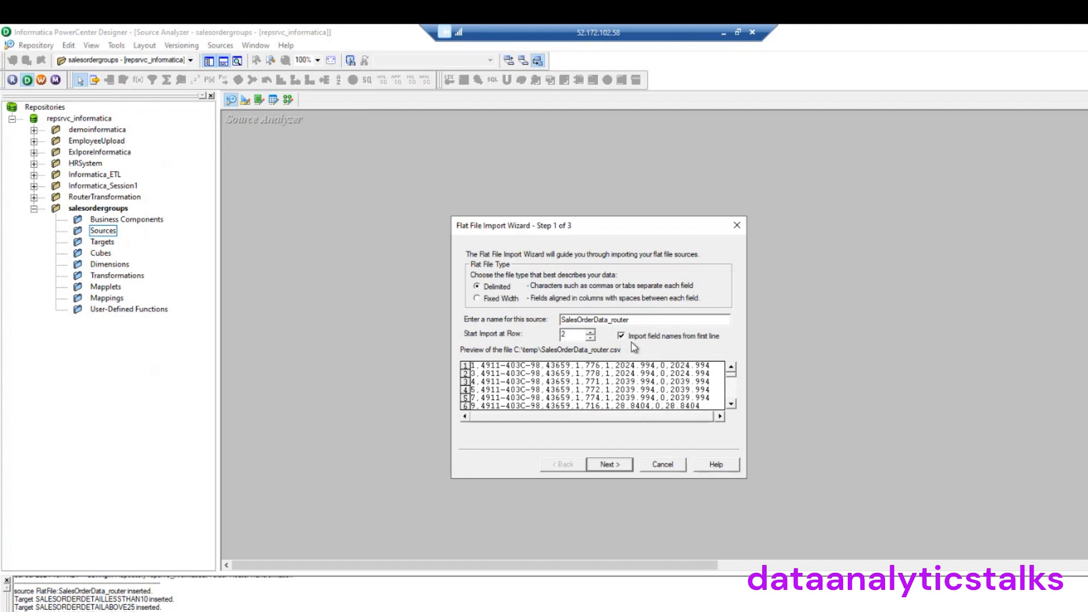
click(614, 464)
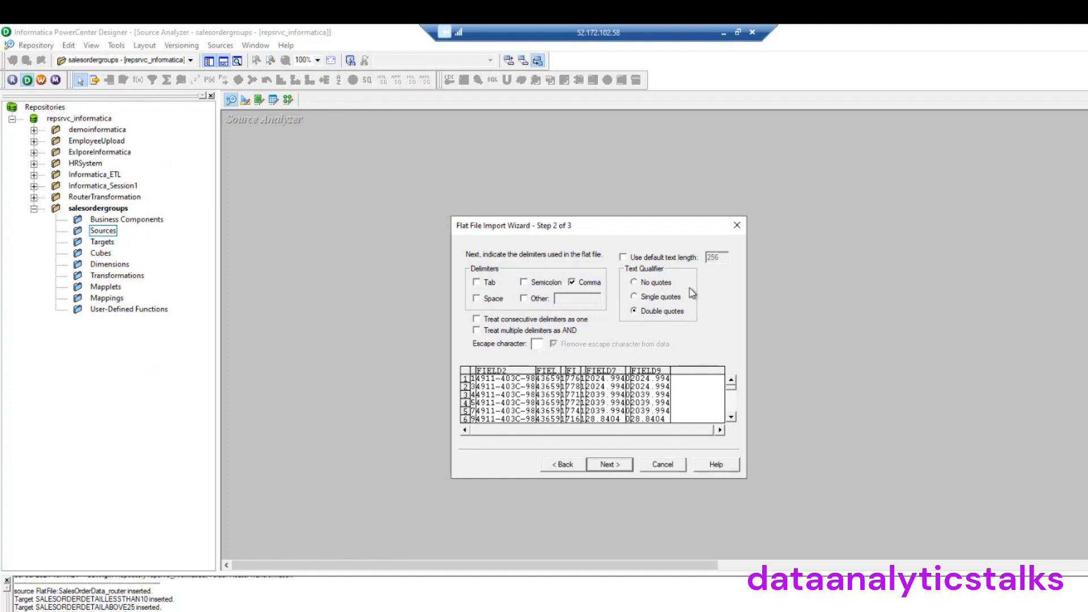
click(609, 464)
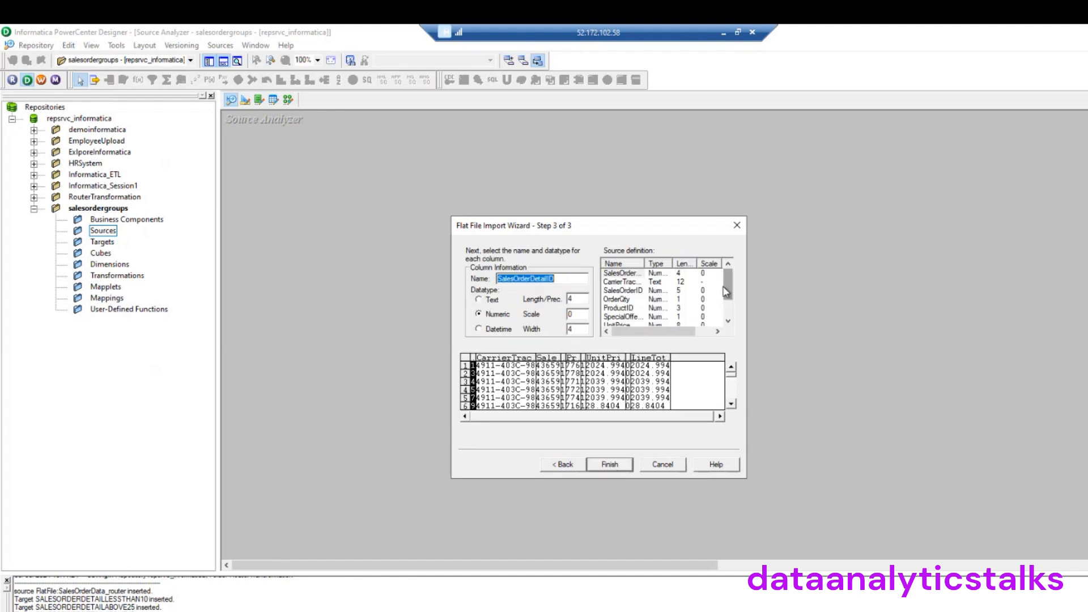
scroll(712, 286, down, 2)
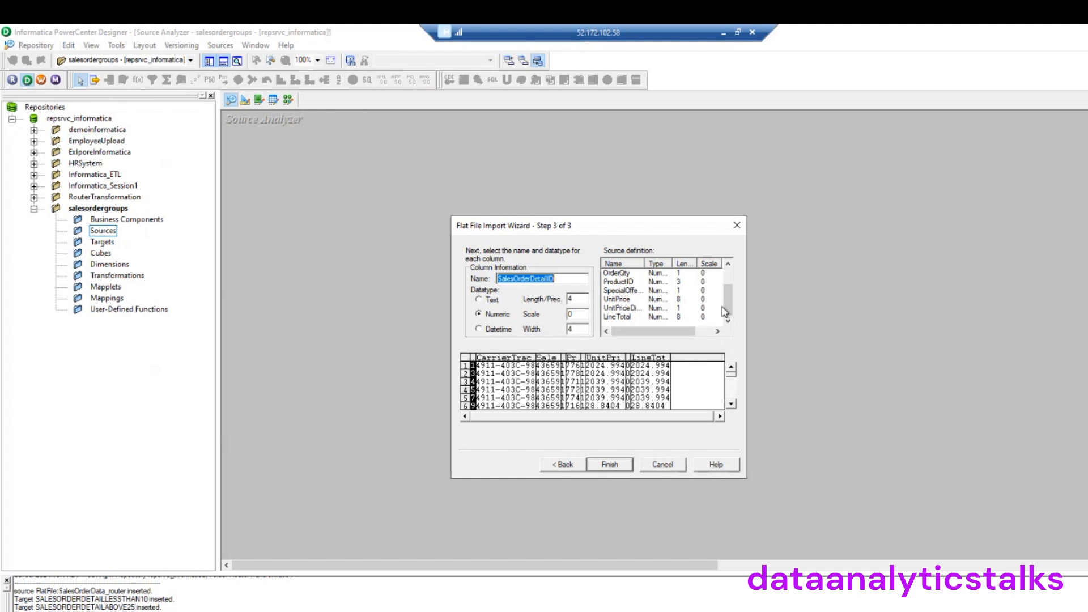
click(726, 277)
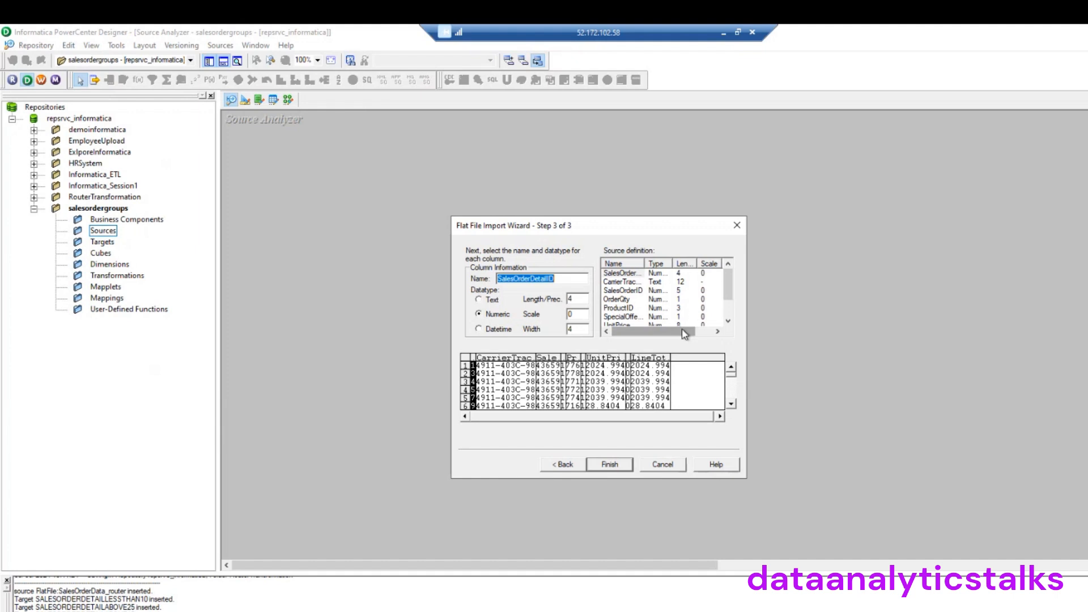
drag(681, 331, 630, 337)
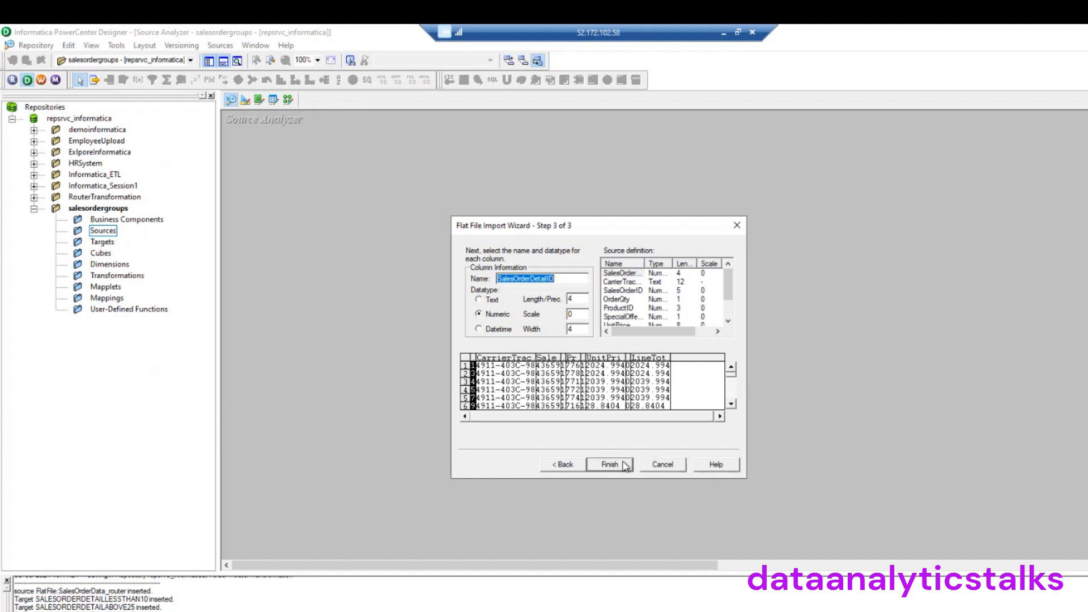
click(617, 465)
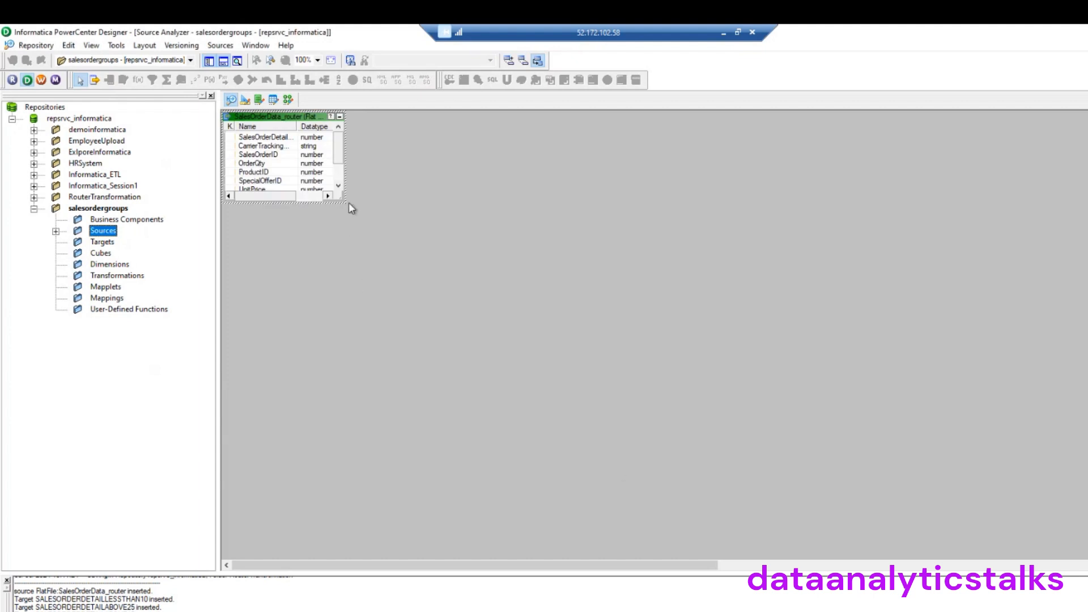
Enlarge the SalesOrderData_router table and widen its Name and Length/Precision columns
drag(345, 203, 493, 326)
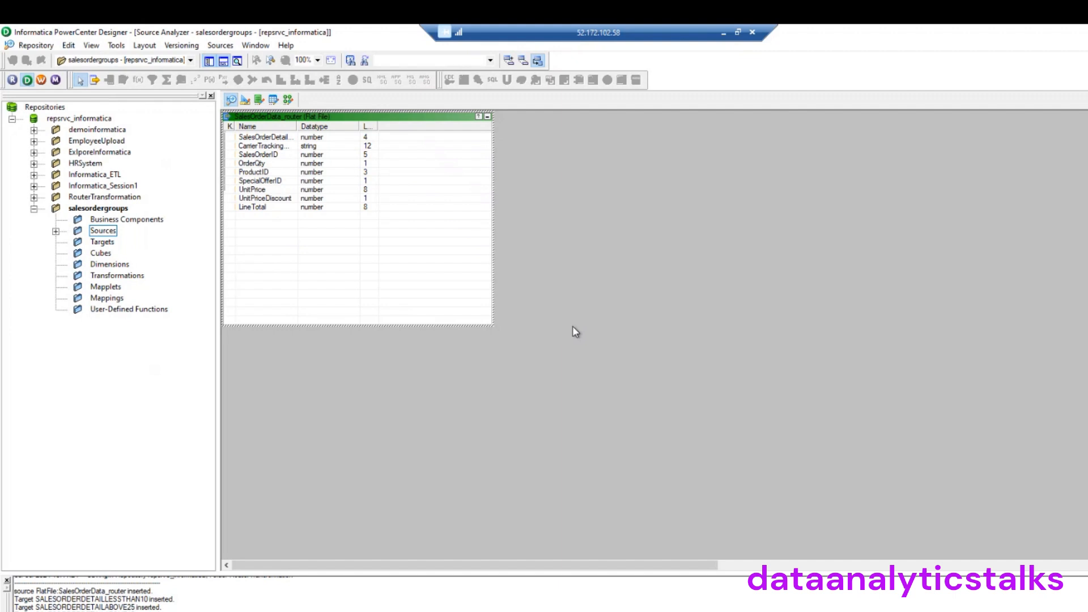
drag(297, 126, 359, 142)
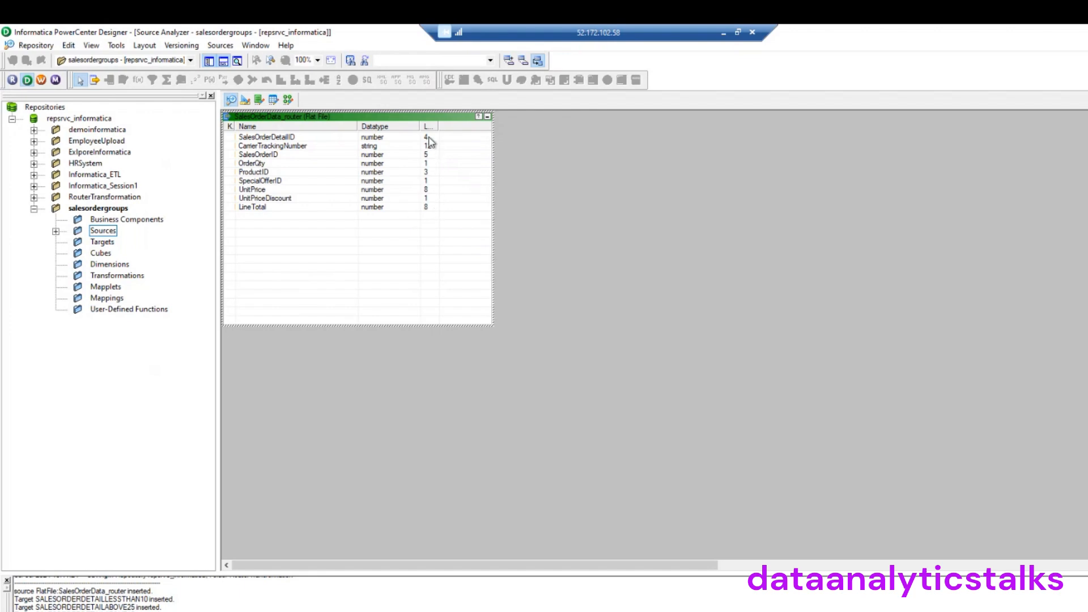
drag(437, 127, 481, 129)
Reveal the FlatFile source under Sources, select Targets and switch to the Target Designer
click(57, 231)
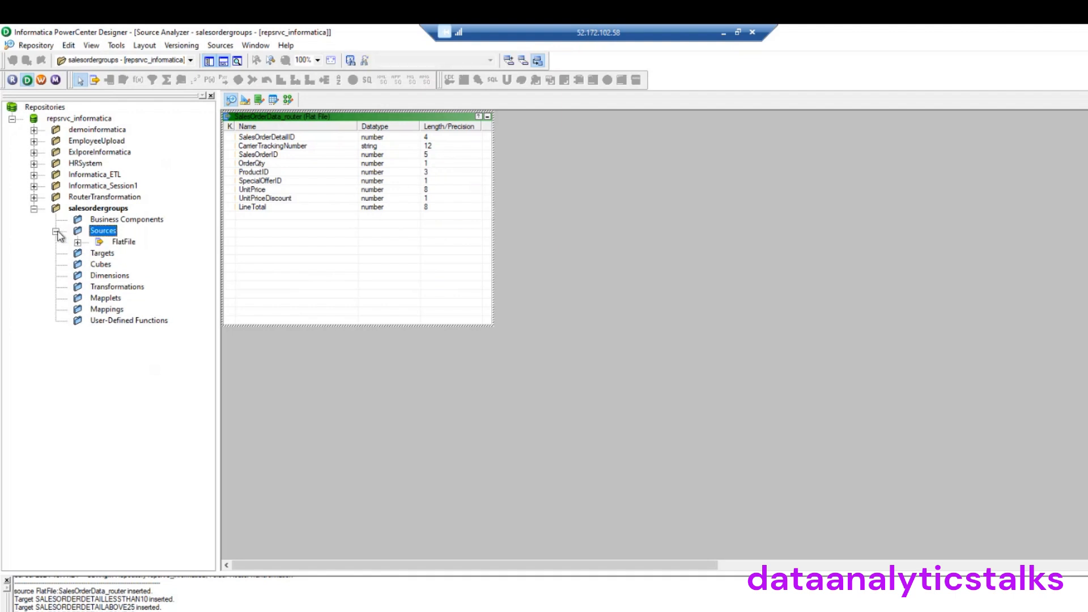
click(103, 254)
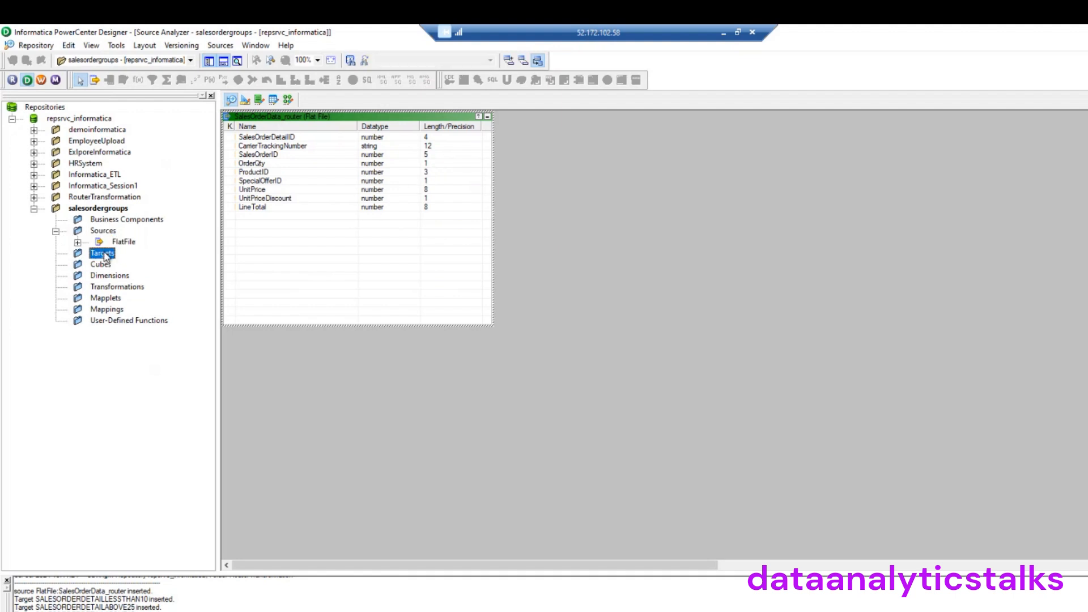
click(246, 101)
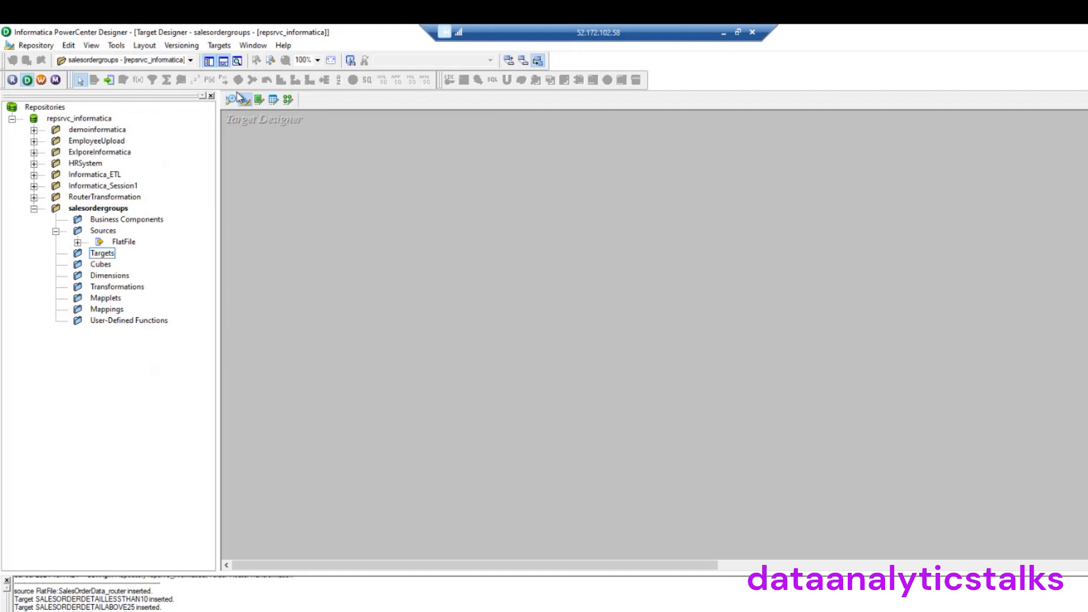
Connect to the Oracle database with the HR schema credentials to import target tables
click(219, 46)
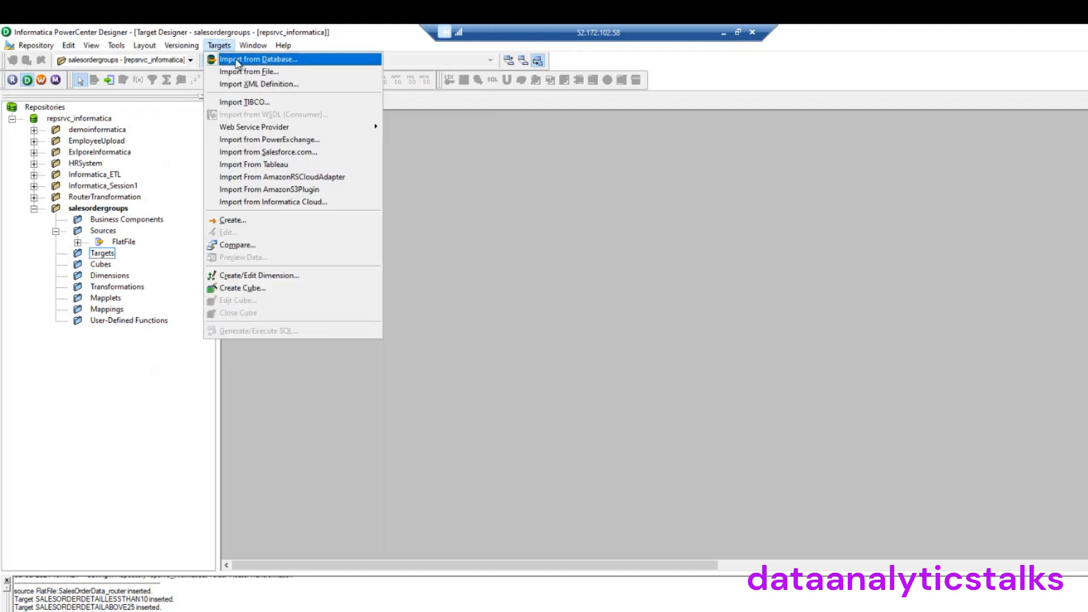
click(236, 61)
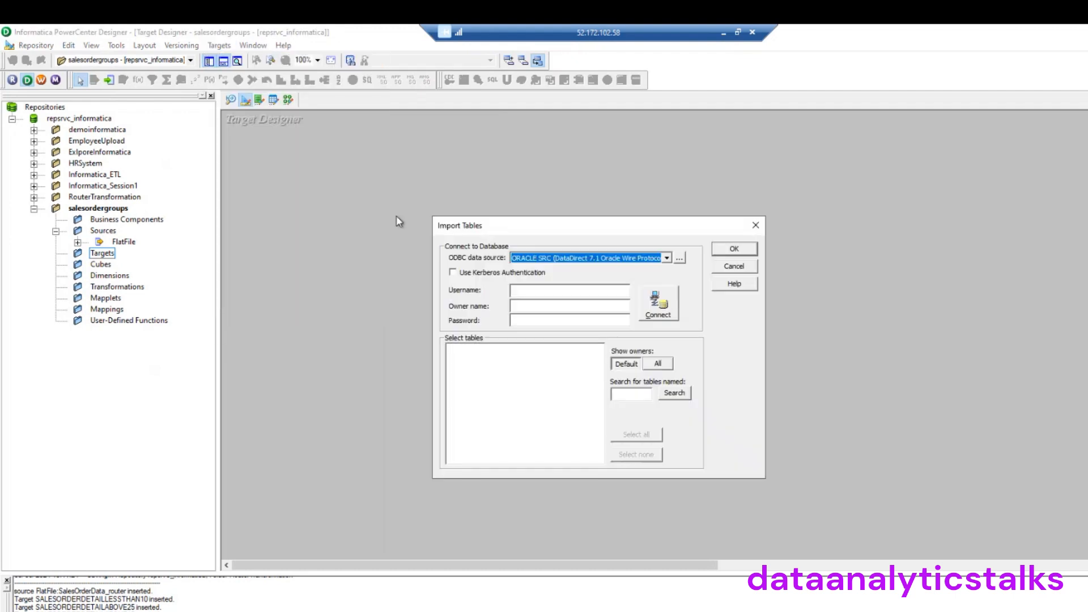
click(566, 291)
text(HR)
click(540, 319)
text(****)
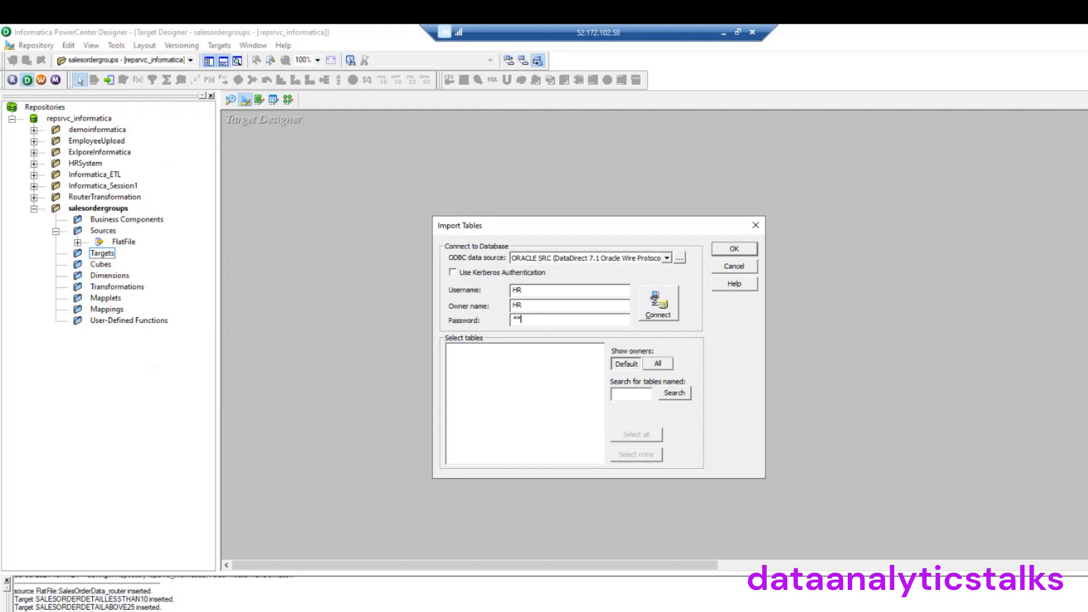
text(********)
click(657, 309)
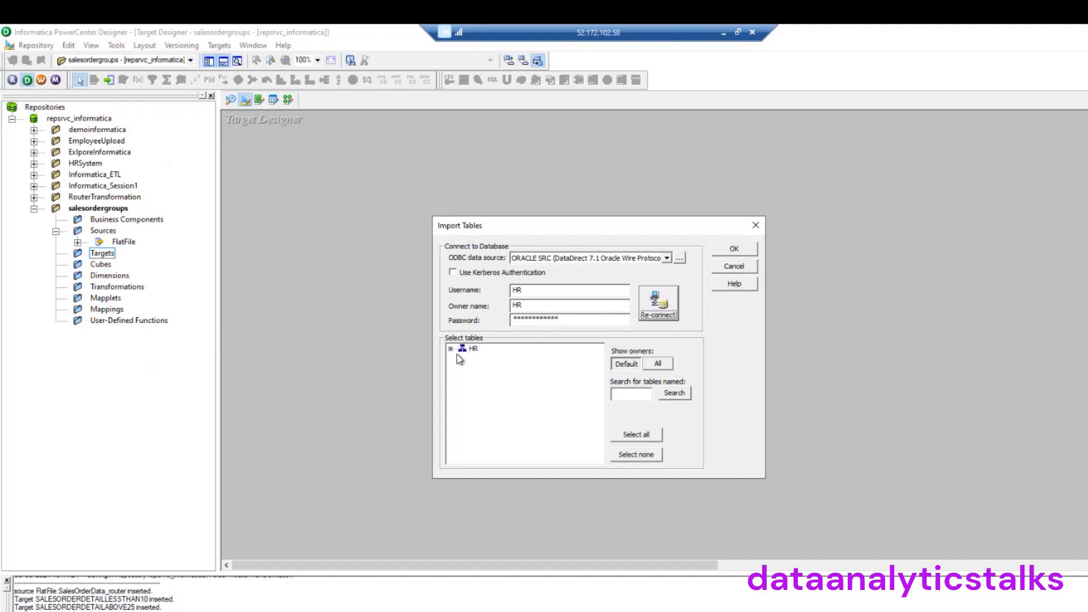
Import SALESORDERDETAILABOVE10, SALESORDERDETAILABOVE25 and SALESORDERDETAILLESSTHAN10 as targets and centre them on the canvas
click(451, 348)
click(463, 358)
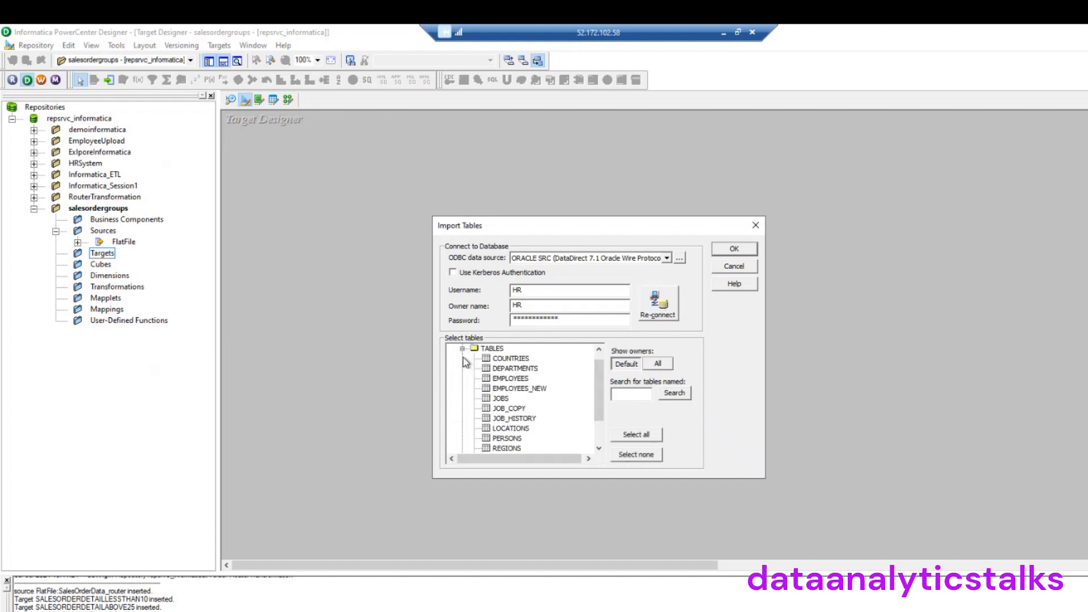
drag(595, 407, 594, 429)
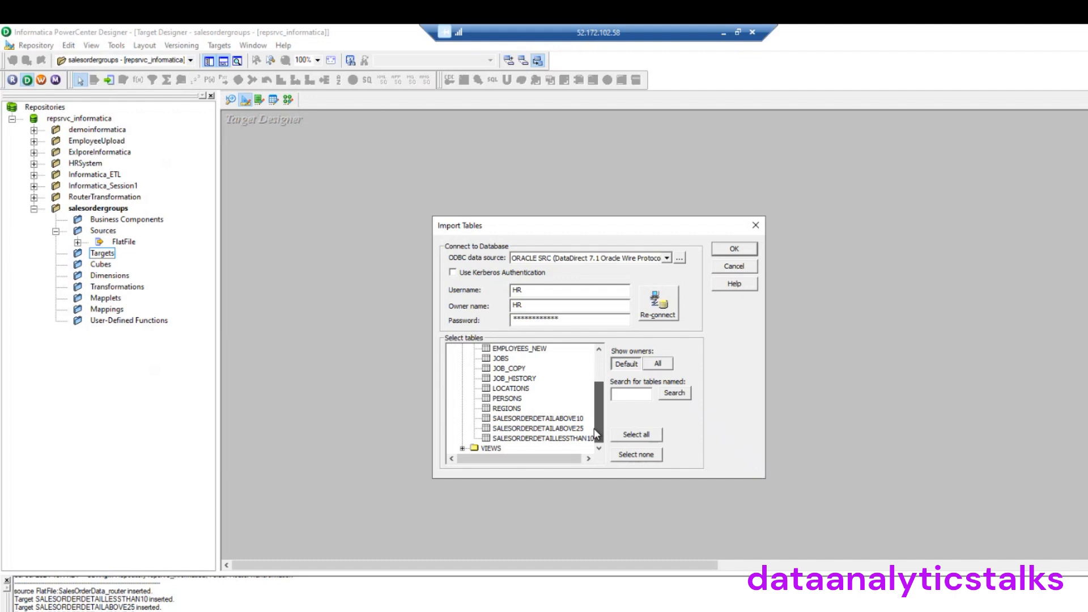
click(509, 419)
ctrl+click(519, 433)
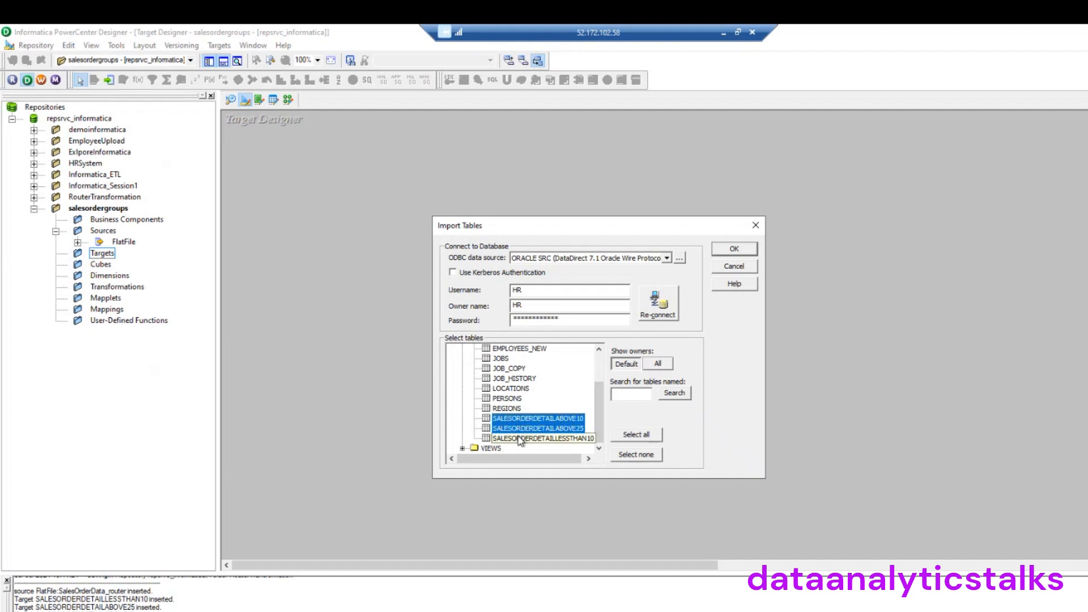
ctrl+click(555, 439)
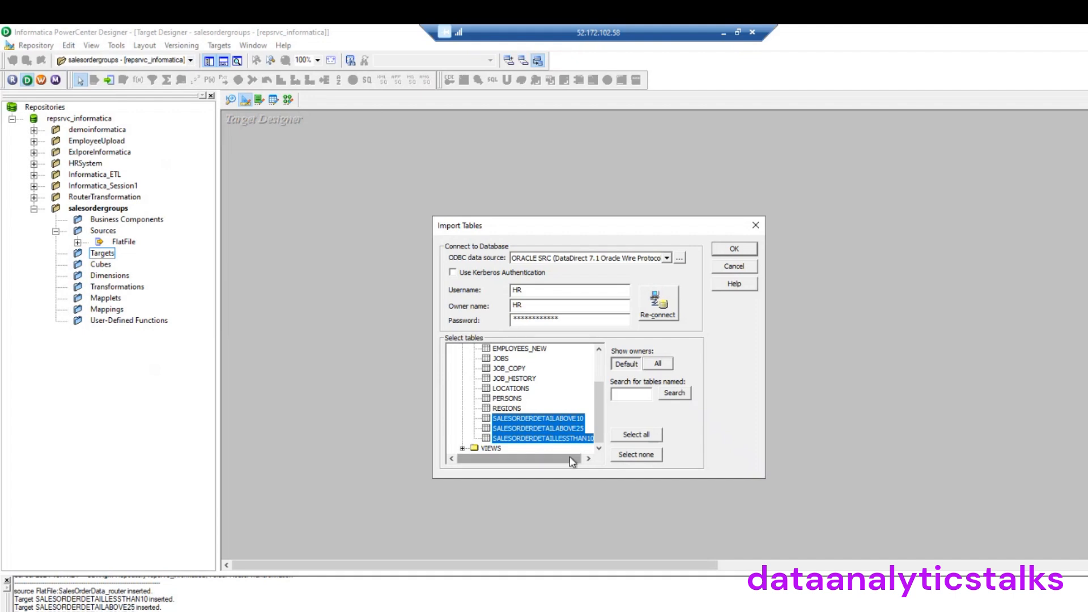
click(734, 249)
drag(389, 225, 590, 390)
drag(647, 171, 596, 262)
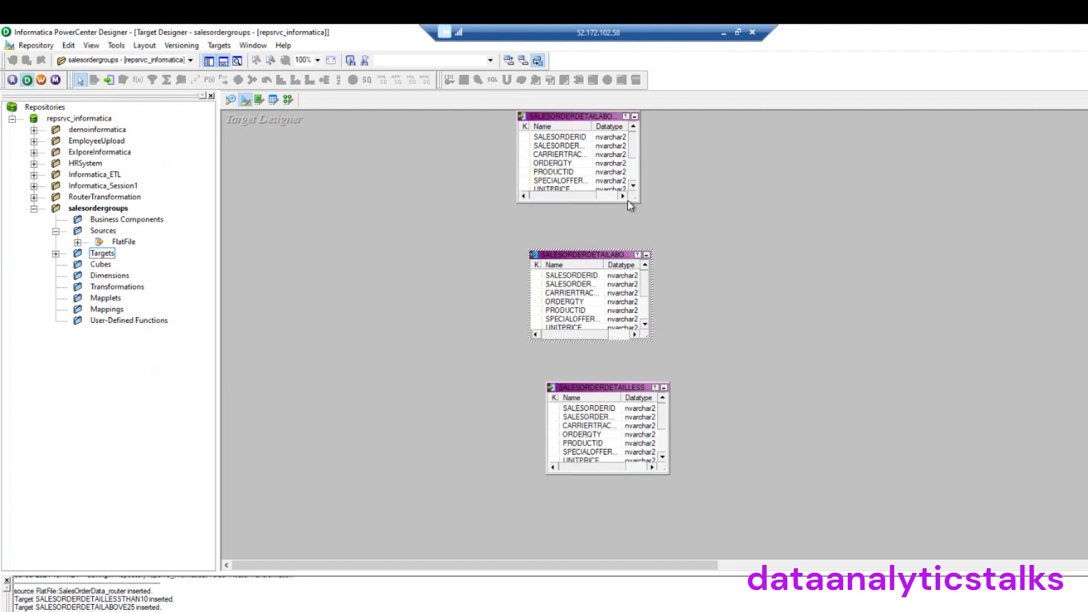
Resize the three target tables so all their columns are visible
drag(638, 202, 669, 245)
drag(651, 341, 629, 401)
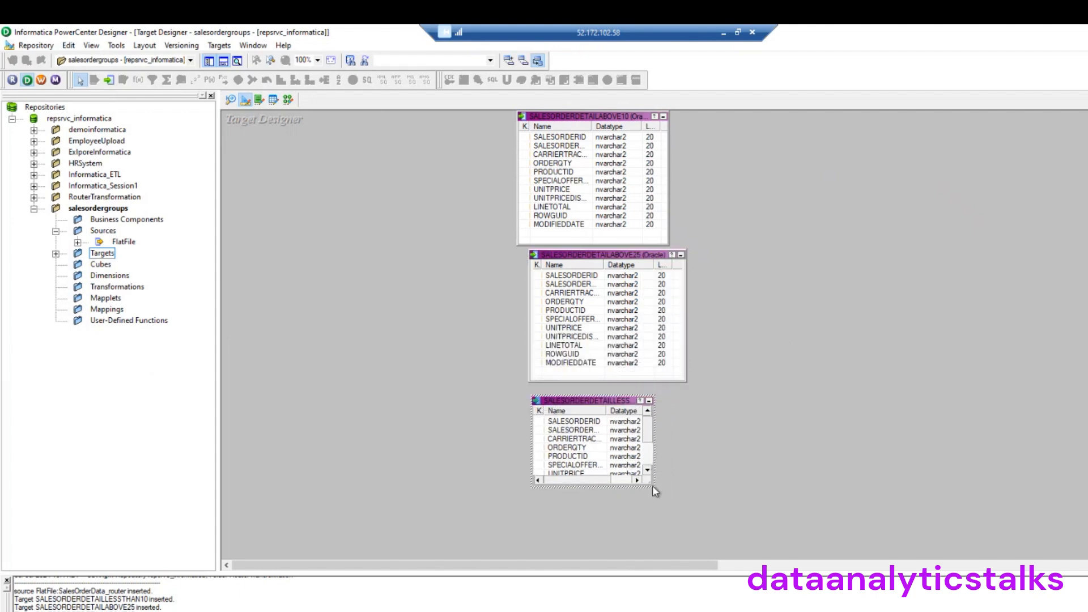
drag(654, 485, 720, 532)
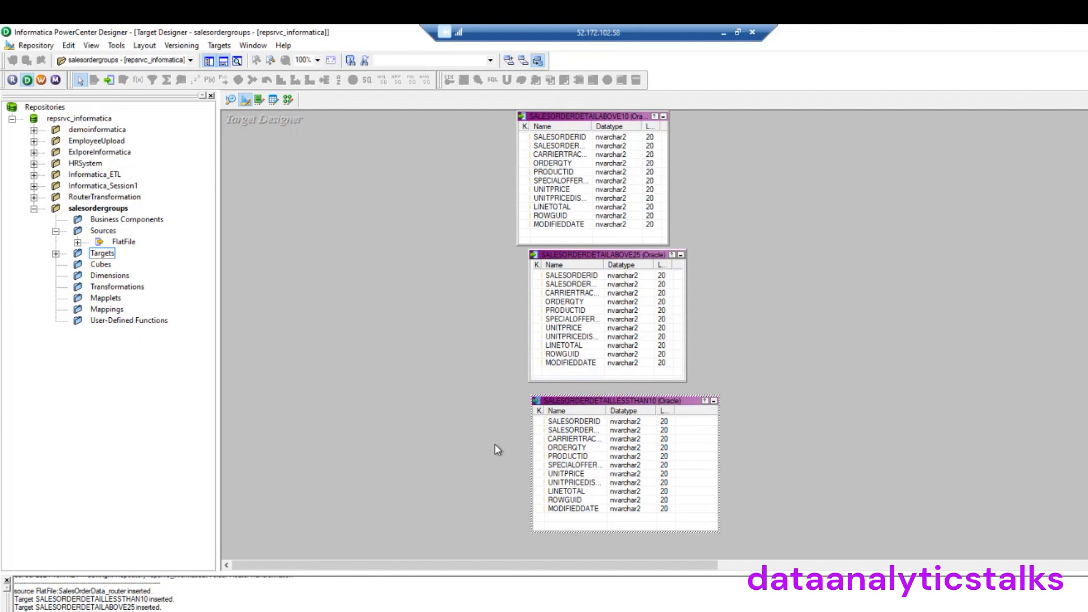
Expand Targets and FlatFile in the Navigator and switch to the Mapping Designer
click(57, 254)
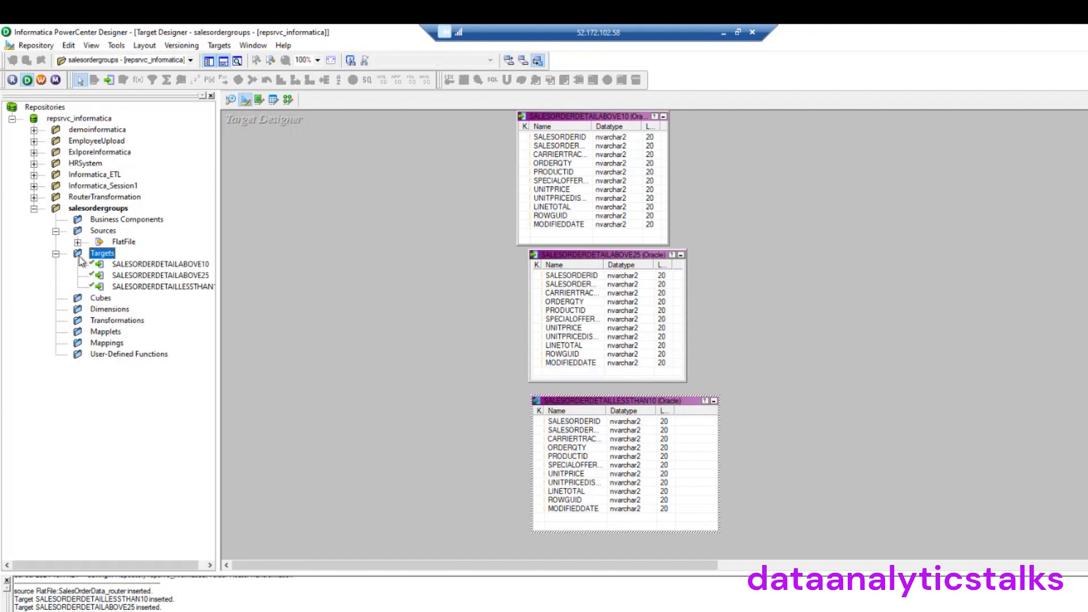
click(77, 242)
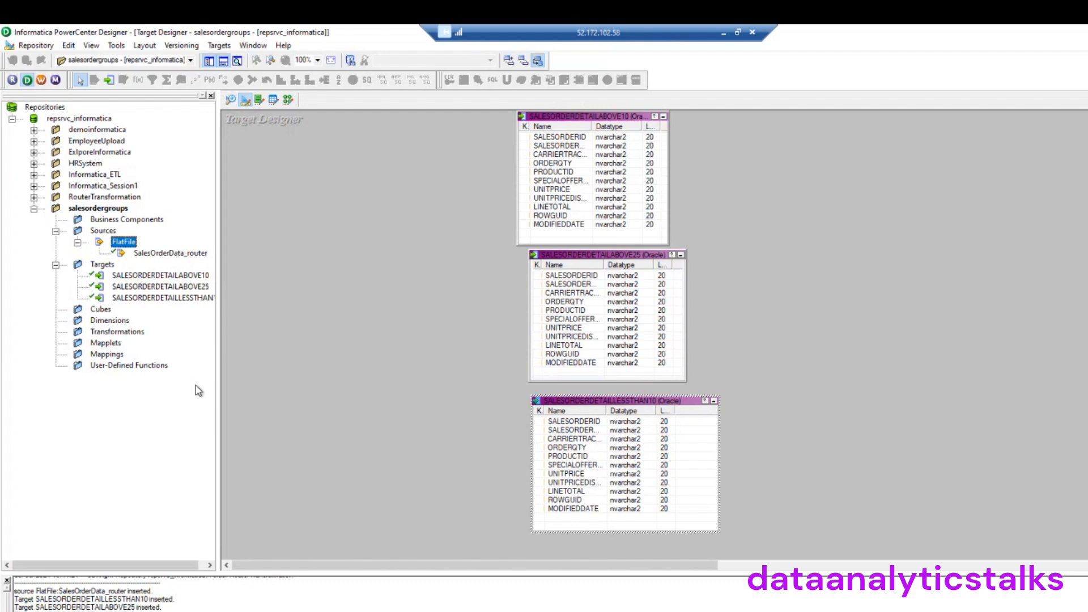
click(111, 356)
right_click(111, 355)
click(328, 325)
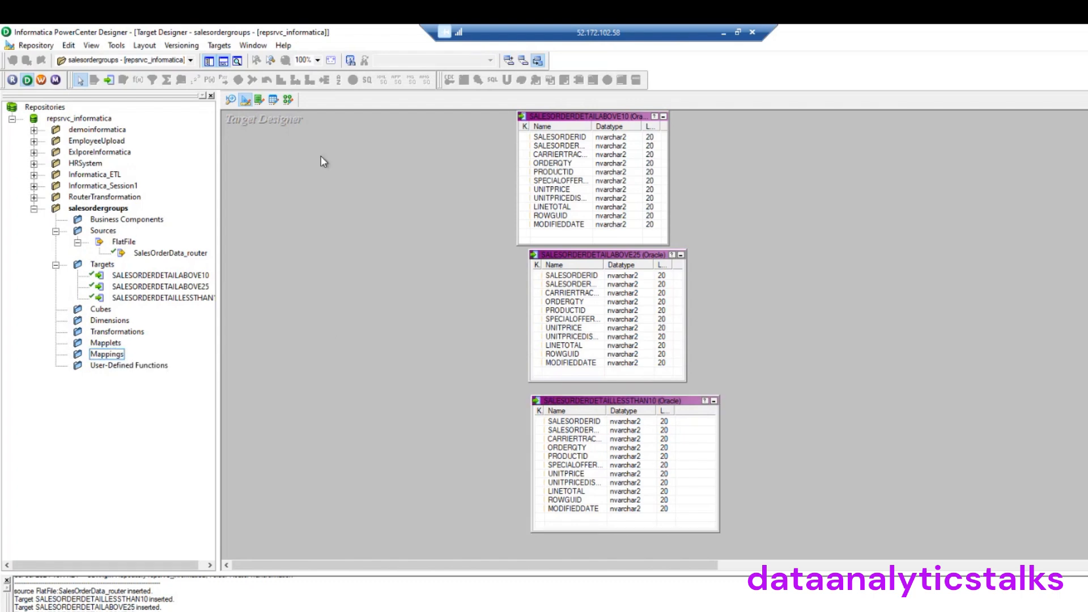
click(288, 101)
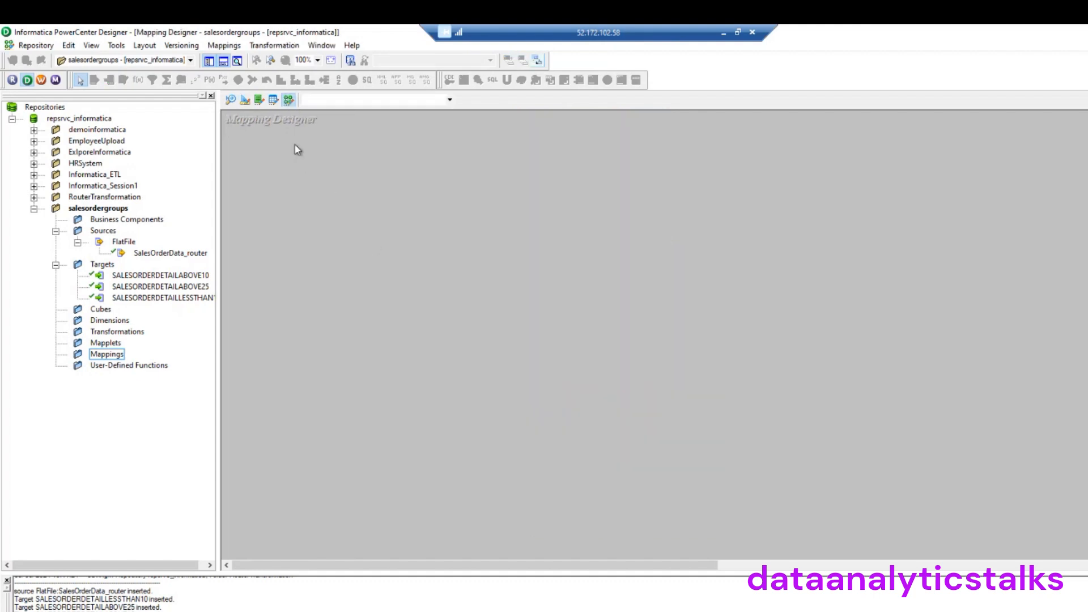
Create a new mapping named m_salesordergrouping from the Mappings menu
click(224, 46)
click(238, 59)
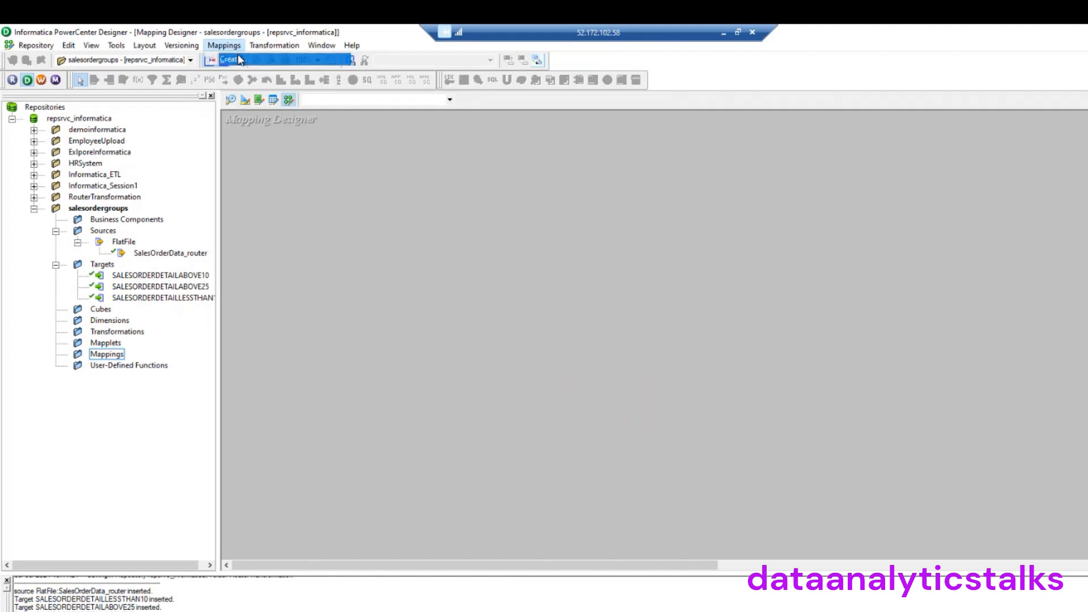
text(m)
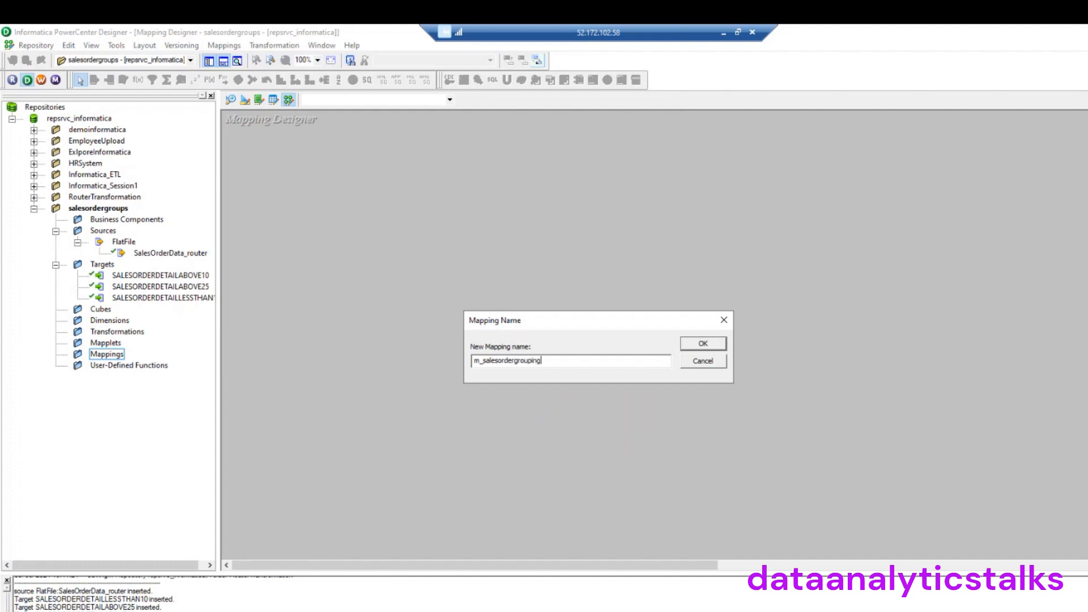
text(_salesordergrouping)
click(703, 344)
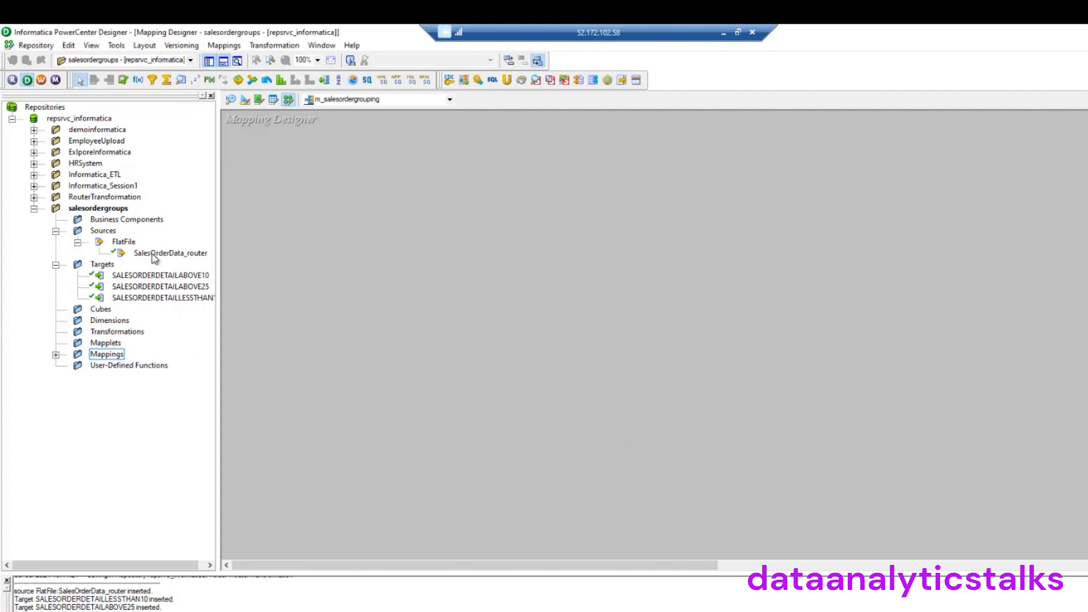
Place SalesOrderData_router and its Source Qualifier side by side, sized to show all nine ports, and open the qualifier
drag(154, 256, 307, 256)
drag(377, 264, 333, 210)
drag(400, 252, 523, 207)
drag(561, 290, 624, 359)
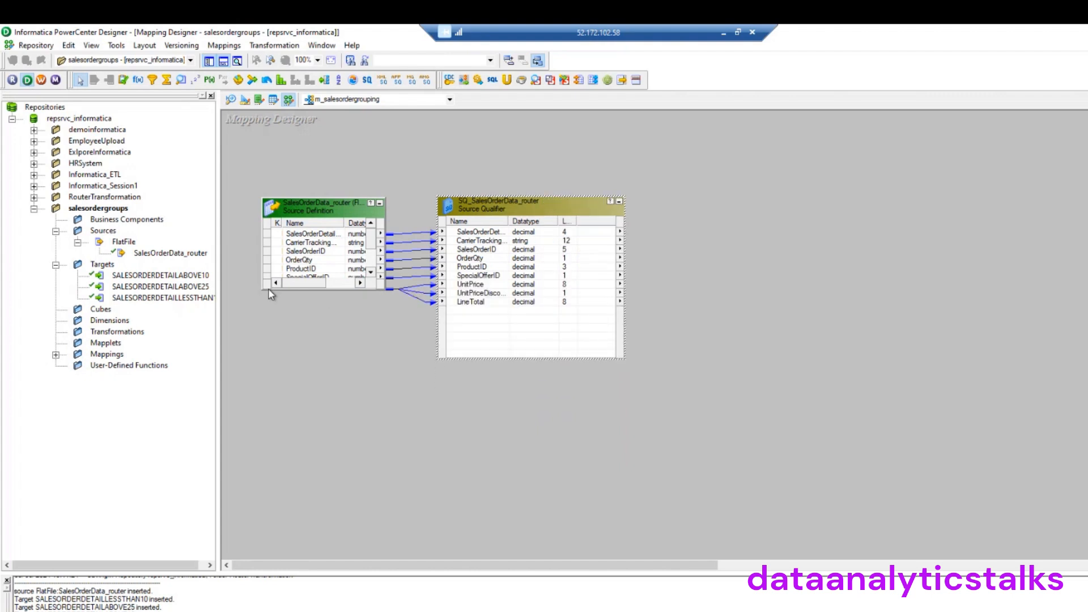
drag(263, 288, 255, 369)
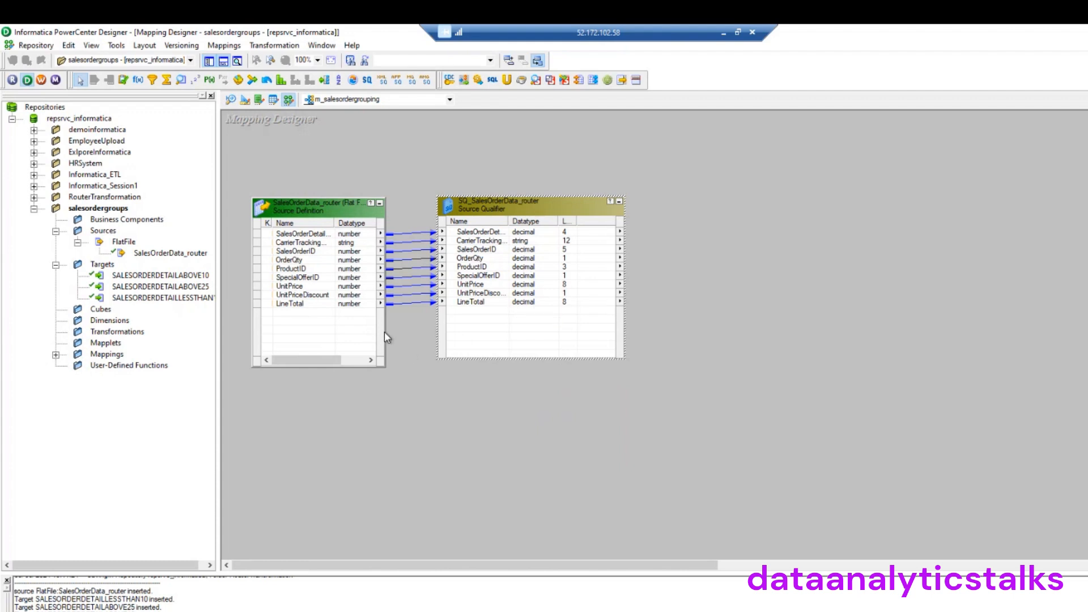
drag(386, 332, 413, 332)
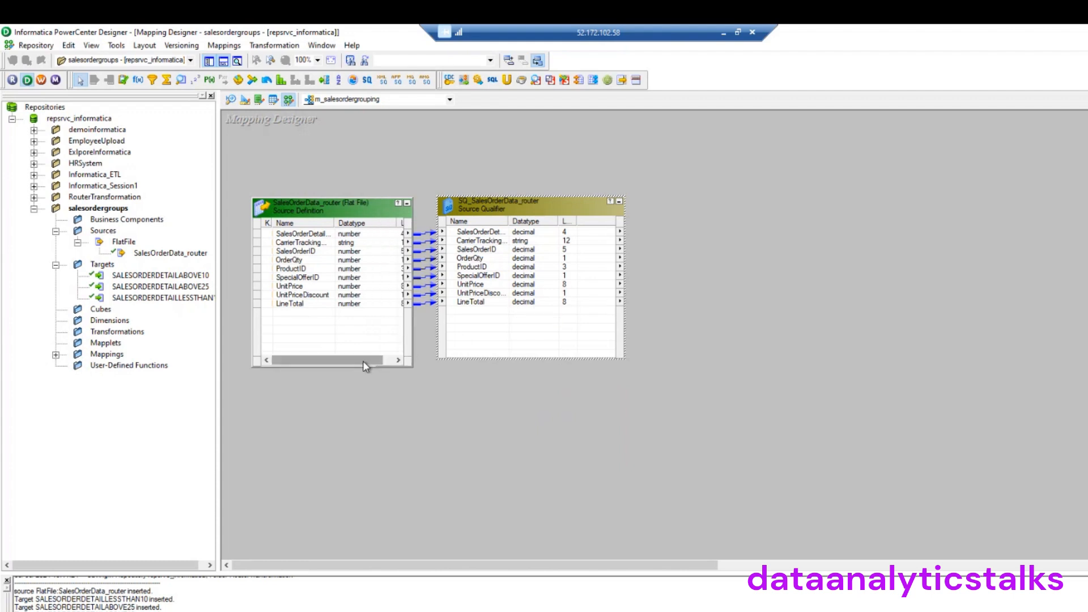
drag(363, 361, 385, 361)
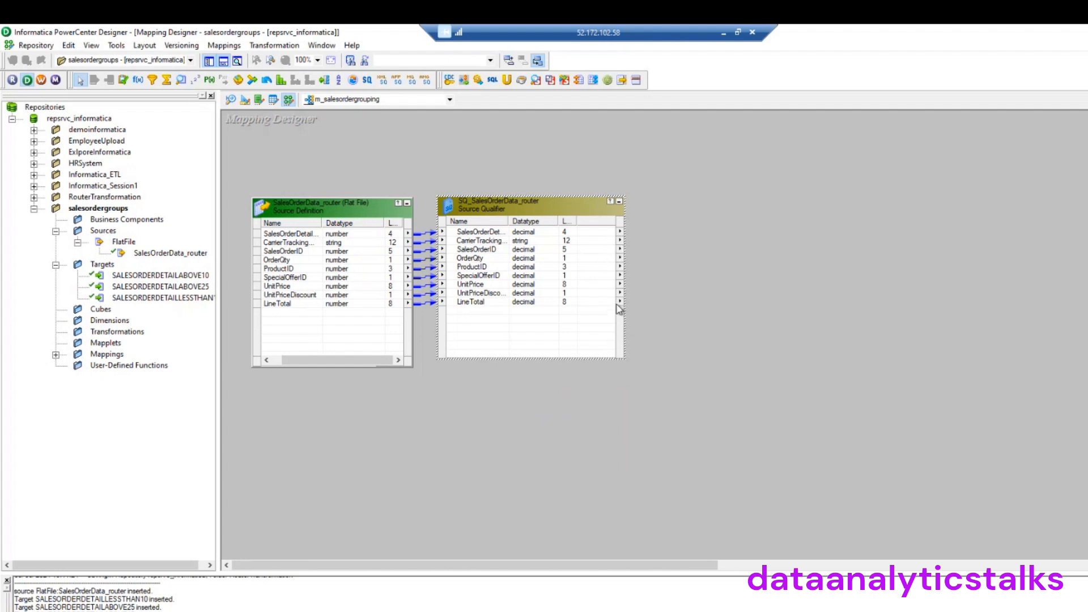
double_click(543, 213)
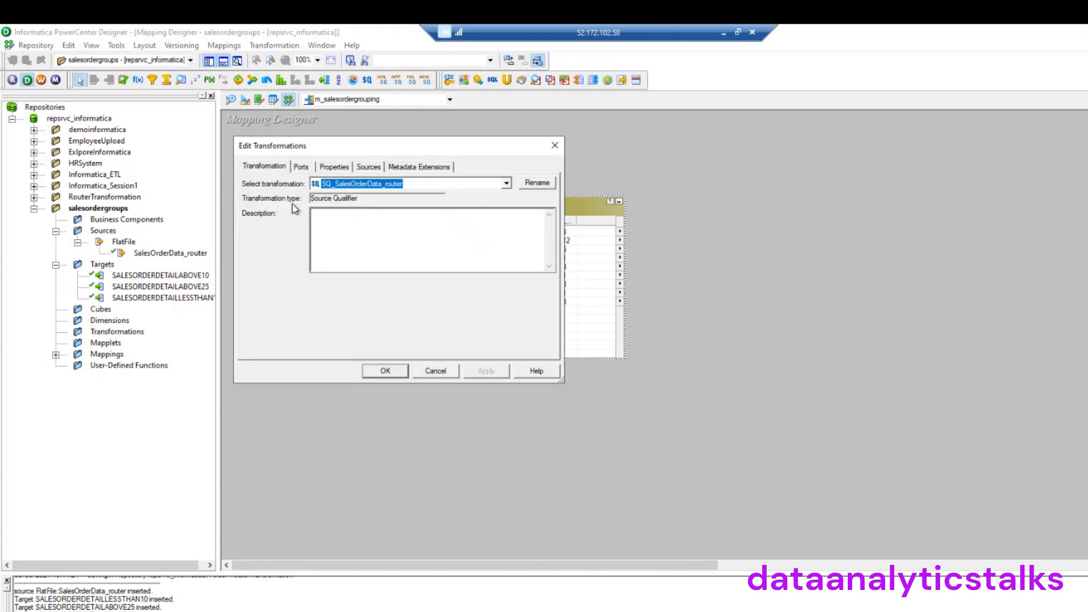
Review the Source Qualifier's Ports, Properties, Sources and Metadata Extensions tabs, then close it
click(301, 167)
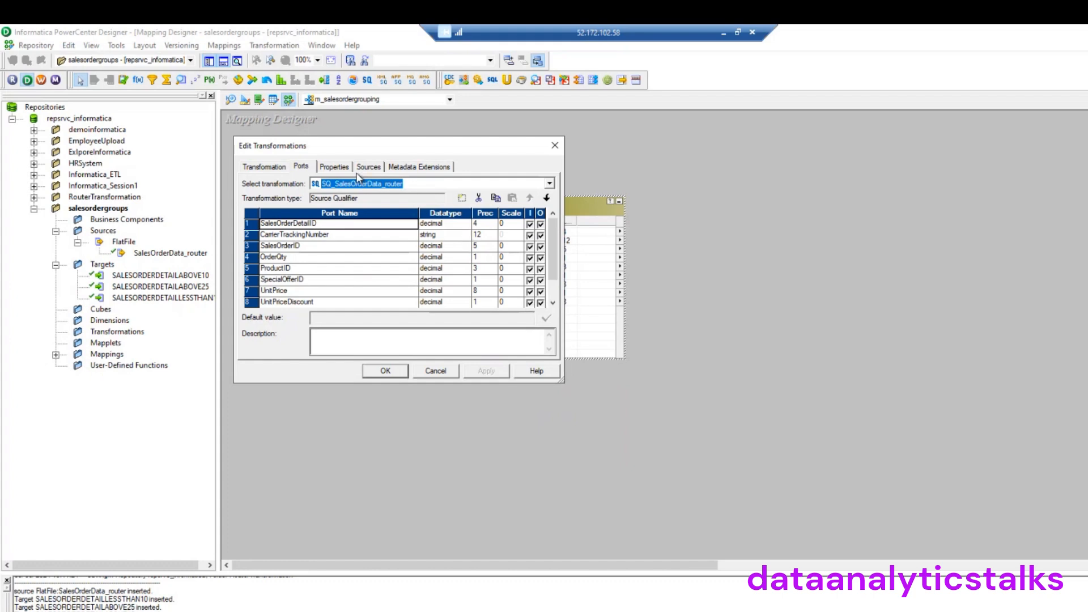
click(335, 167)
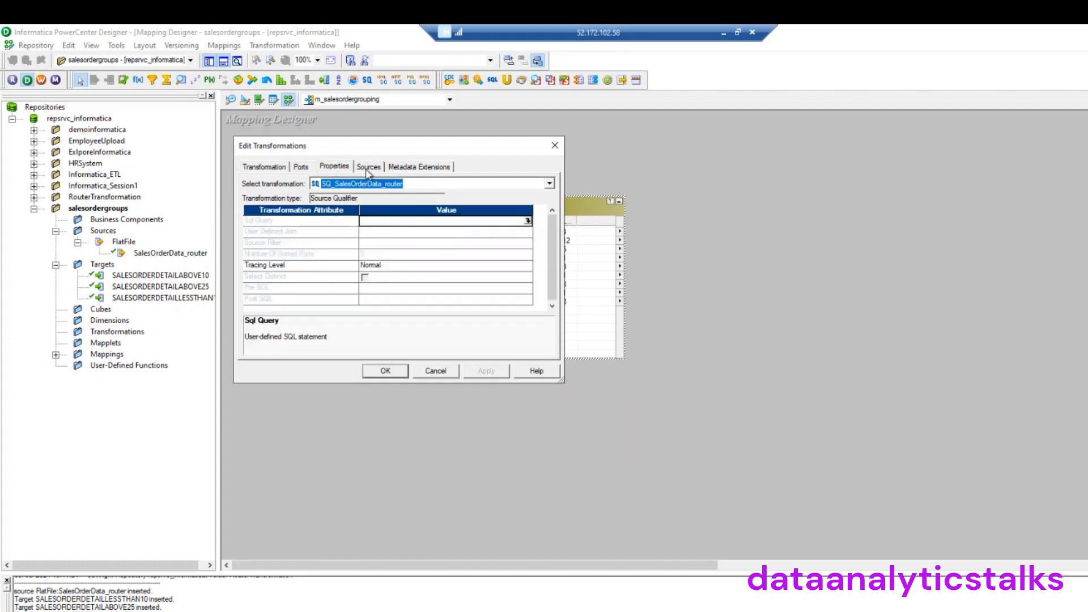
click(366, 169)
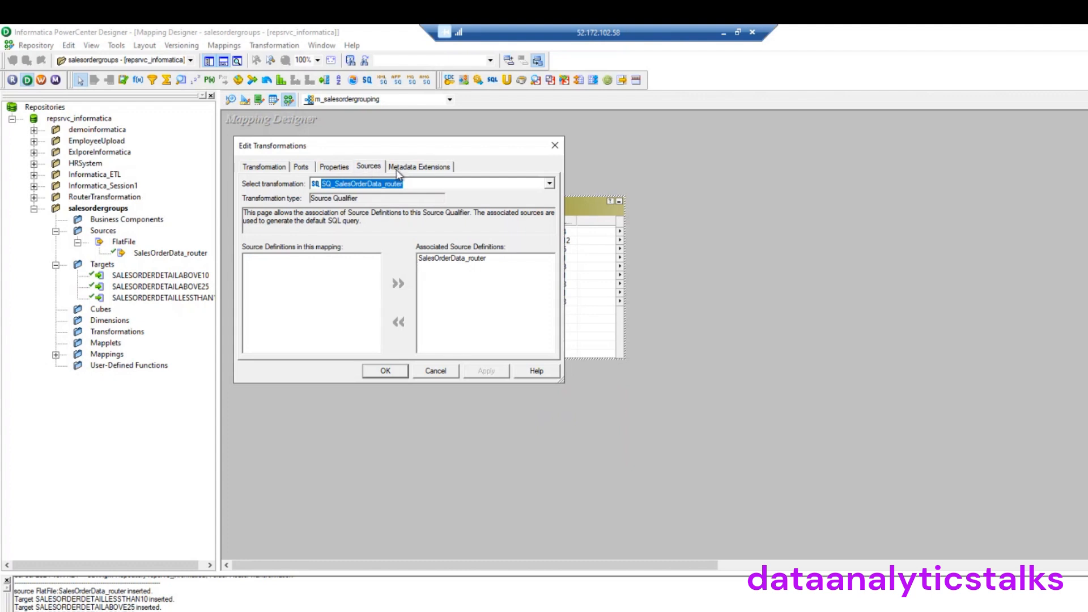
click(415, 170)
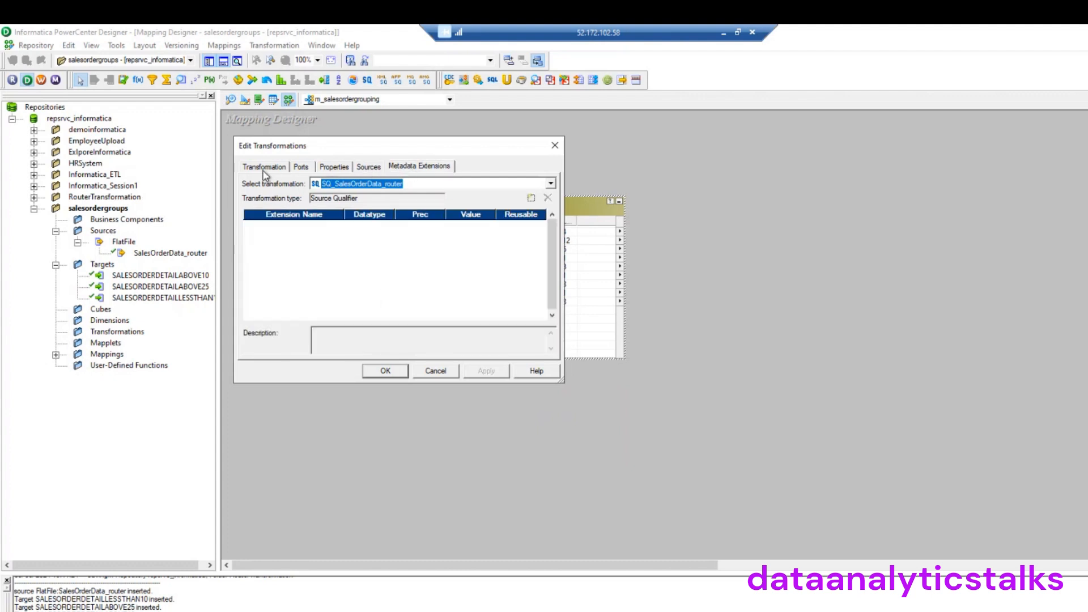
click(555, 146)
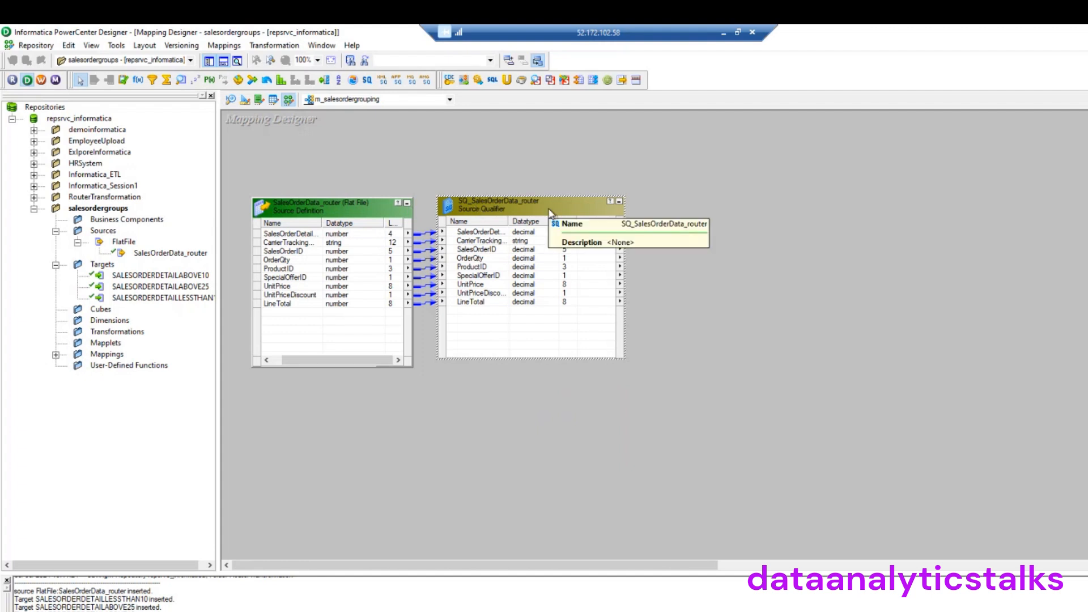
Drag the three SALESORDERDETAIL targets onto the mapping and stack them in a column on the right
click(162, 276)
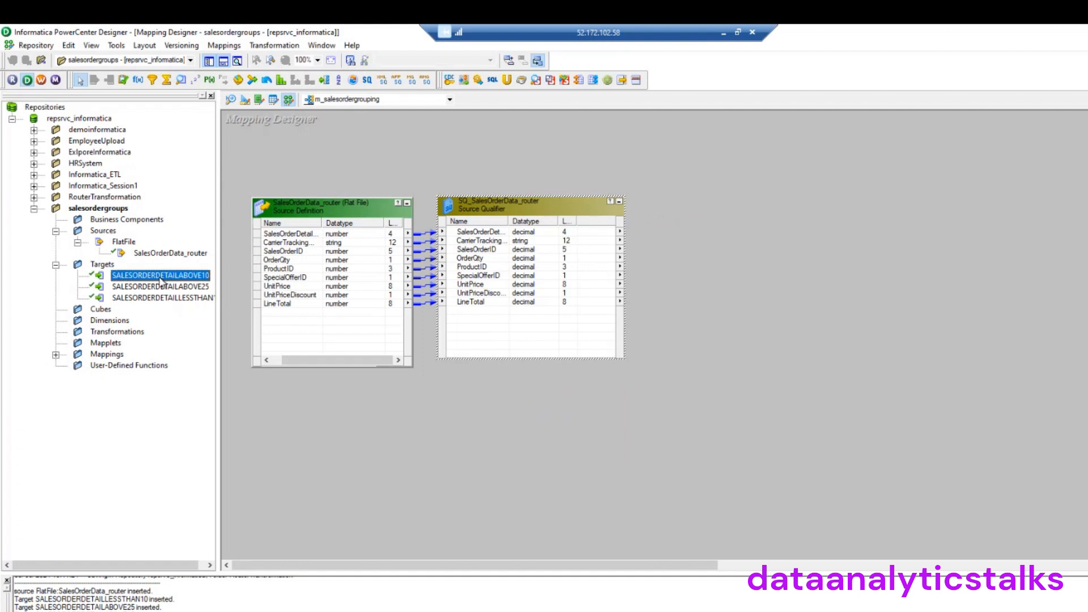
ctrl+click(159, 287)
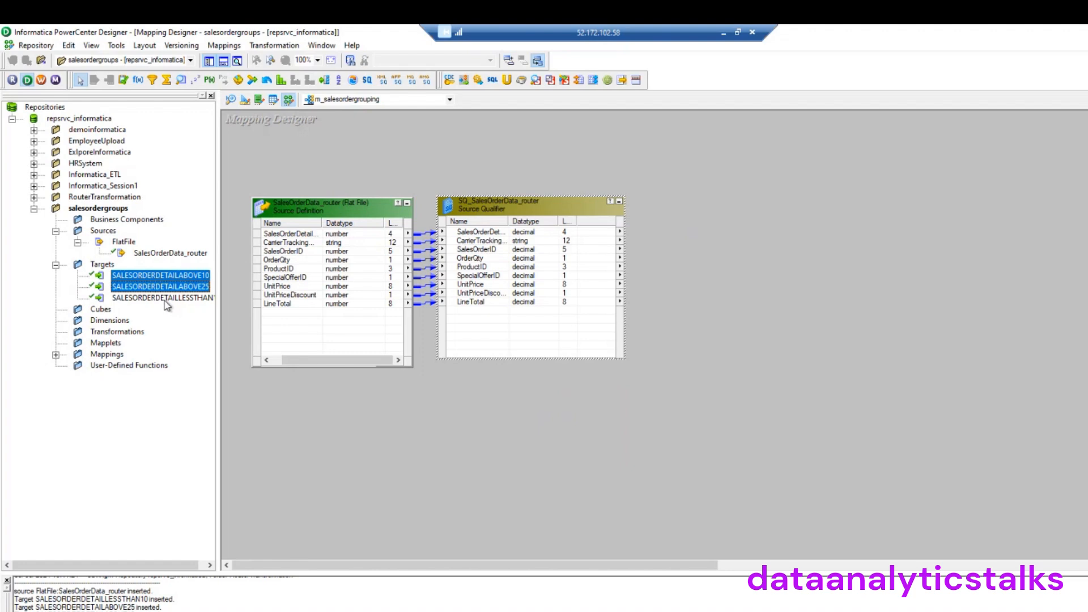
ctrl+click(165, 301)
drag(165, 281, 873, 175)
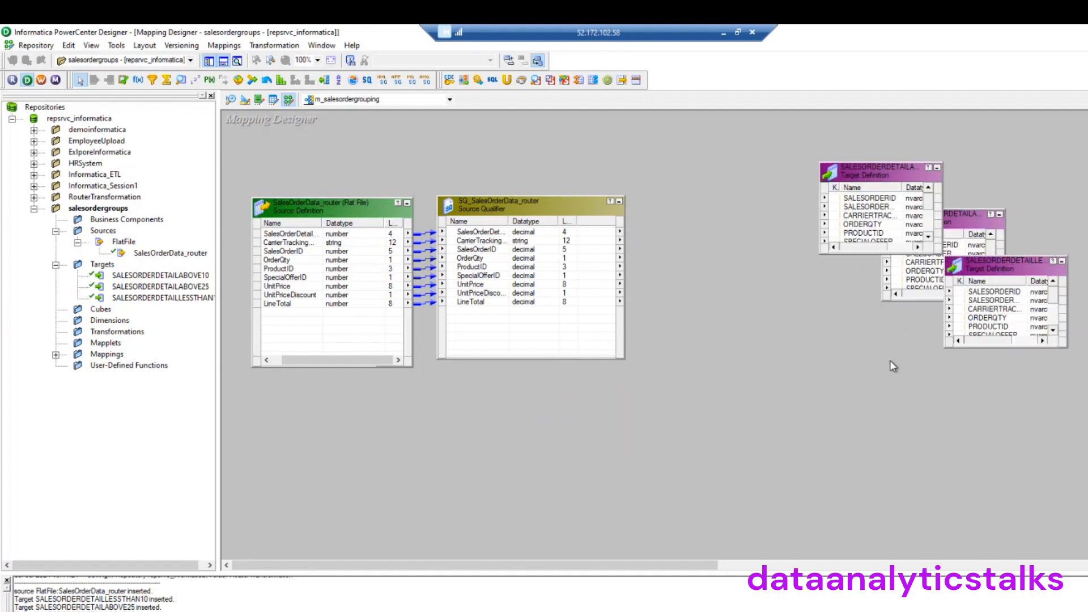
drag(962, 231, 907, 348)
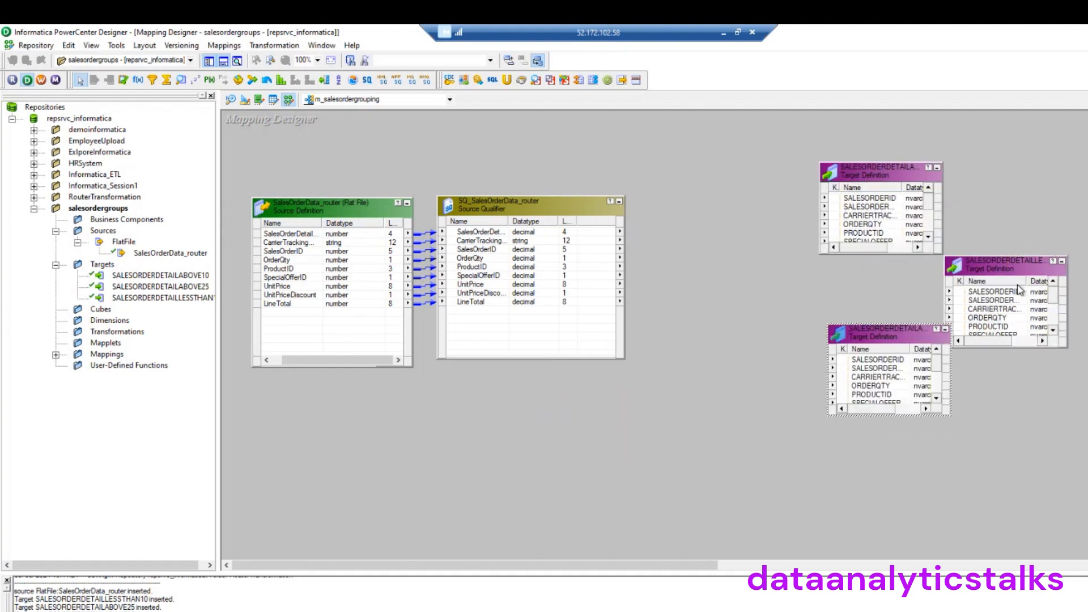
drag(1014, 273, 906, 476)
drag(885, 180, 933, 145)
drag(906, 337, 949, 276)
drag(913, 467, 940, 413)
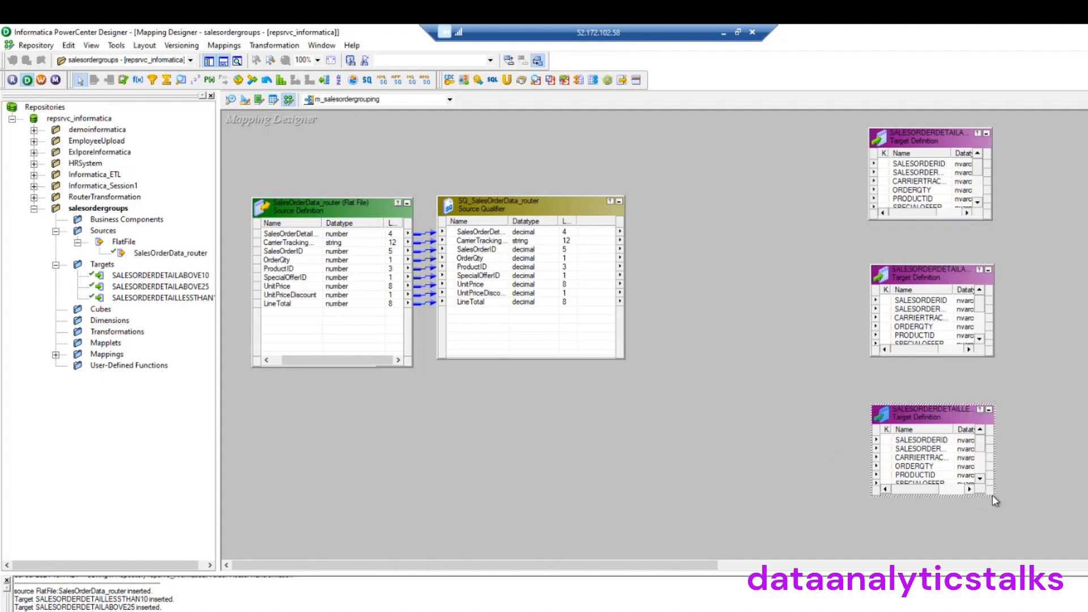
Enlarge the three target boxes so all their columns show
drag(993, 502, 1023, 554)
drag(990, 357, 1024, 398)
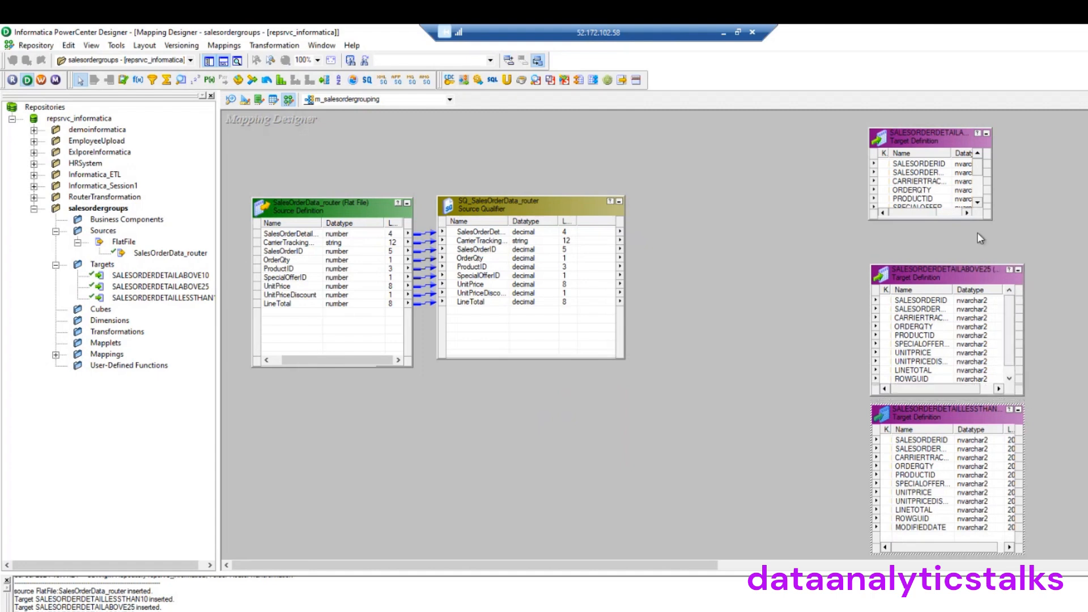
drag(967, 264, 1028, 241)
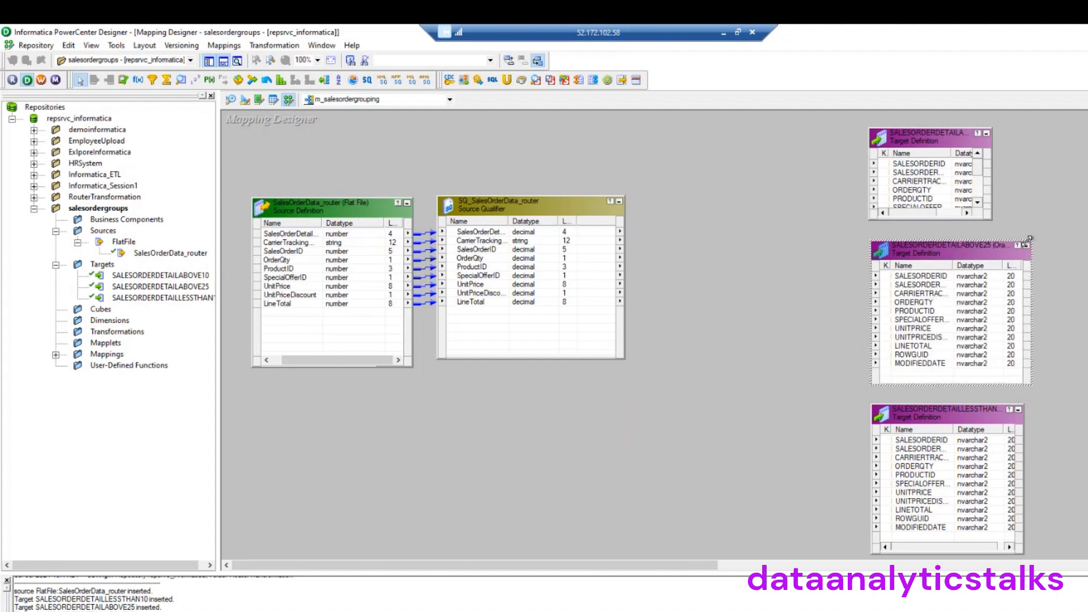
click(970, 164)
drag(991, 121, 999, 105)
click(1000, 221)
drag(1001, 221, 1035, 252)
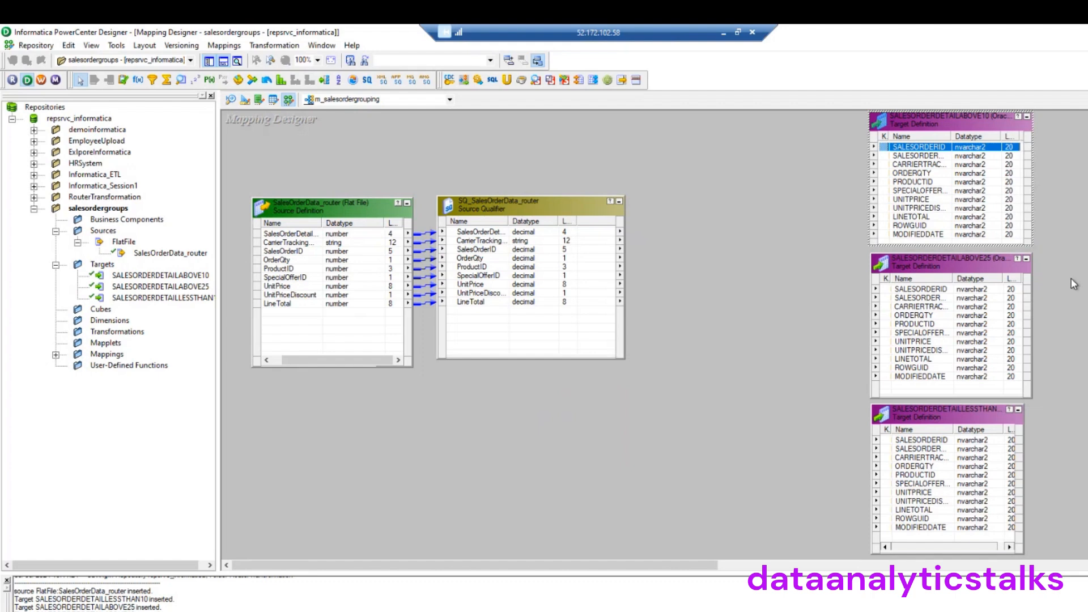
click(699, 256)
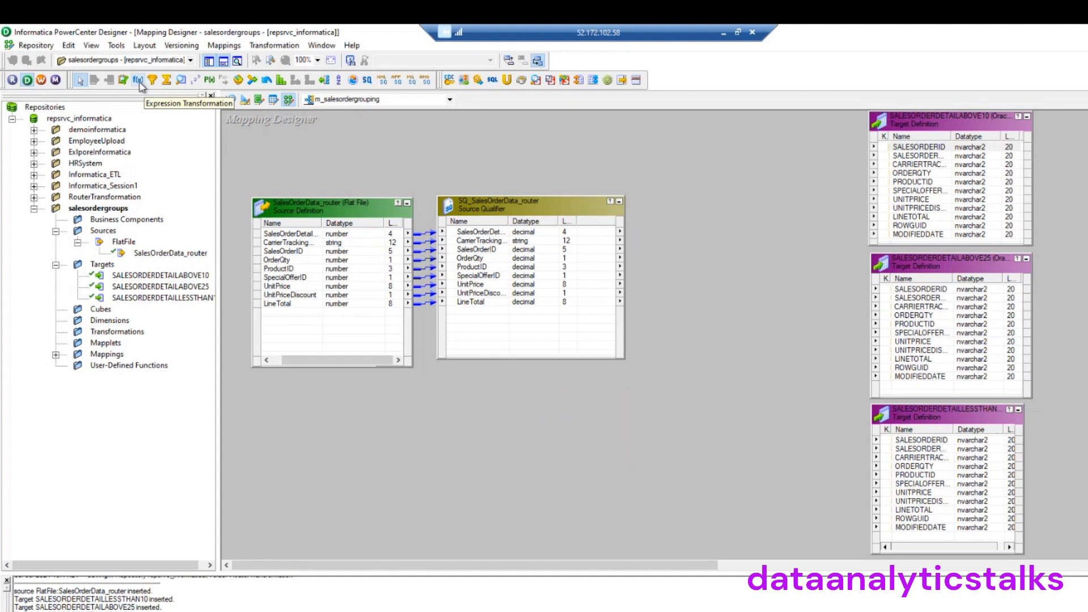
Draw a Router transformation and copy all nine Source Qualifier ports into it
click(324, 81)
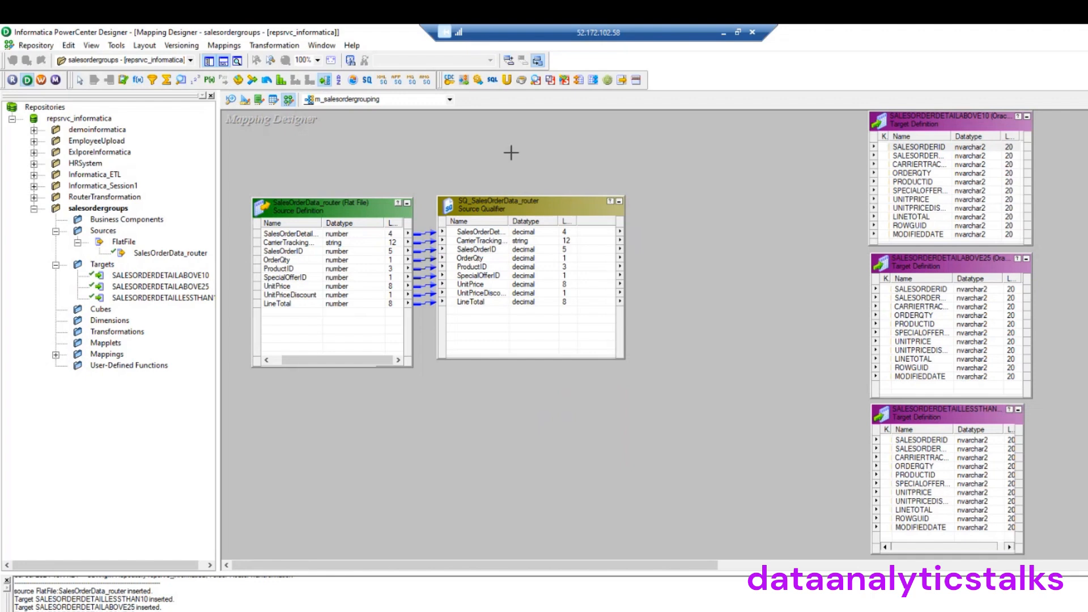
drag(661, 171, 774, 385)
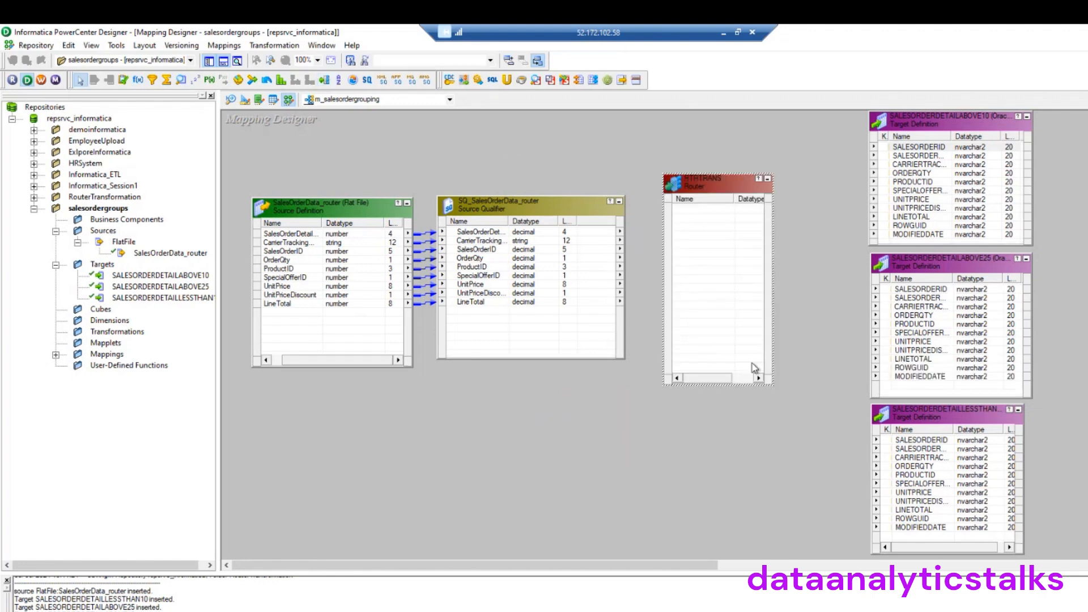
click(746, 379)
drag(747, 380, 695, 388)
click(485, 234)
key(ctrl+a)
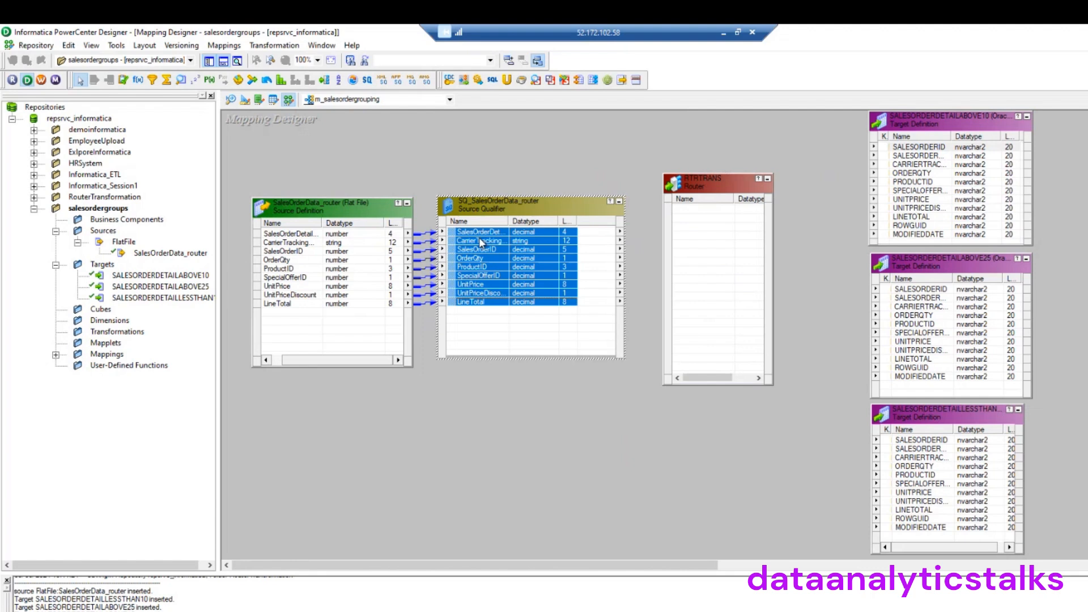
drag(478, 241, 693, 228)
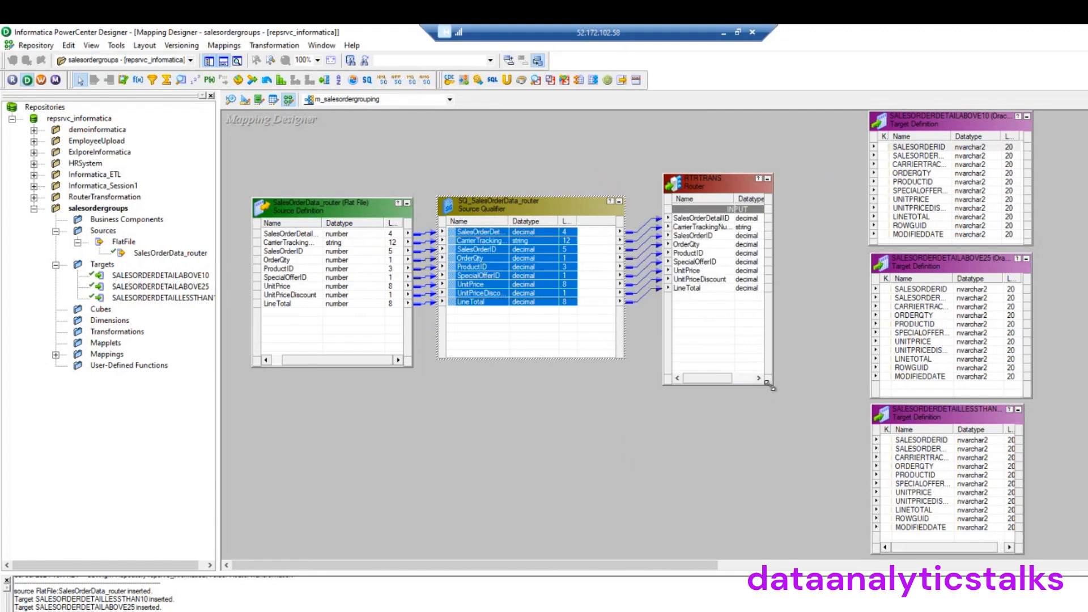
Enlarge the router and shift the source, qualifier and target boxes into a tidy layout
drag(772, 385, 828, 441)
drag(556, 214, 546, 204)
drag(370, 200, 349, 173)
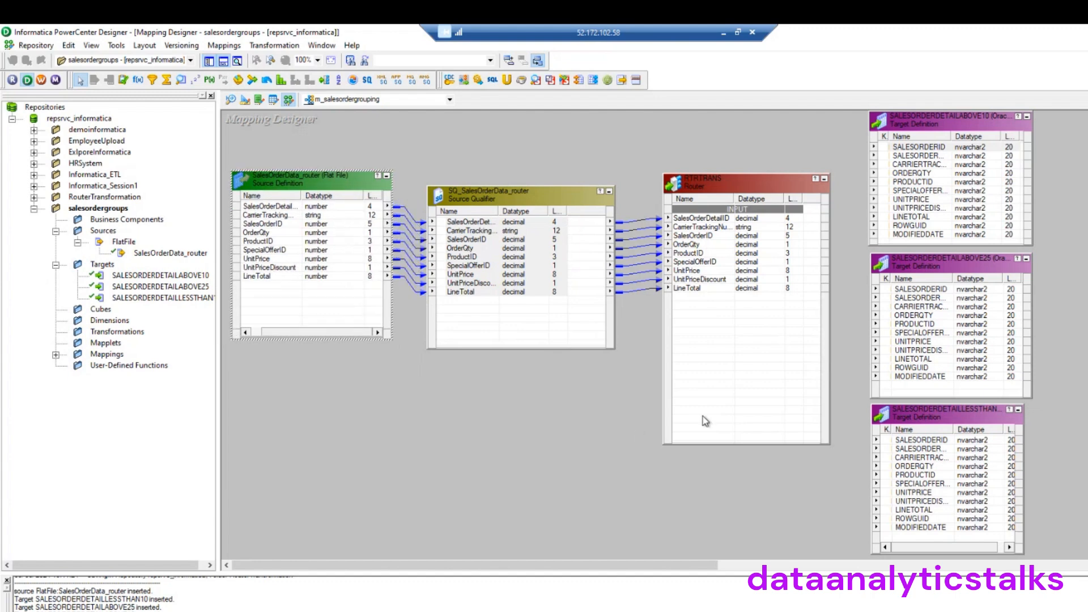
drag(826, 444, 828, 478)
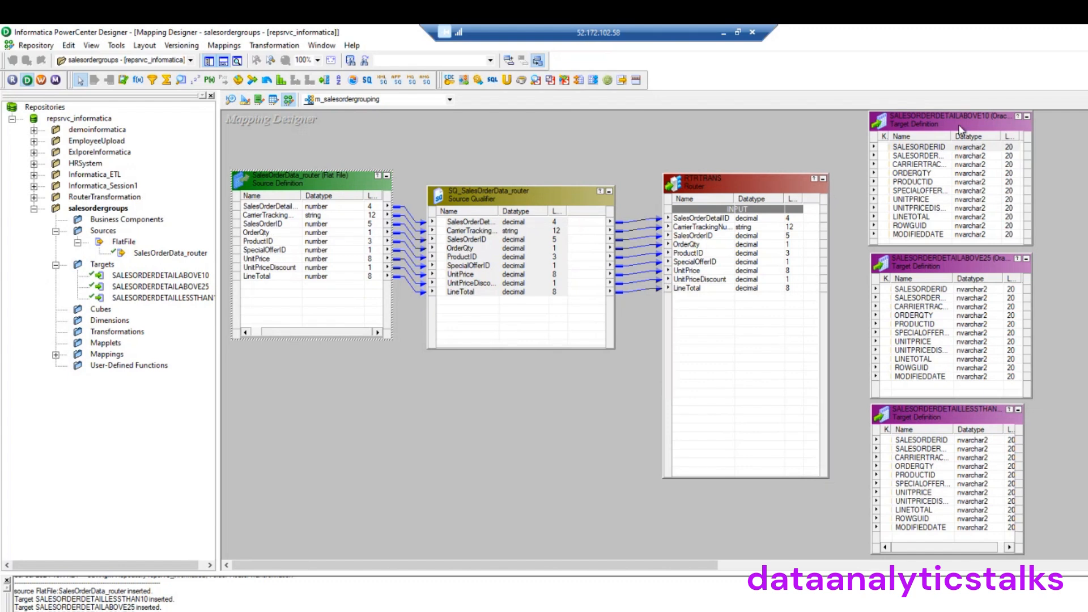
drag(959, 120, 1045, 124)
drag(1008, 258, 1076, 274)
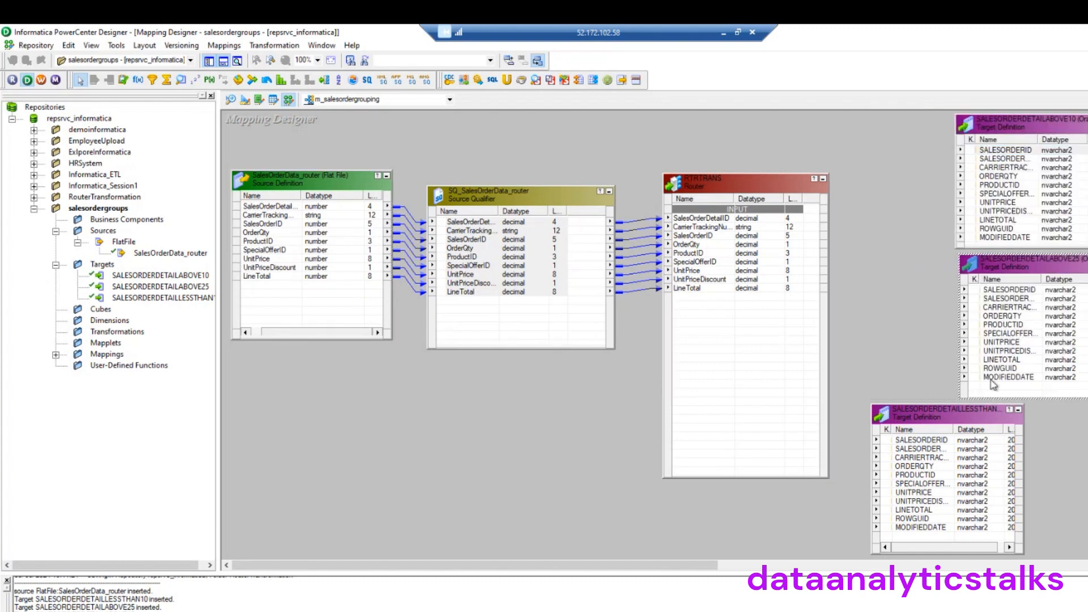
drag(966, 412, 1059, 423)
click(709, 180)
Rename the router to rtr_salesordergrouping
double_click(709, 180)
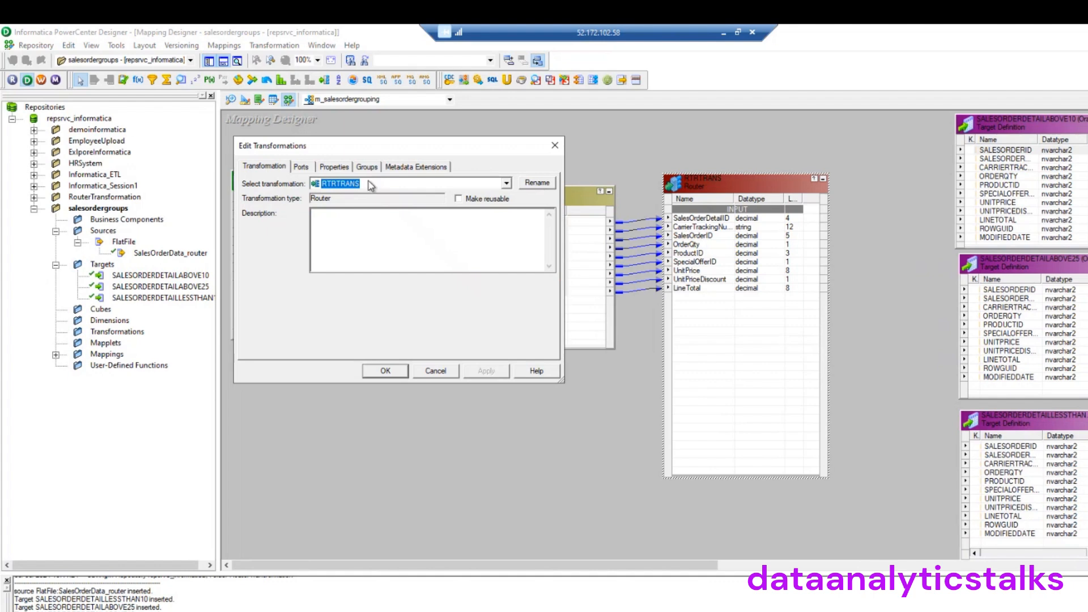
click(534, 184)
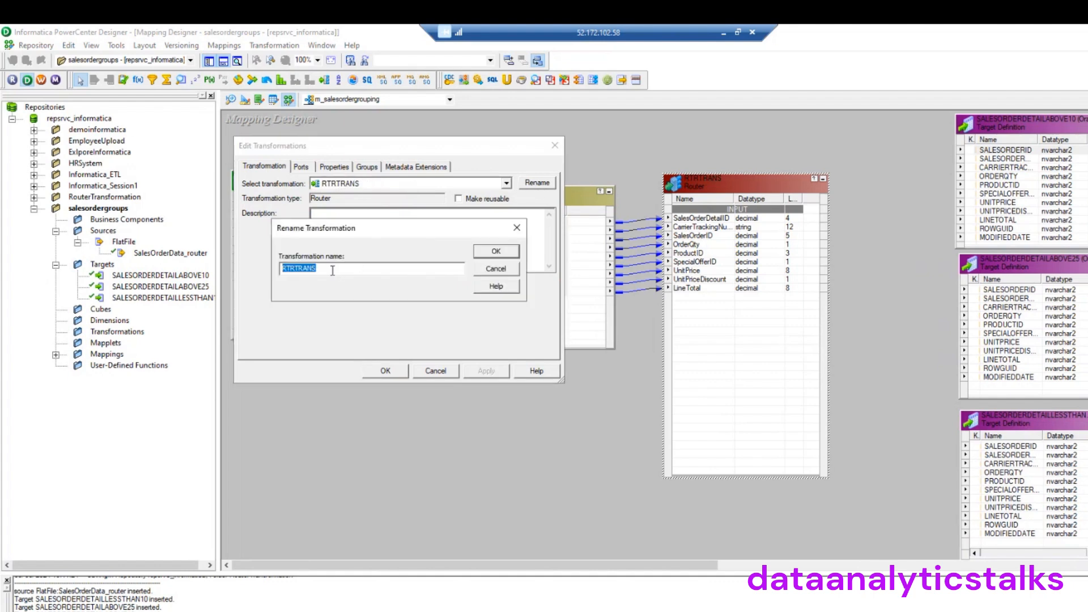
text(rtr_salesordergrouping)
click(496, 251)
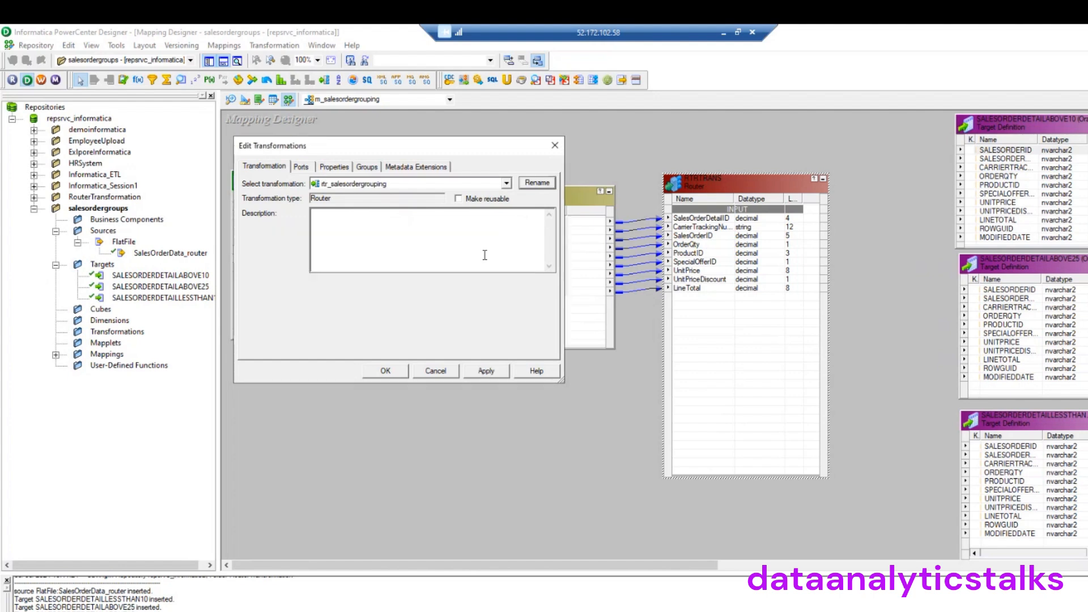
Review the router's nine input ports and its properties
click(301, 167)
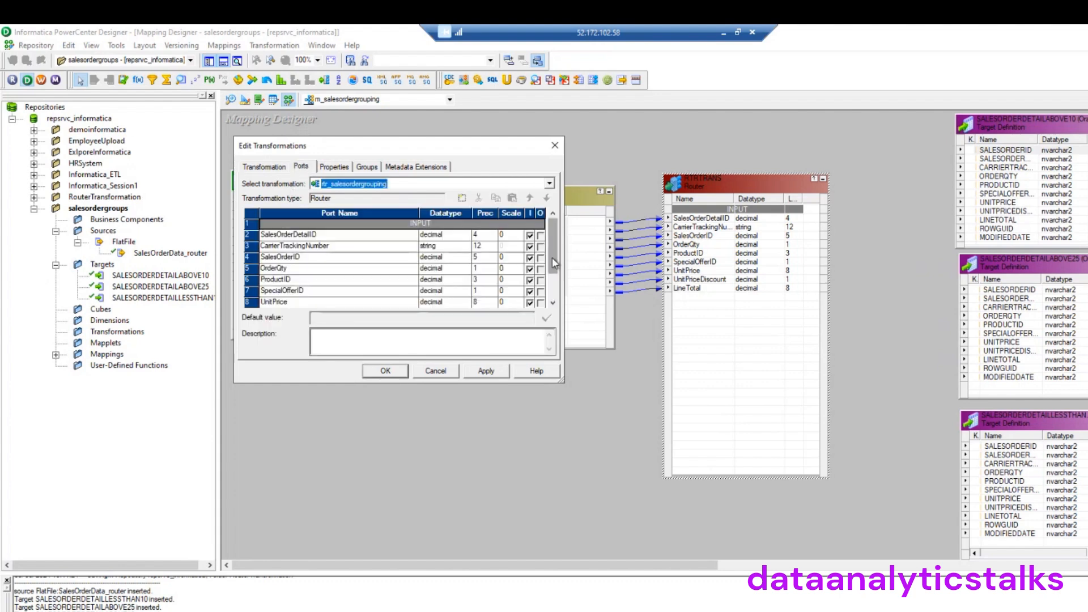
scroll(553, 263, down, 1)
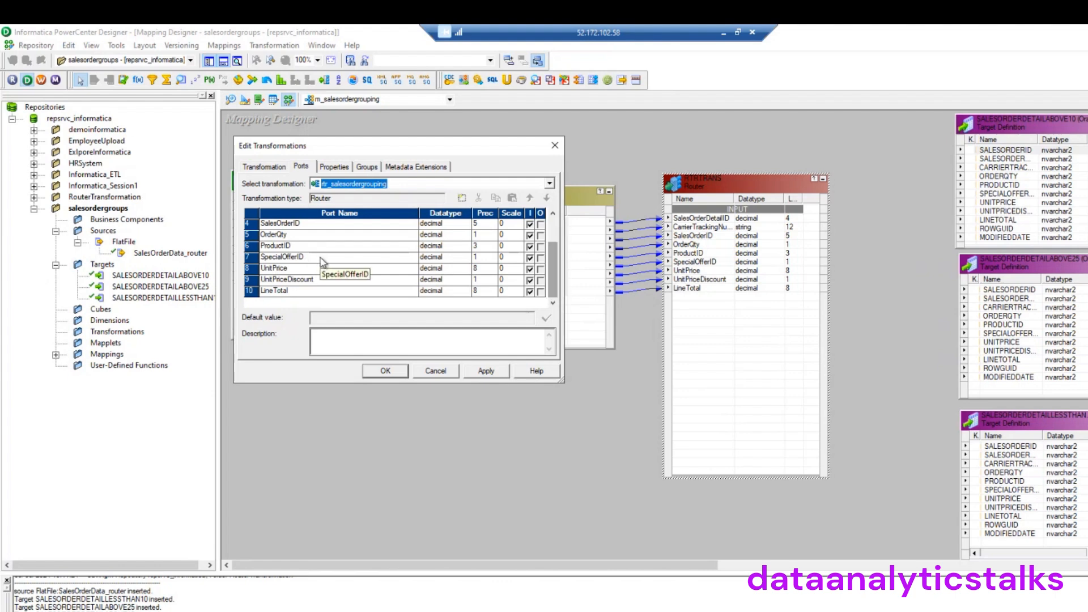
click(334, 168)
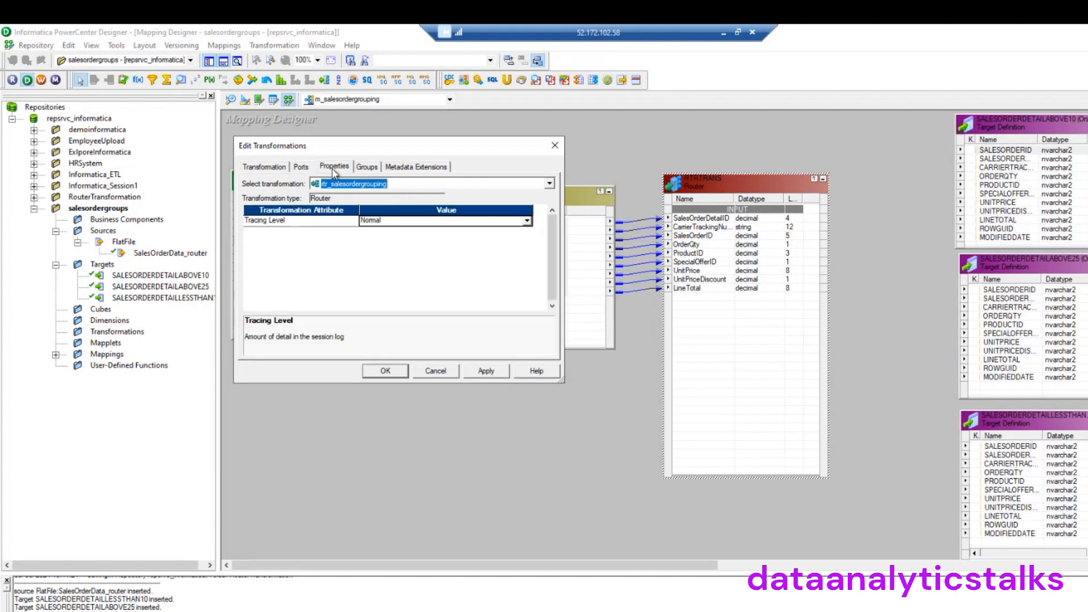
click(367, 167)
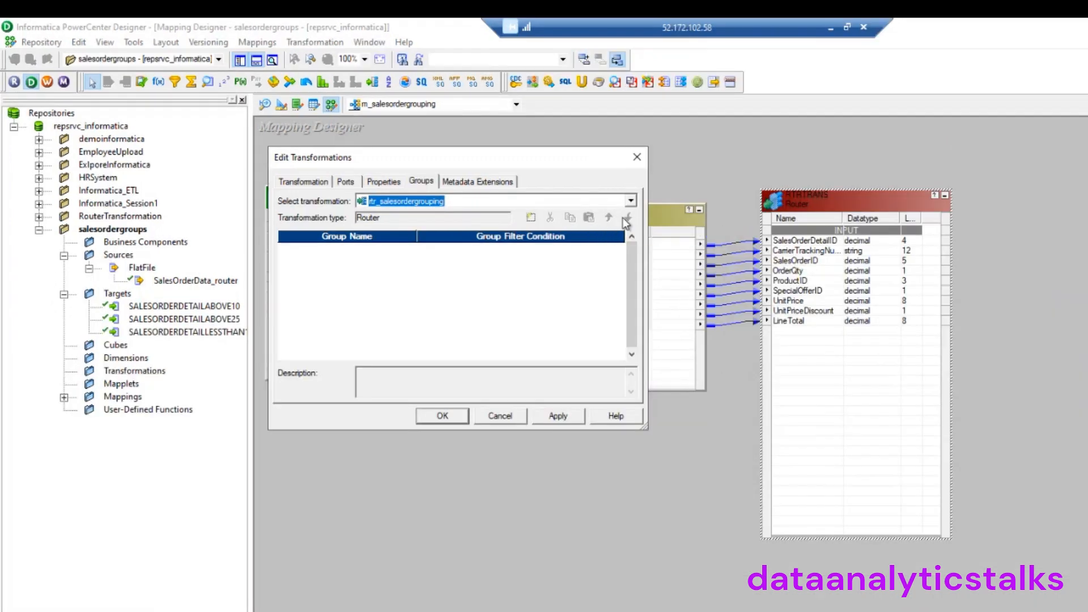
Add three new output groups to the router's Groups list
click(531, 217)
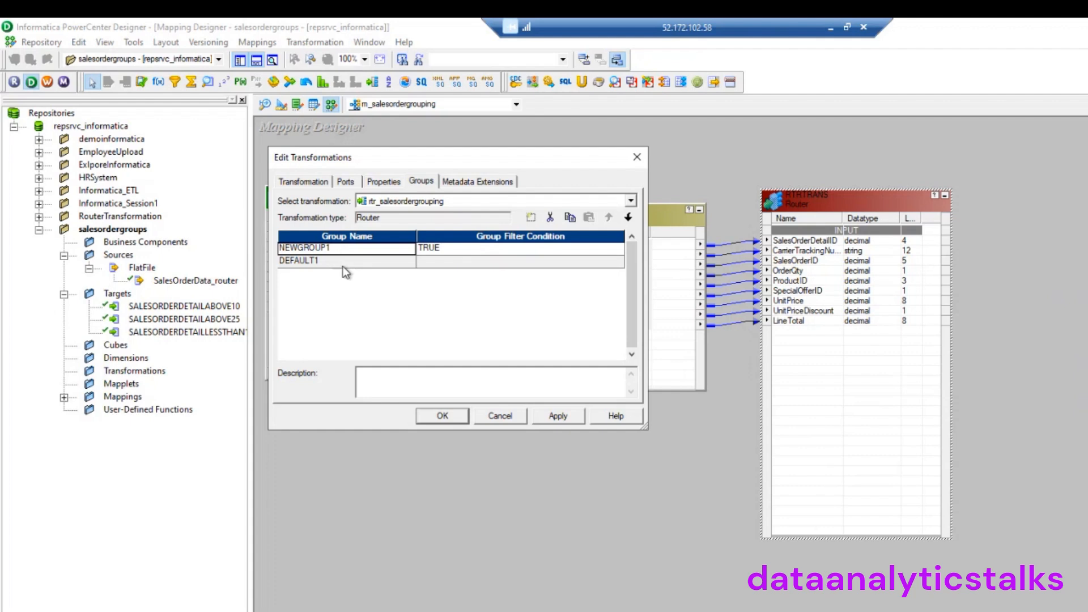
click(447, 249)
click(618, 250)
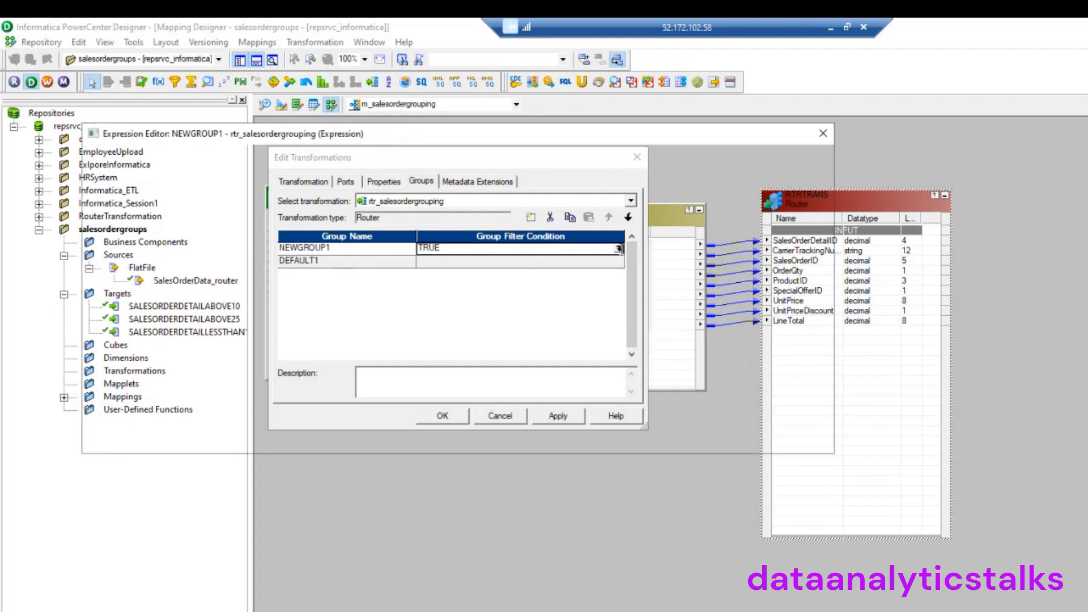
click(823, 134)
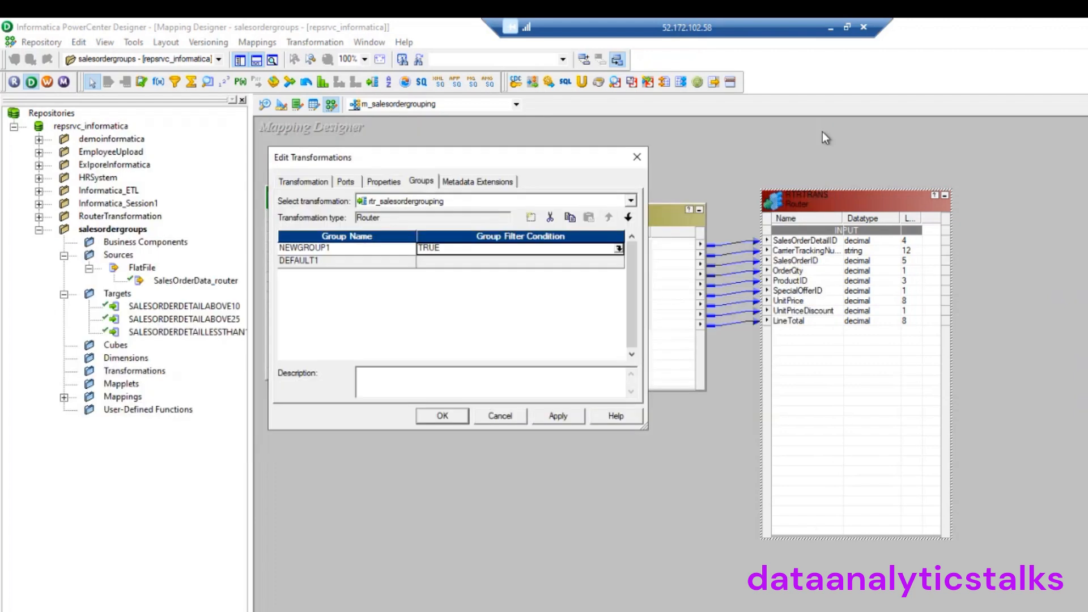
click(550, 218)
click(530, 218)
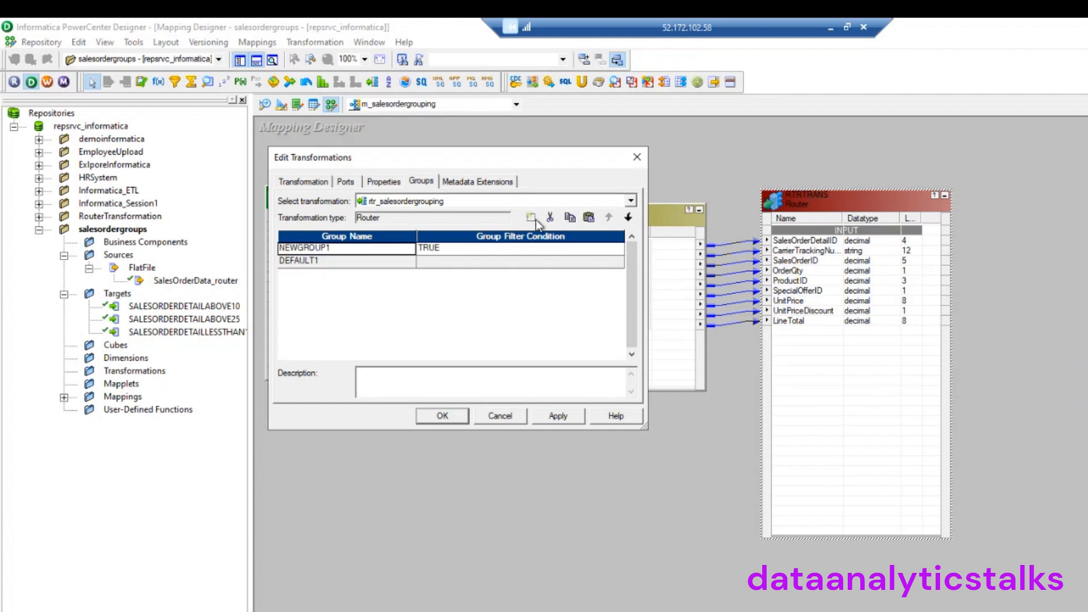
click(534, 220)
click(534, 220)
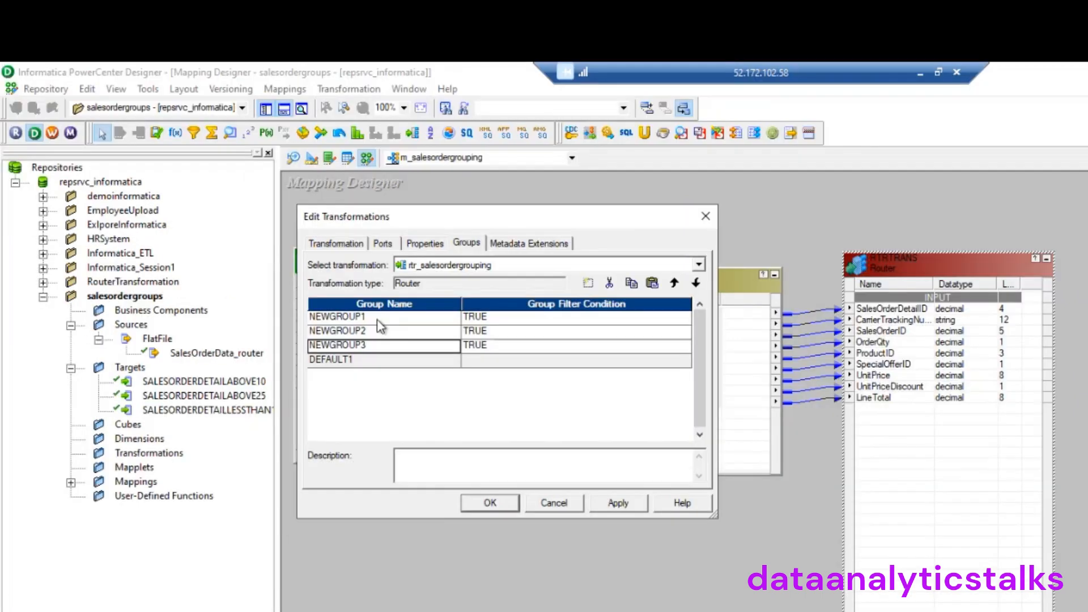
Rename the new groups to above25, above10 and below10
click(341, 251)
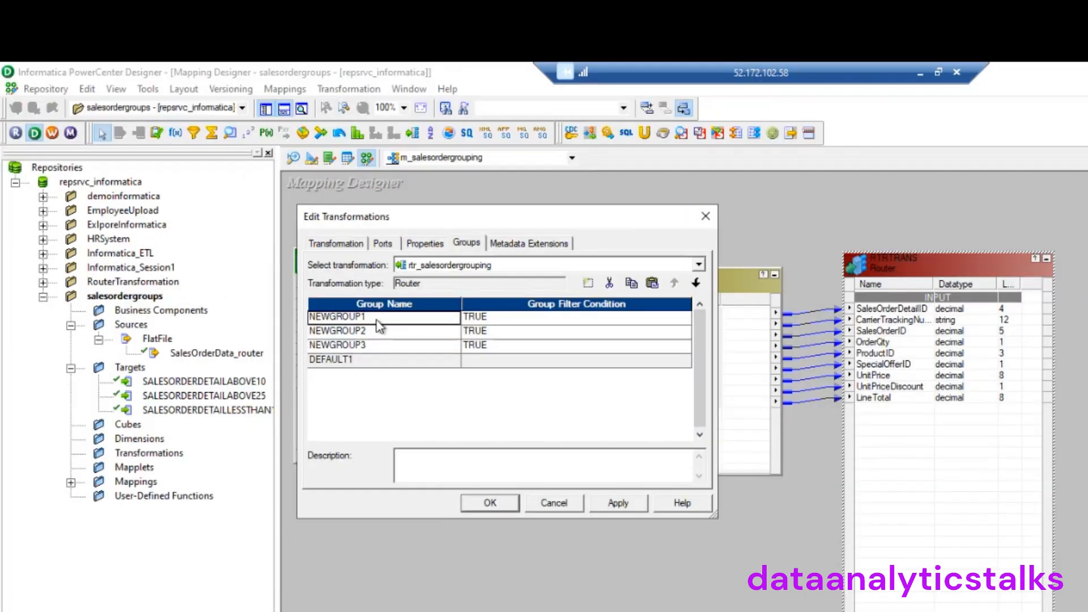
click(364, 321)
drag(367, 317, 287, 317)
text(above25)
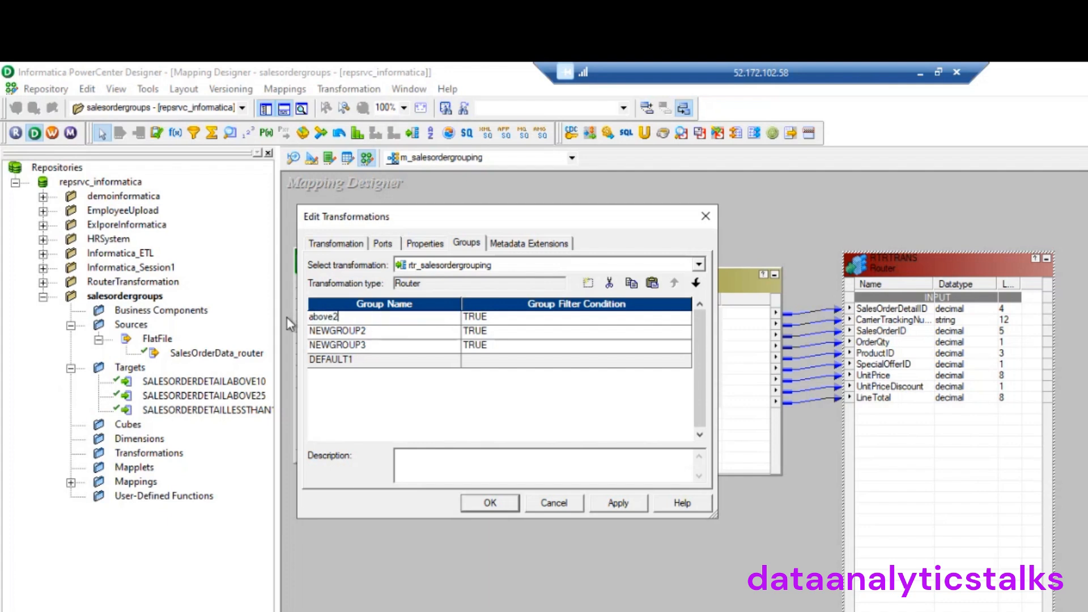
click(371, 331)
drag(371, 331, 281, 331)
text(above10)
click(374, 346)
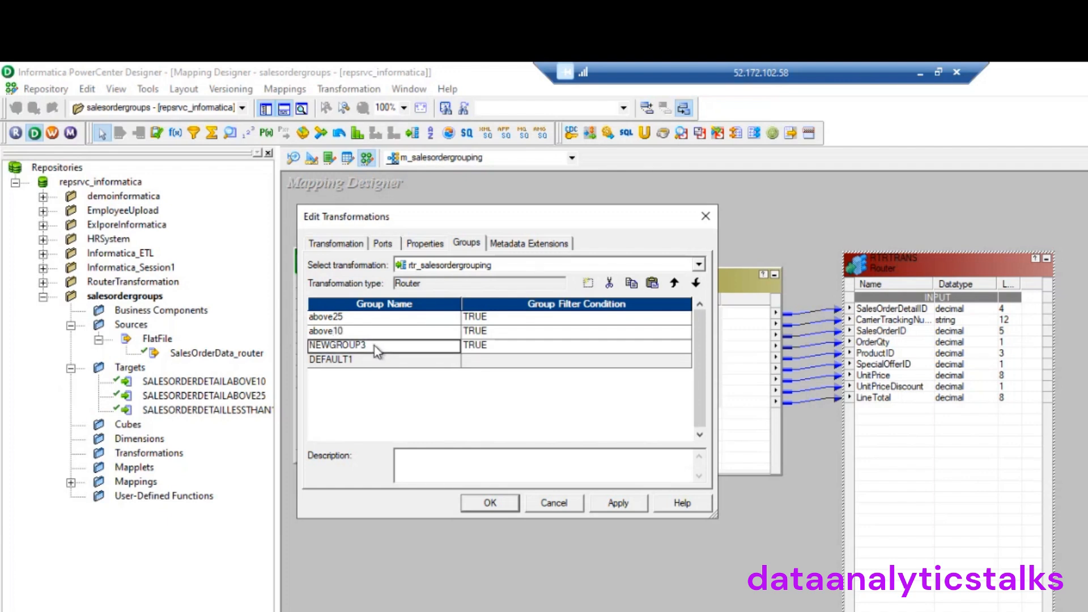
click(349, 345)
double_click(350, 346)
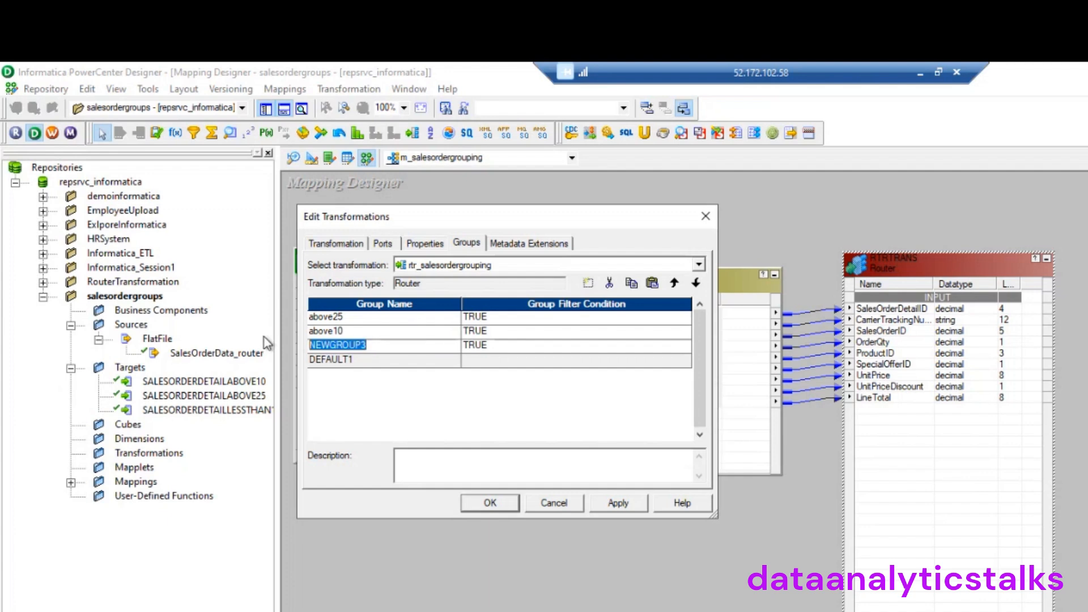
text(below10)
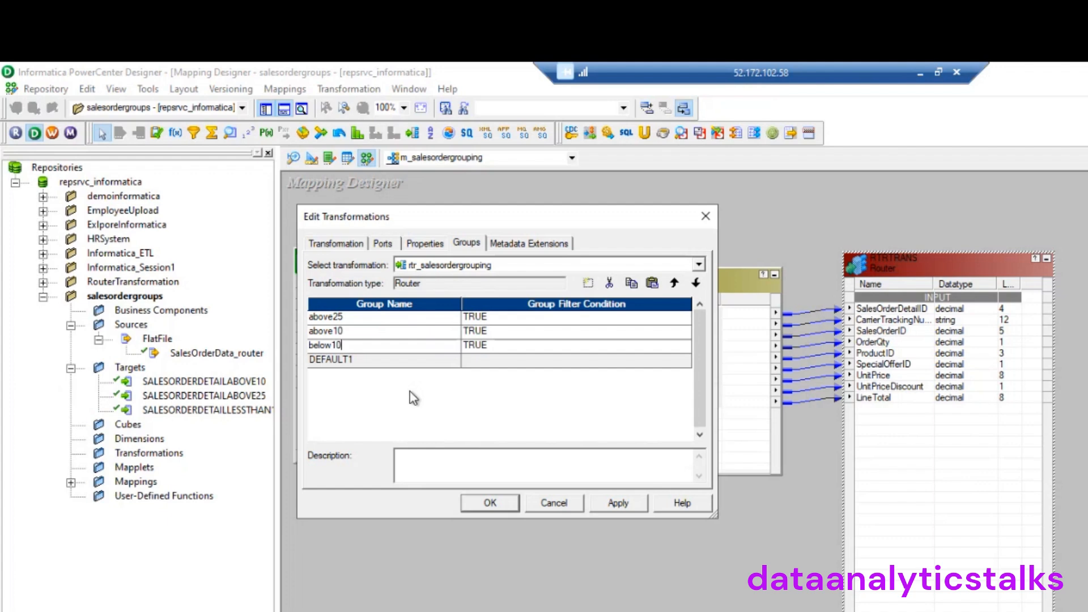
Inspect the DEFAULT1 group's description and select the above25 filter condition
click(384, 363)
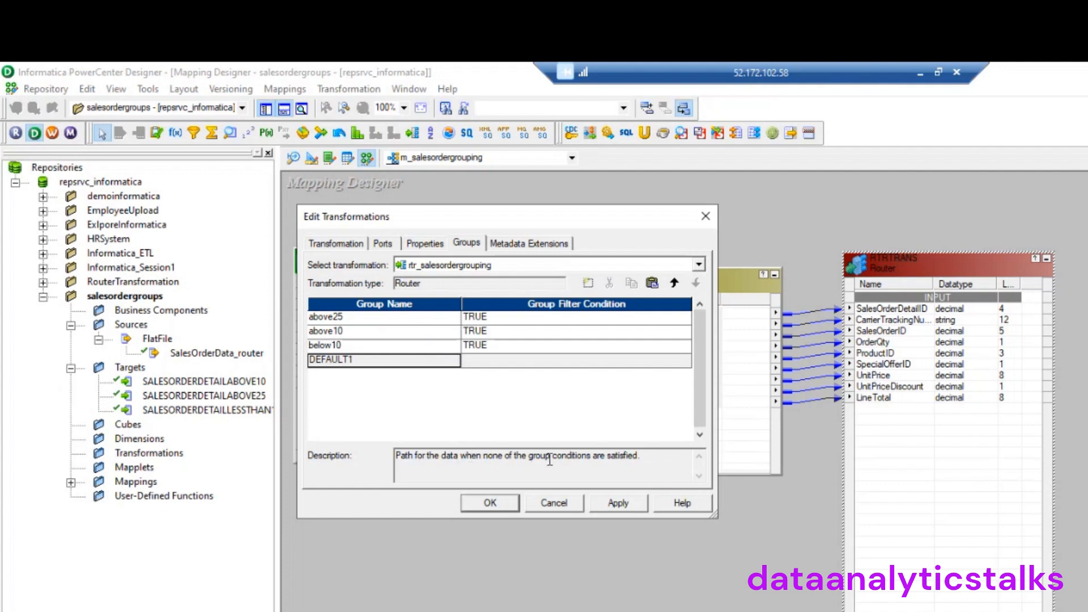
drag(654, 459, 369, 443)
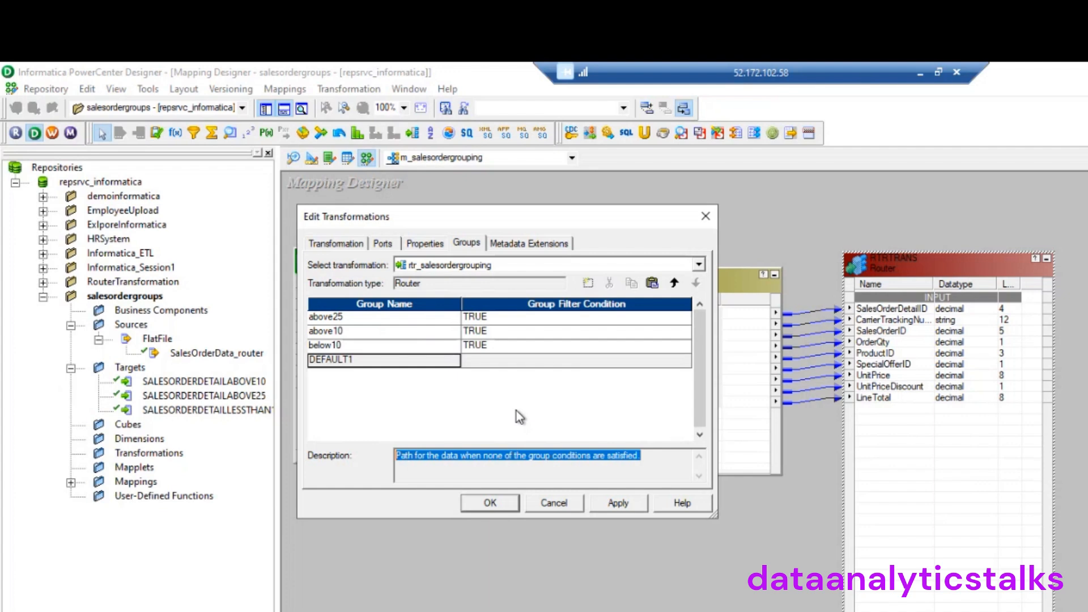
click(500, 319)
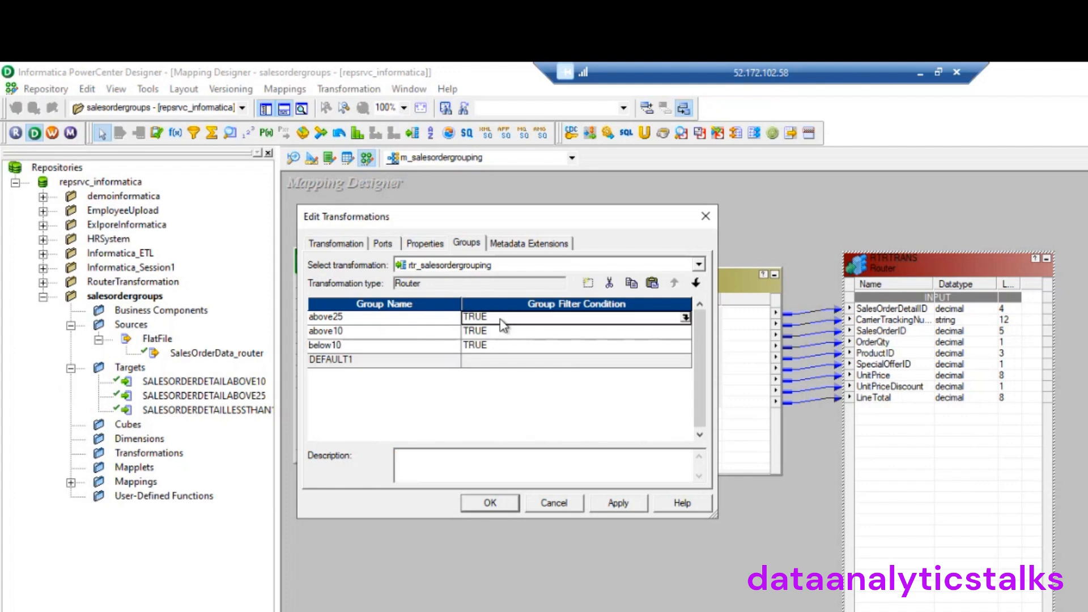
Replace above25's TRUE condition with OrderQty >=25 and validate that it parses
click(686, 323)
drag(328, 247, 228, 238)
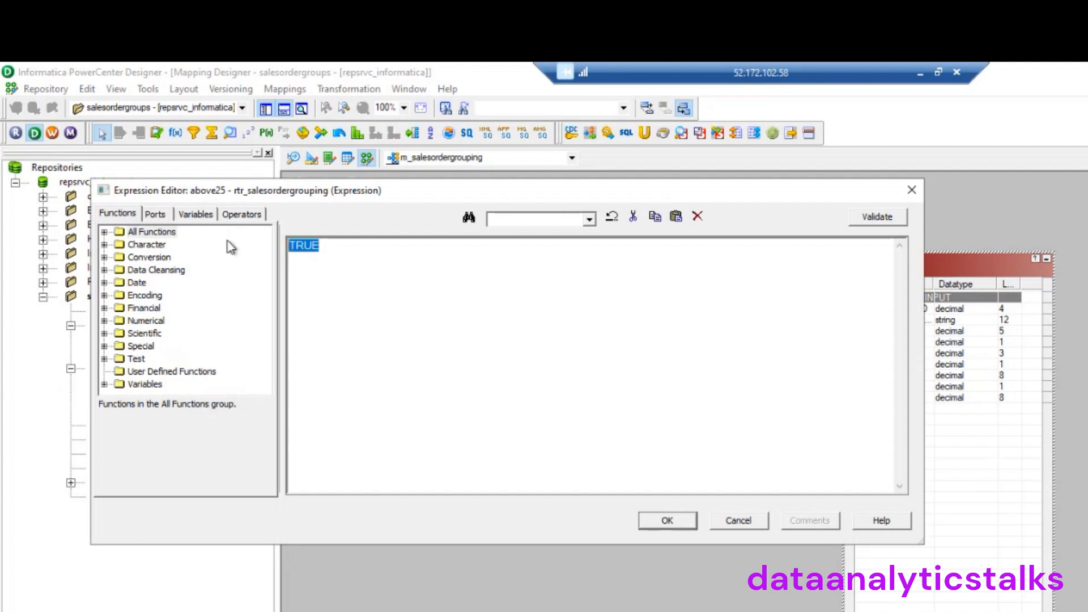
key(Delete)
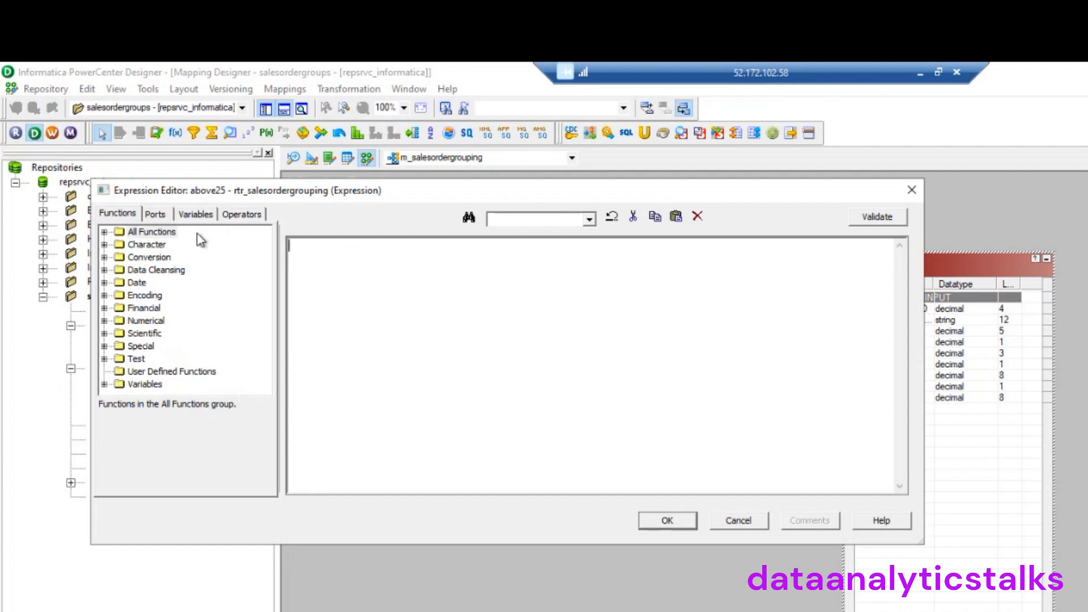
click(155, 214)
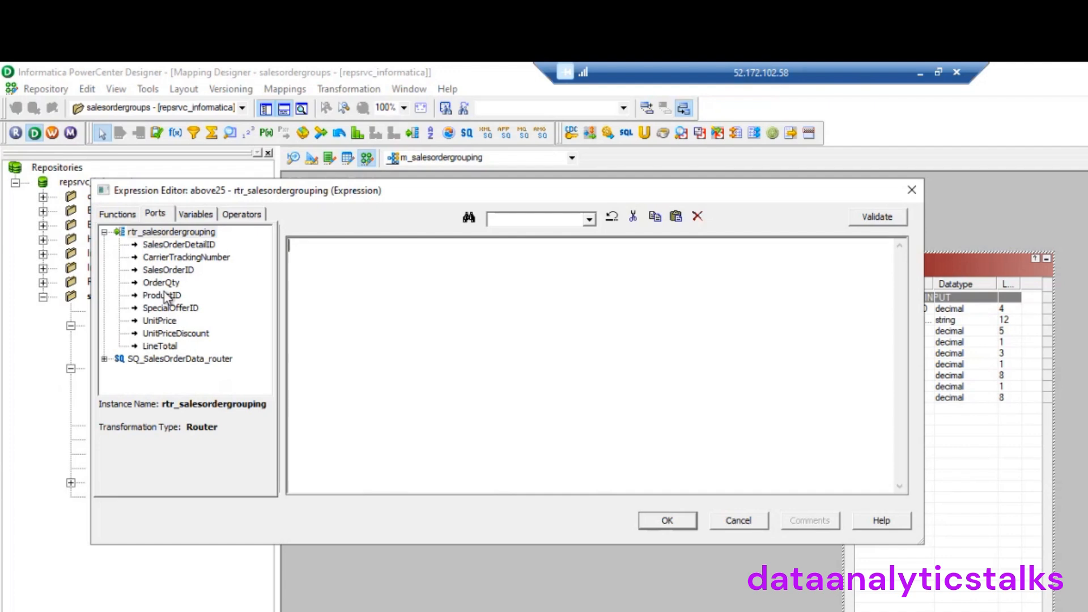
double_click(162, 283)
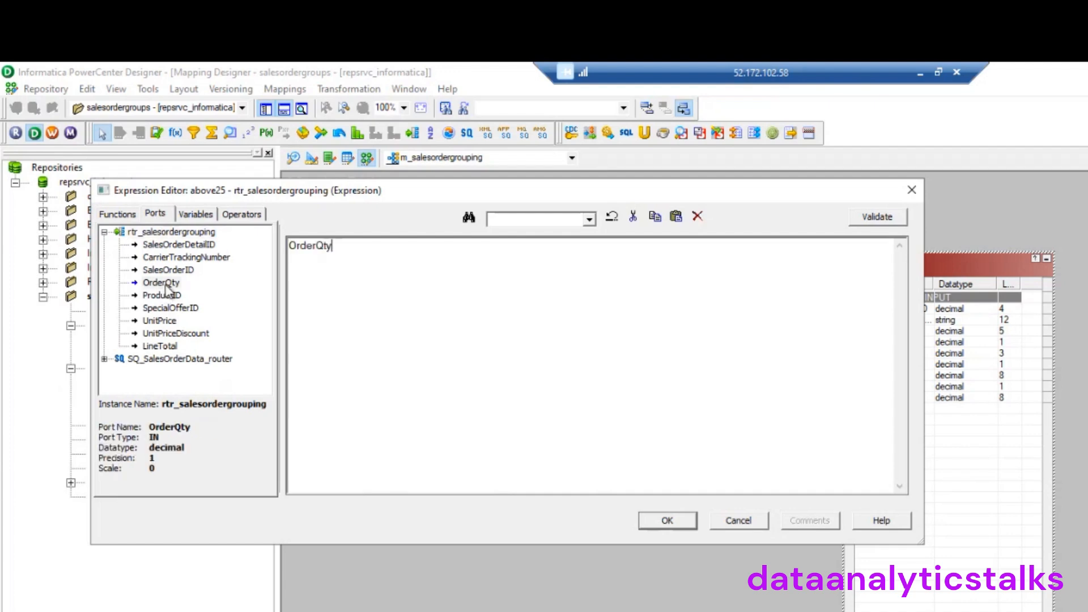
text(>=25)
click(871, 220)
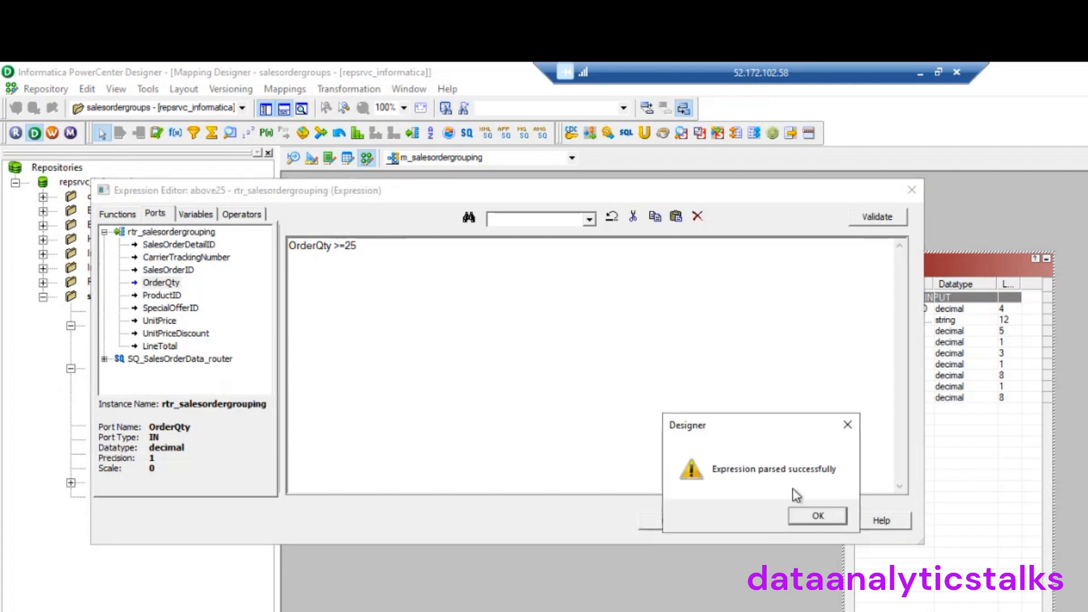
click(815, 518)
Accept the above25 condition, then start the above10 condition by replacing TRUE with OrderQty
click(691, 518)
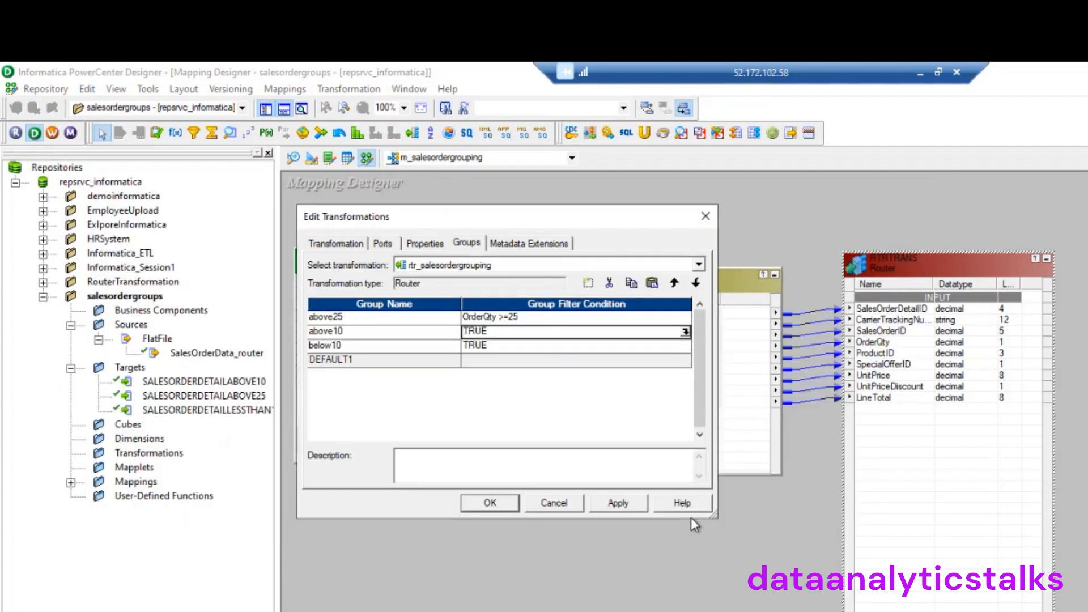
click(686, 332)
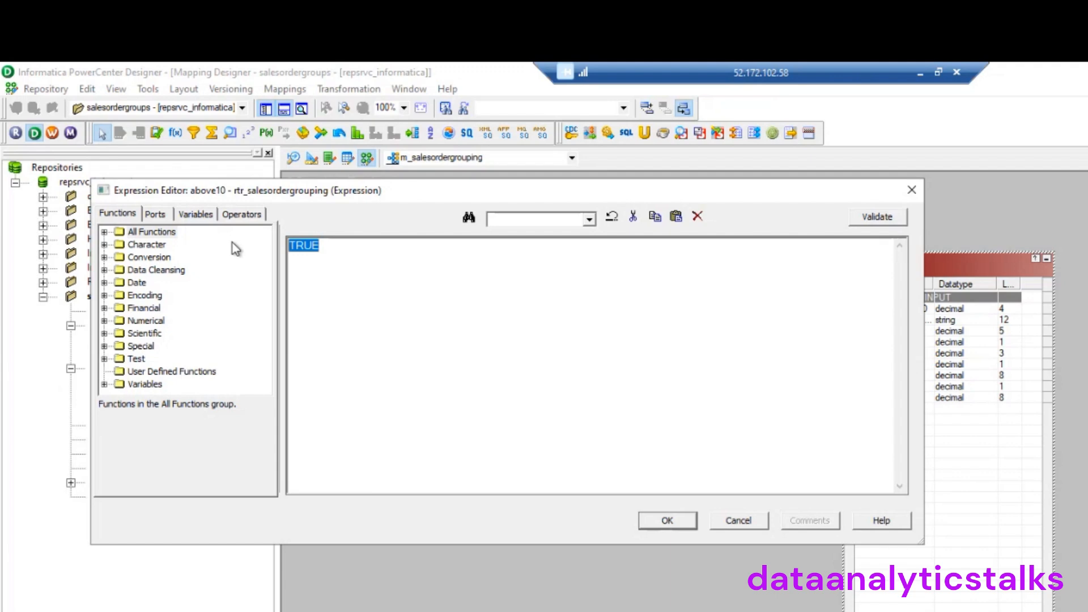
key(Delete)
click(155, 214)
double_click(170, 283)
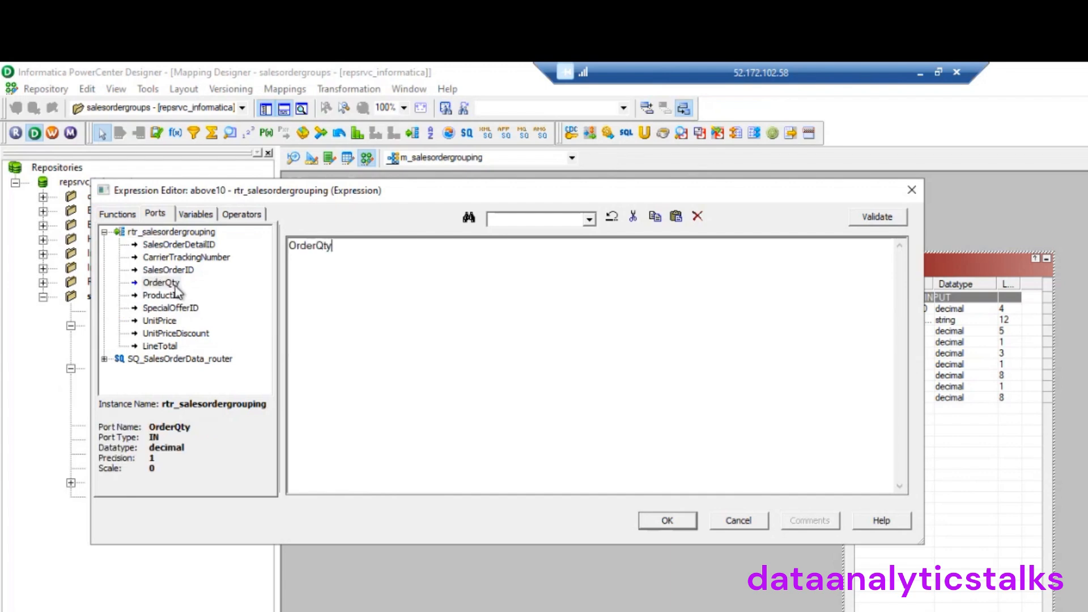
Complete the above10 condition as OrderQty > 10 and OrderQty < 25, validate, and accept it
text(> 10 and)
double_click(161, 282)
text(< 24)
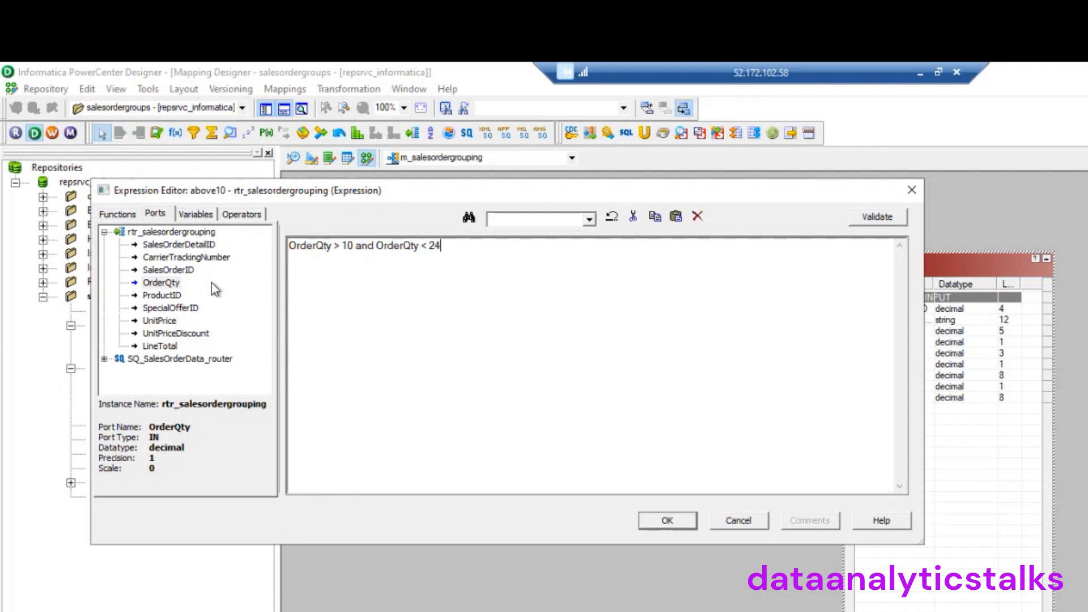
key(BackSpace)
text(5)
click(877, 218)
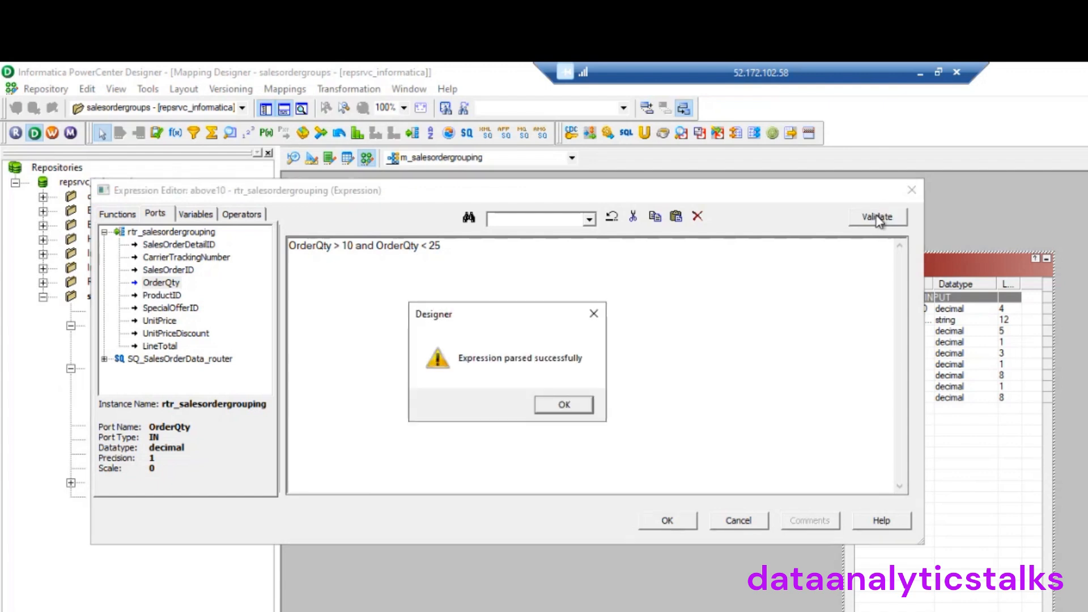
click(567, 406)
click(675, 519)
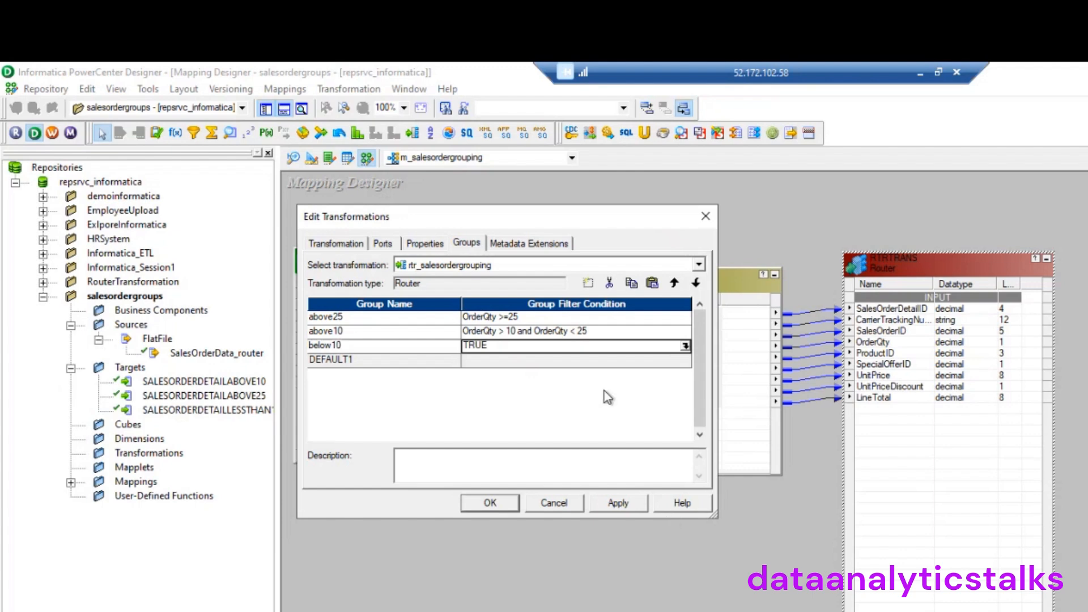
Replace below10's TRUE with OrderQty < 10 and look over the available operators
click(686, 346)
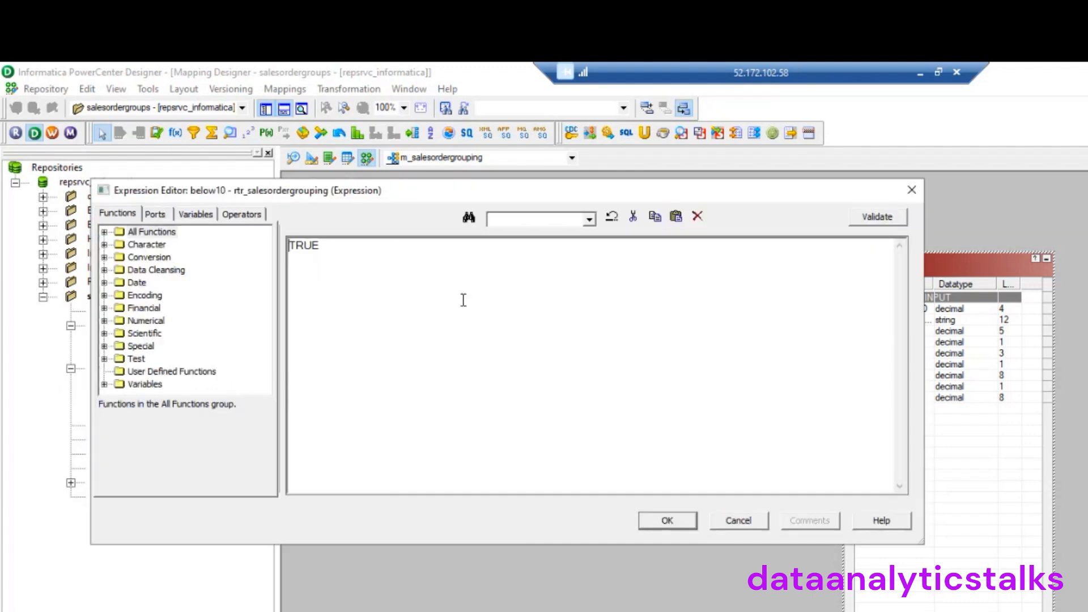
drag(320, 248, 259, 239)
key(Delete)
click(154, 214)
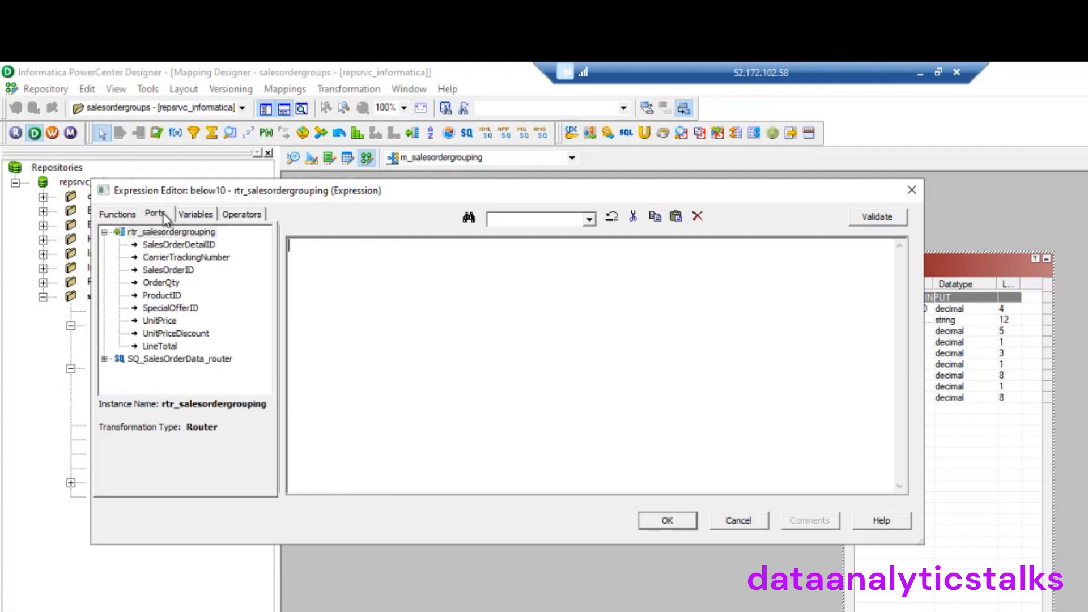
double_click(162, 283)
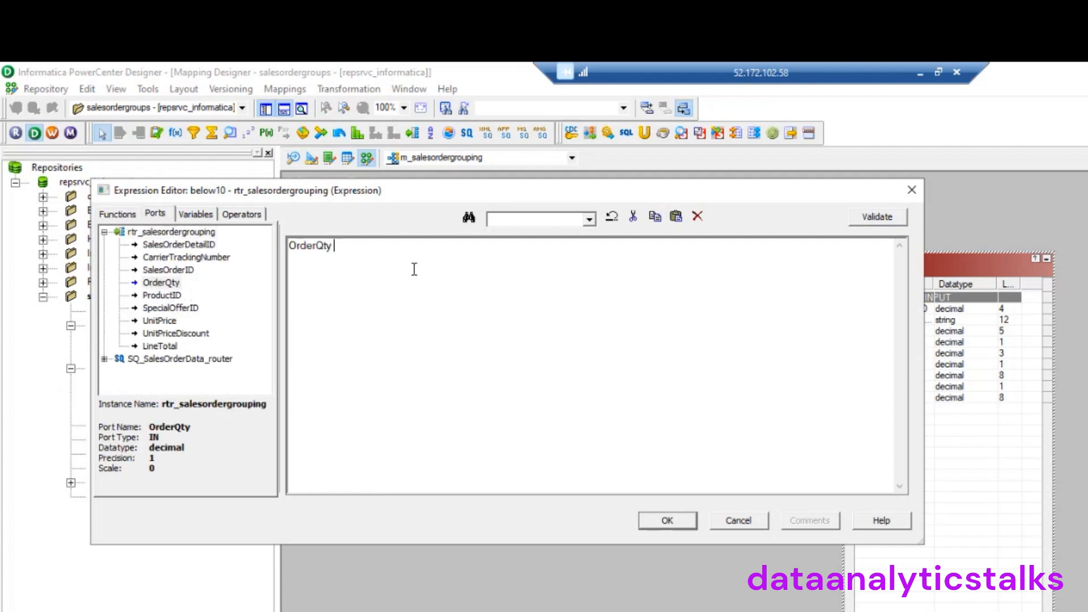
text(< 10)
click(250, 215)
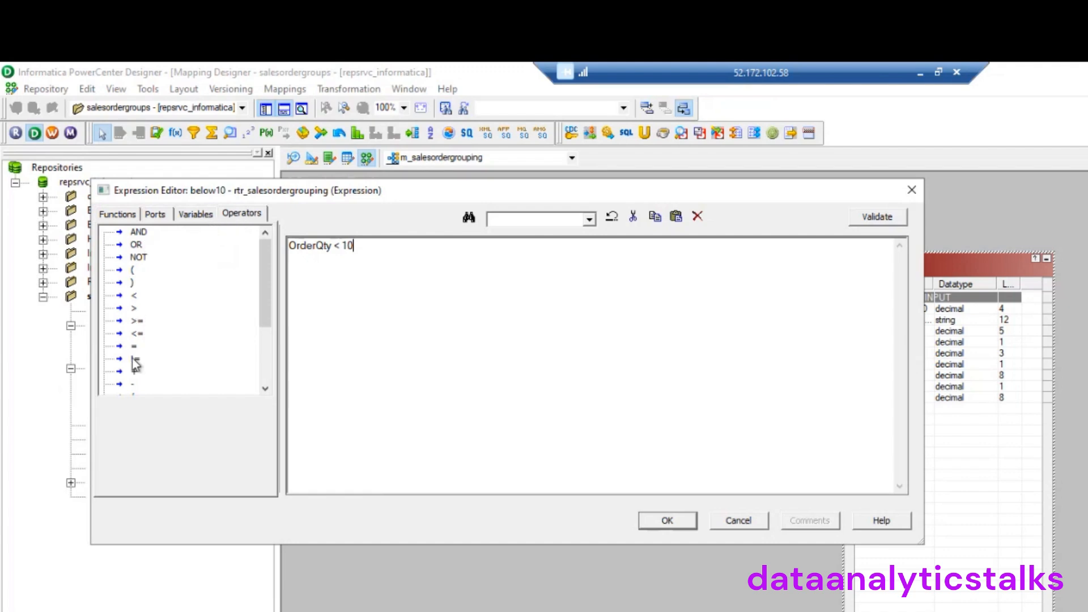
scroll(156, 316, down, 3)
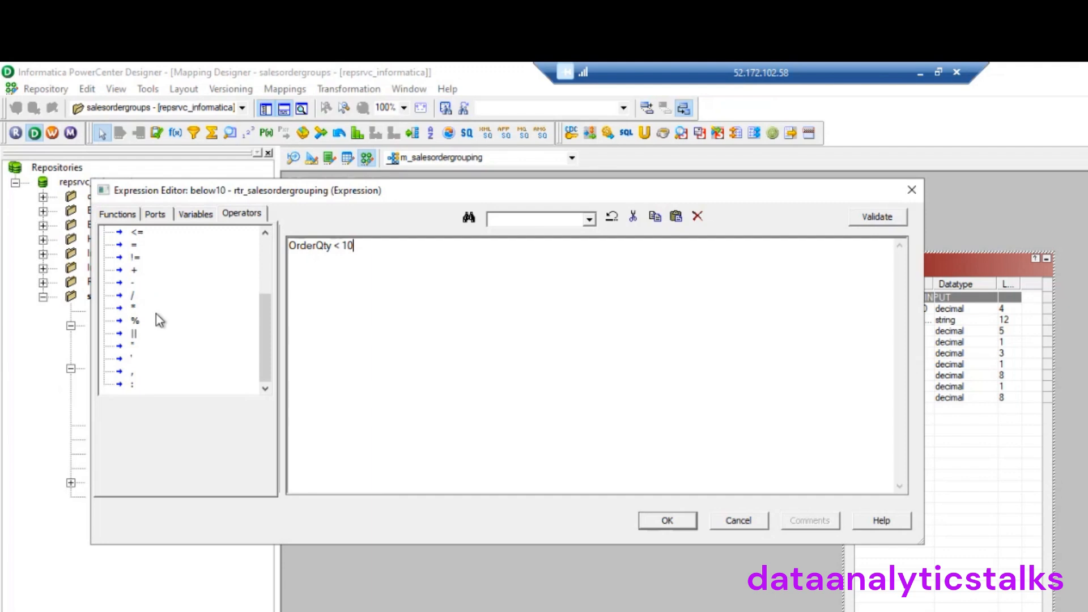
scroll(156, 315, up, 3)
Browse the variables, ports, and the All, Conversion and Date function categories
click(198, 215)
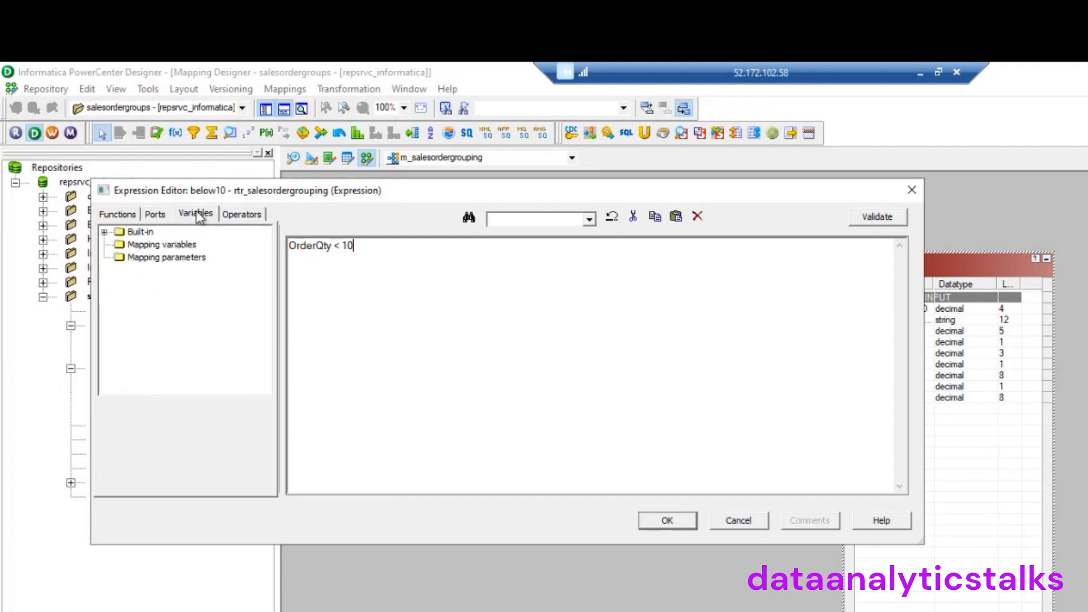
click(159, 217)
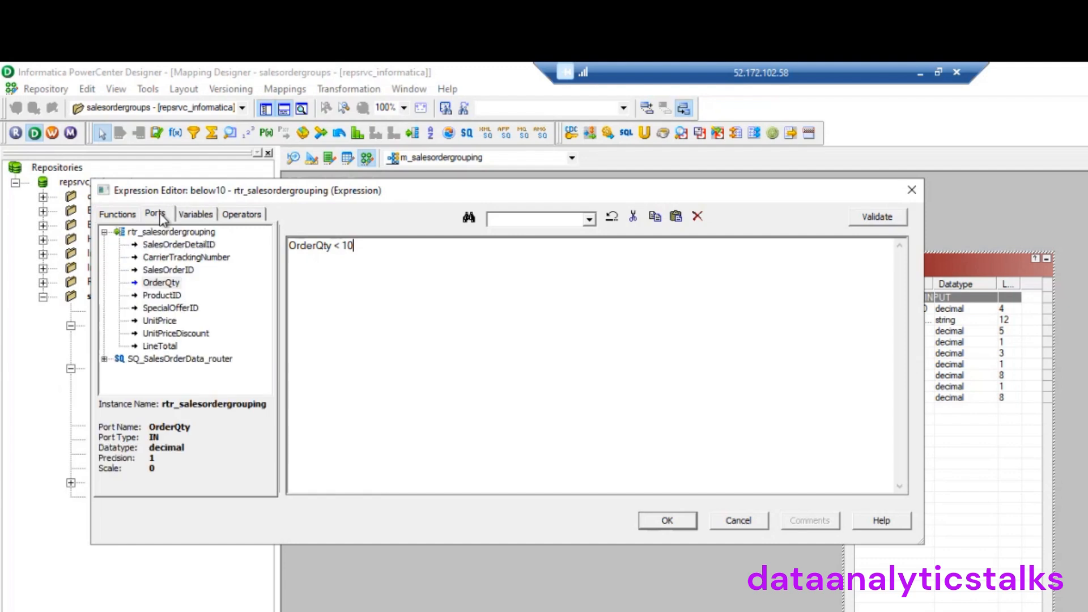
click(120, 212)
click(104, 232)
click(104, 231)
click(104, 257)
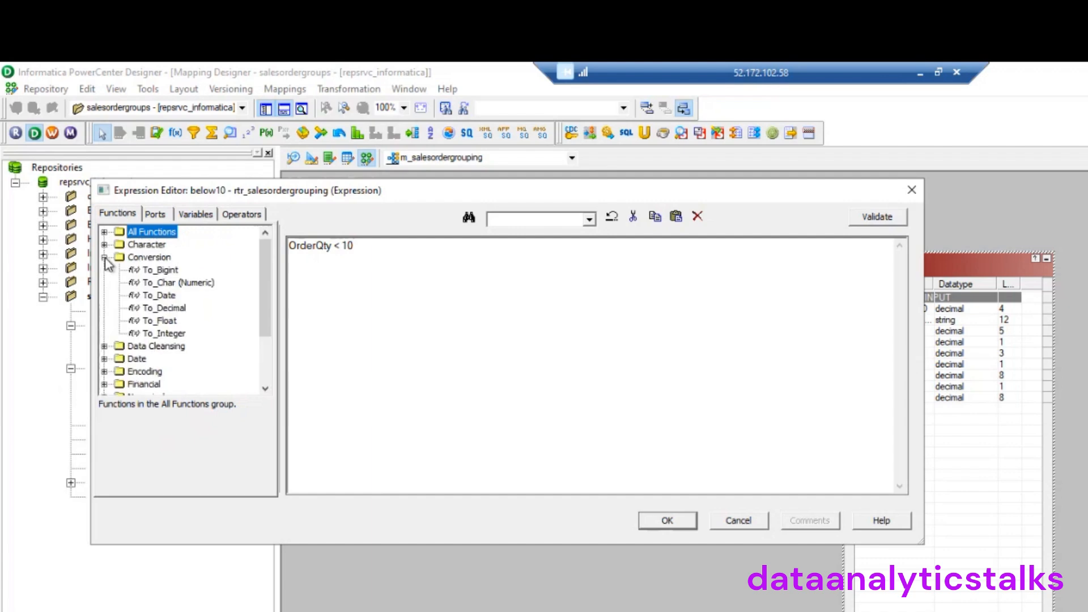
click(104, 257)
click(104, 282)
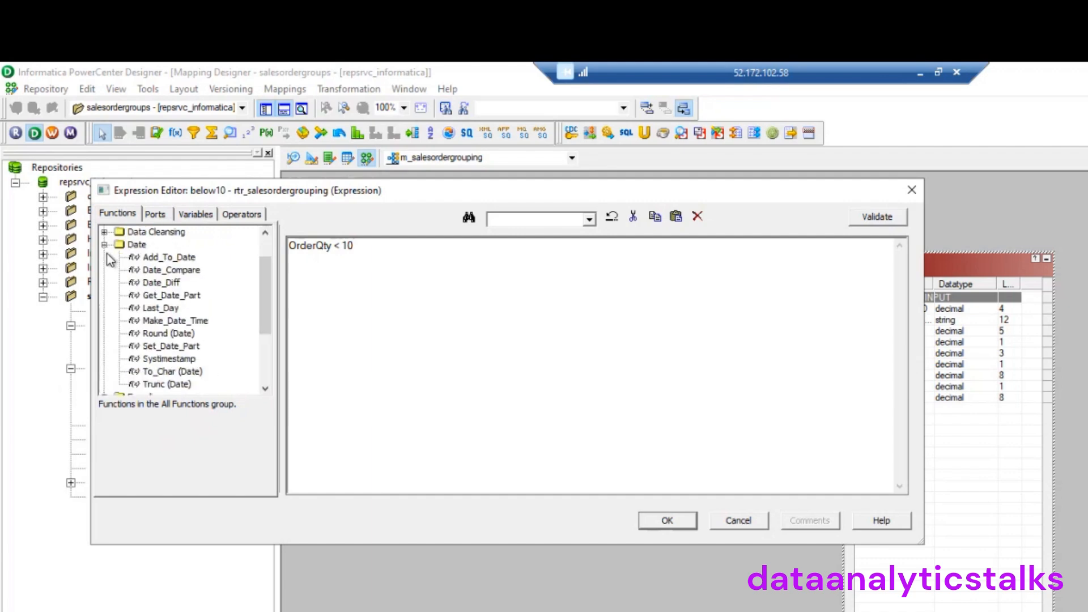
click(104, 244)
Browse the Encoding, Financial, Numerical, Scientific, Special and Variables function categories
click(104, 295)
click(105, 295)
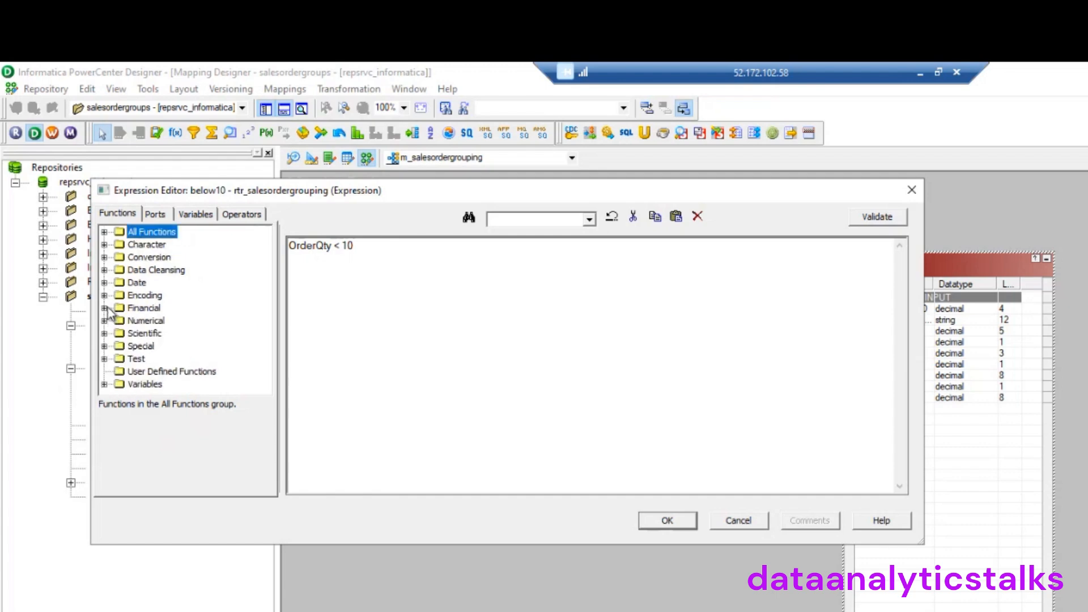
click(105, 308)
click(105, 307)
click(104, 320)
click(104, 231)
click(104, 333)
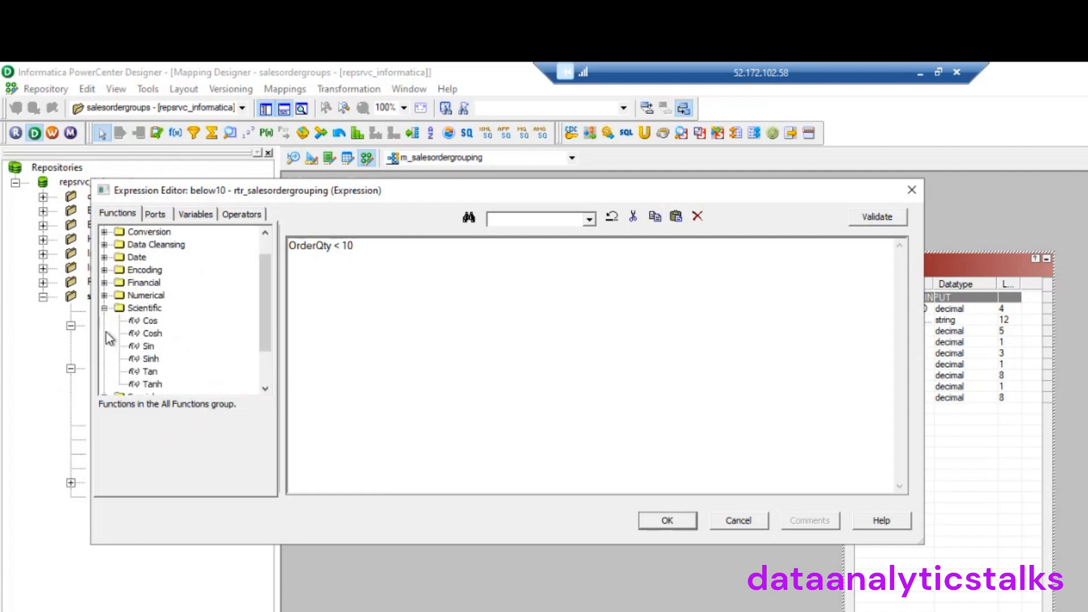
click(105, 307)
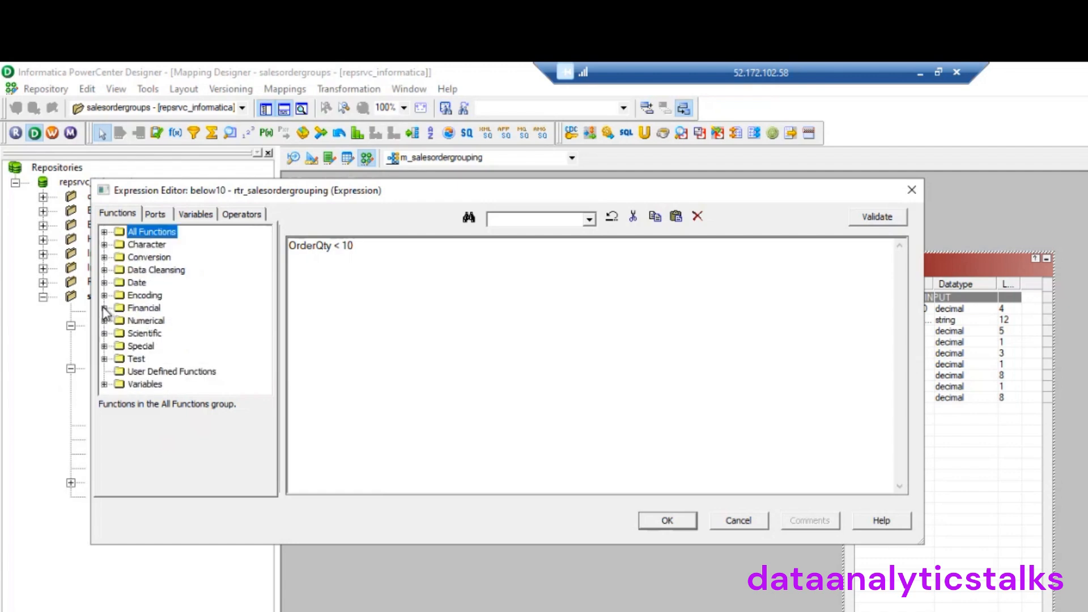
click(104, 345)
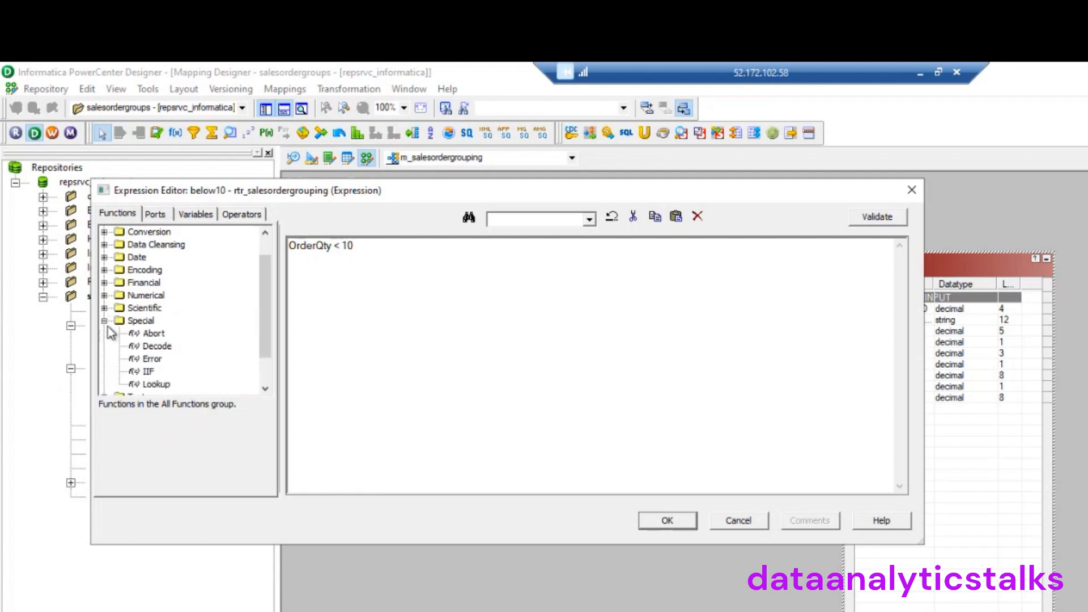
click(104, 320)
click(104, 384)
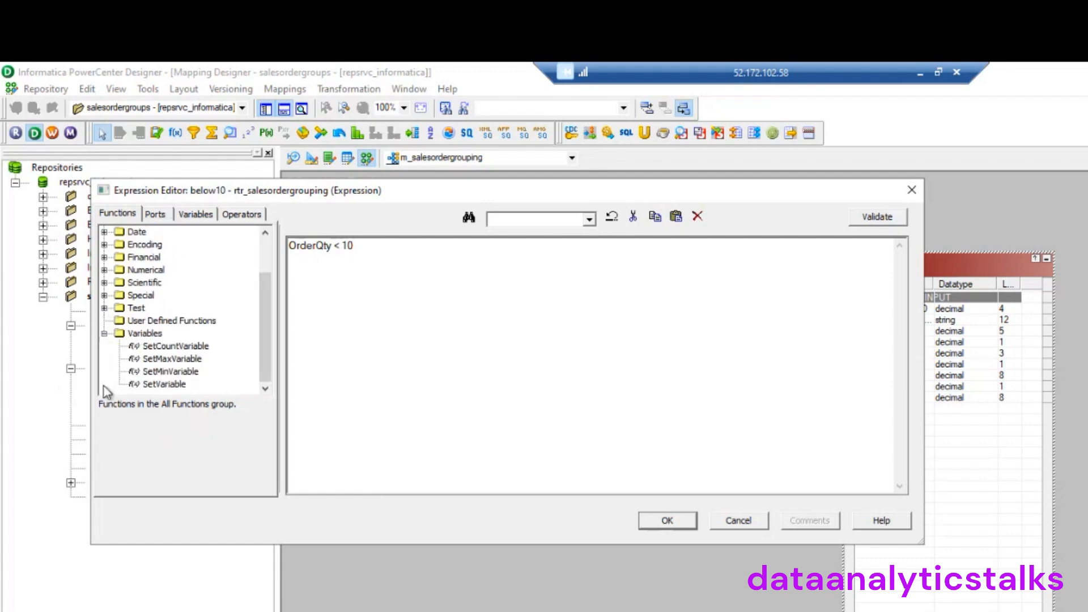
click(105, 334)
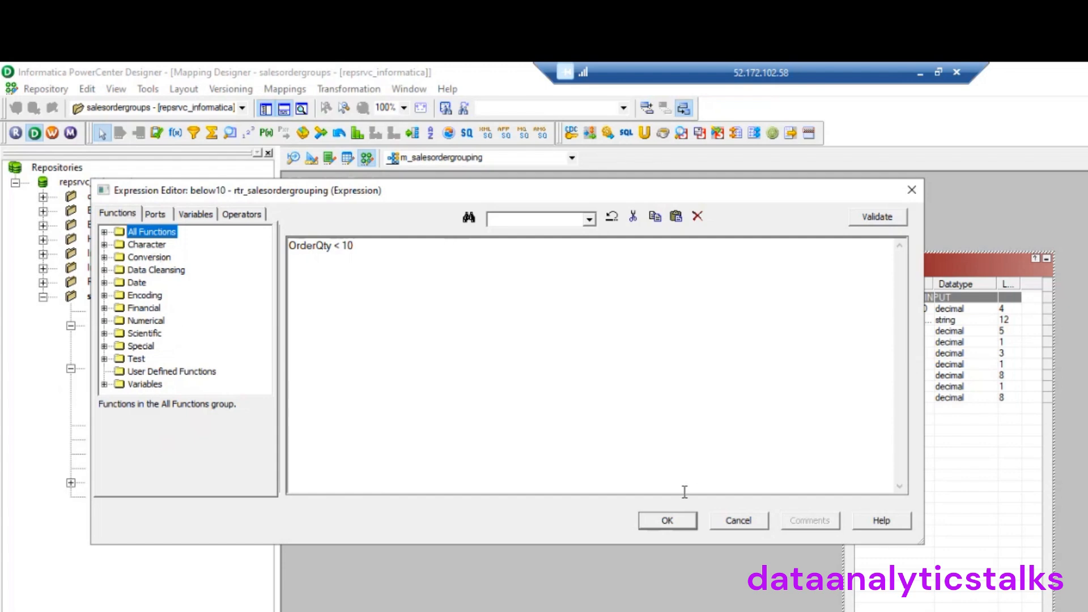
Validate the below10 OrderQty < 10 condition and accept it into the group list
click(879, 218)
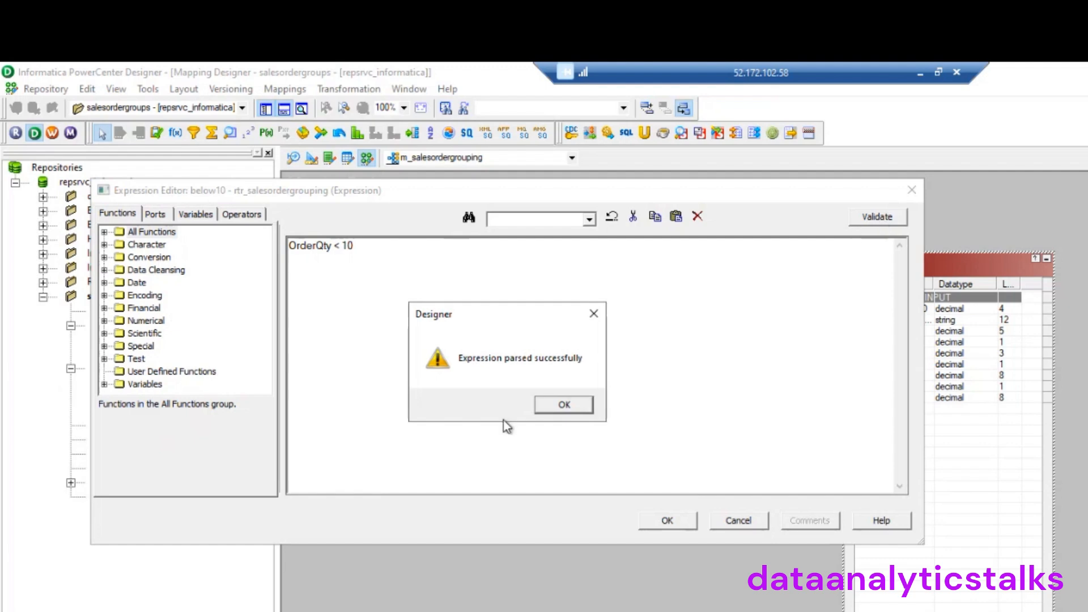
click(545, 404)
click(667, 520)
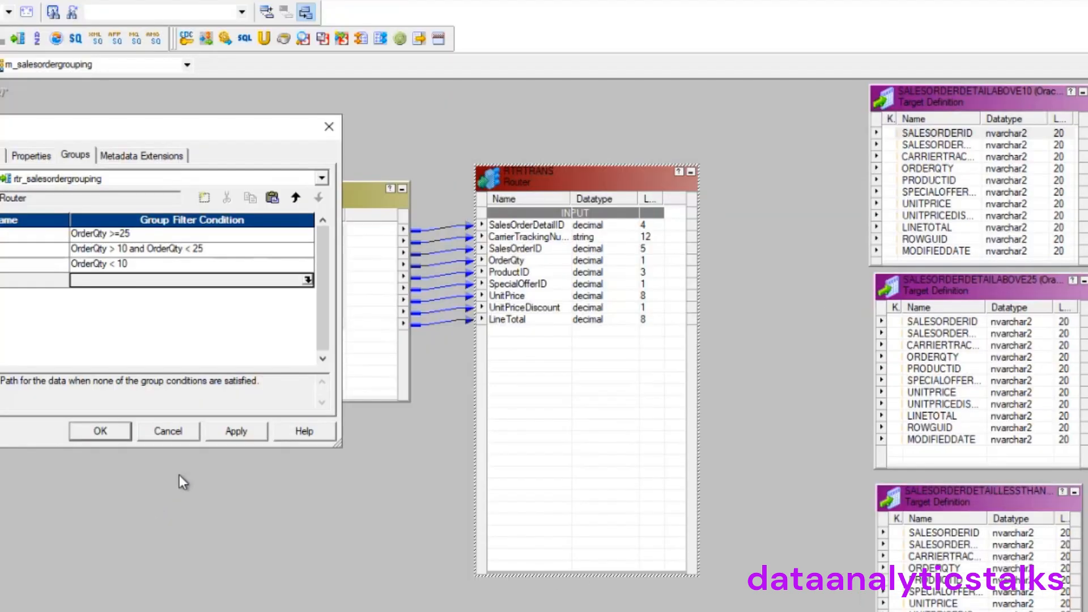
Apply the router's group changes and review its new above25, above10 and below10 ports
click(623, 503)
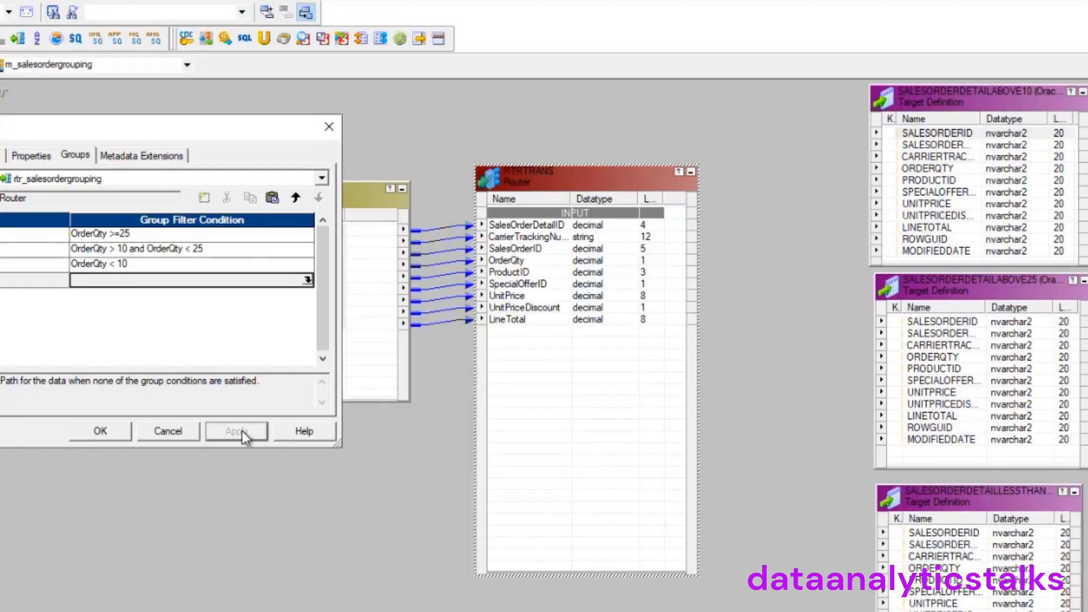
click(101, 430)
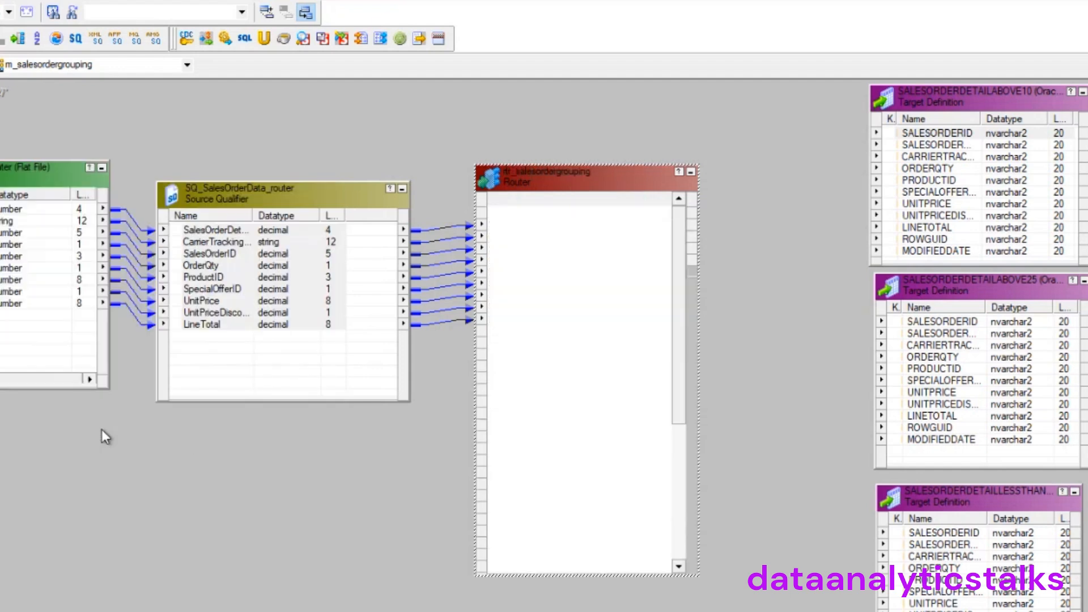
drag(677, 391, 668, 335)
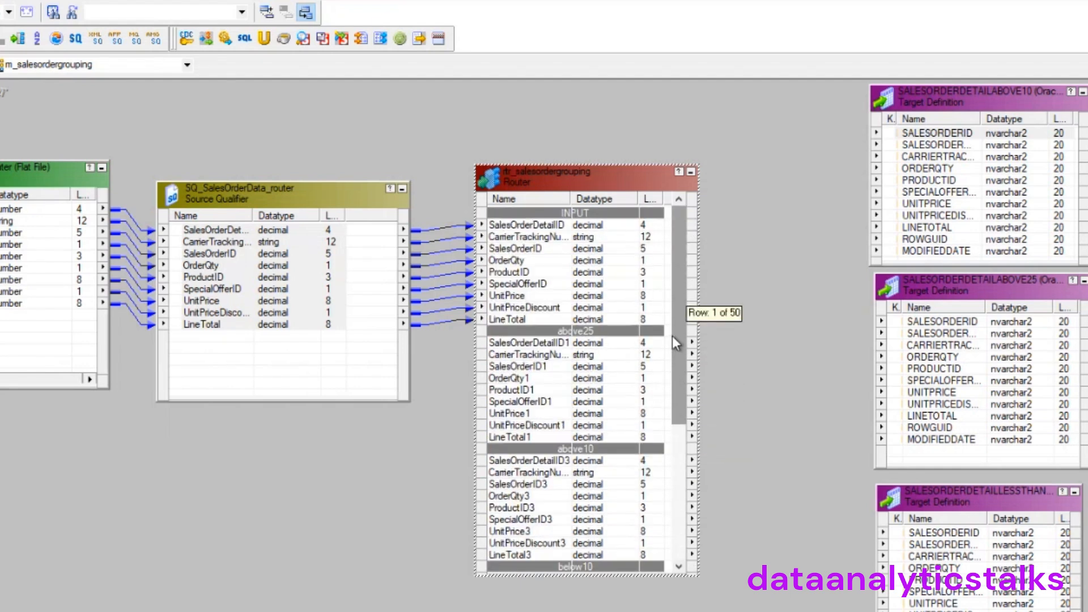
drag(678, 395, 669, 337)
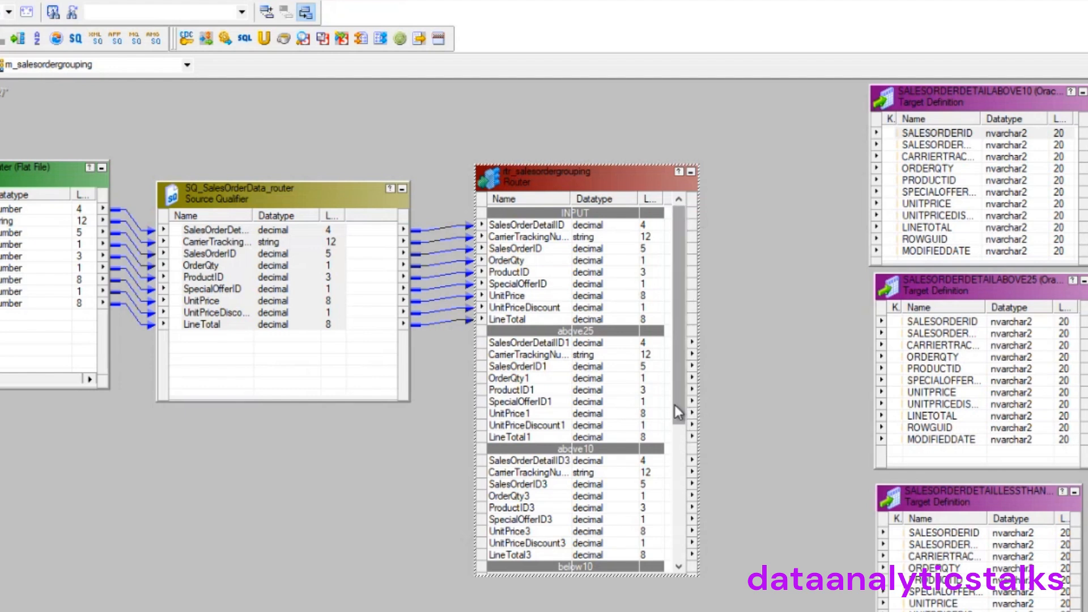
scroll(626, 433, down, 4)
scroll(623, 430, up, 4)
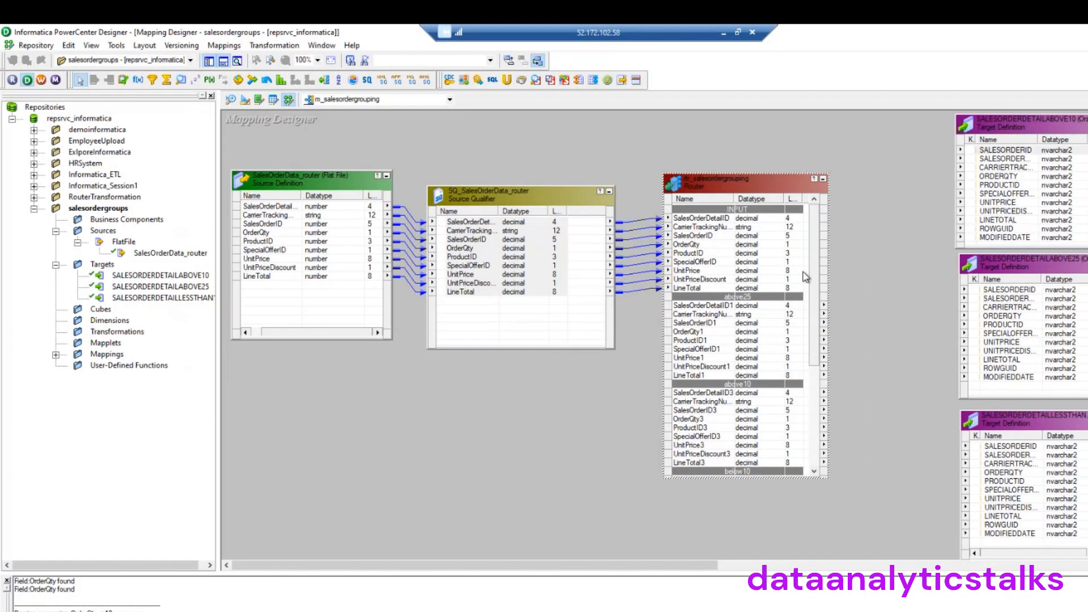
Link the router's nine below10 ports to the SALESORDERDETAILLESSTHAN10 target columns
drag(815, 272, 813, 298)
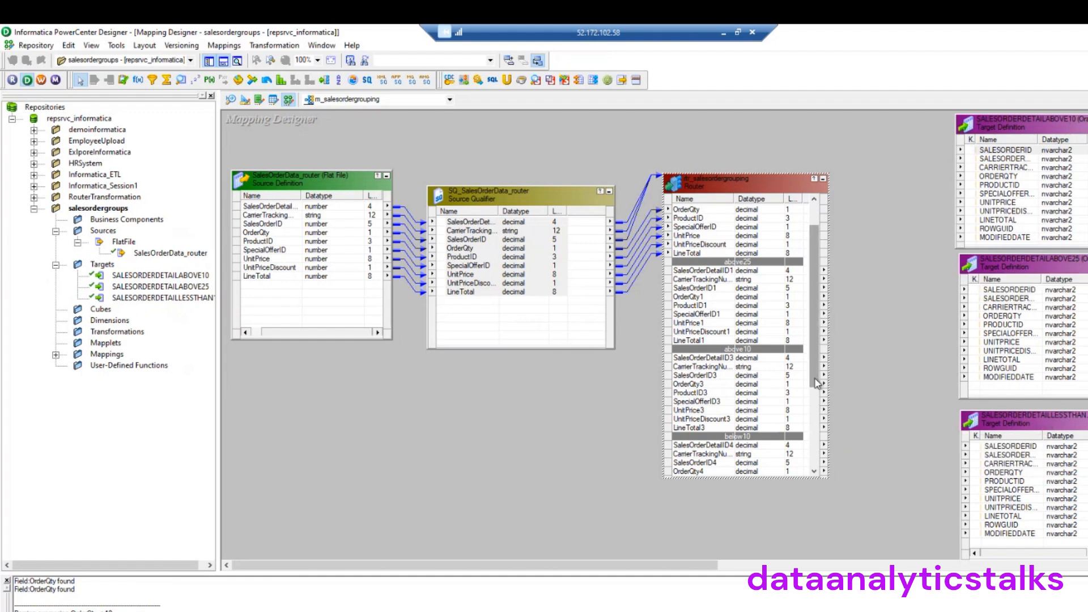
scroll(816, 383, down, 5)
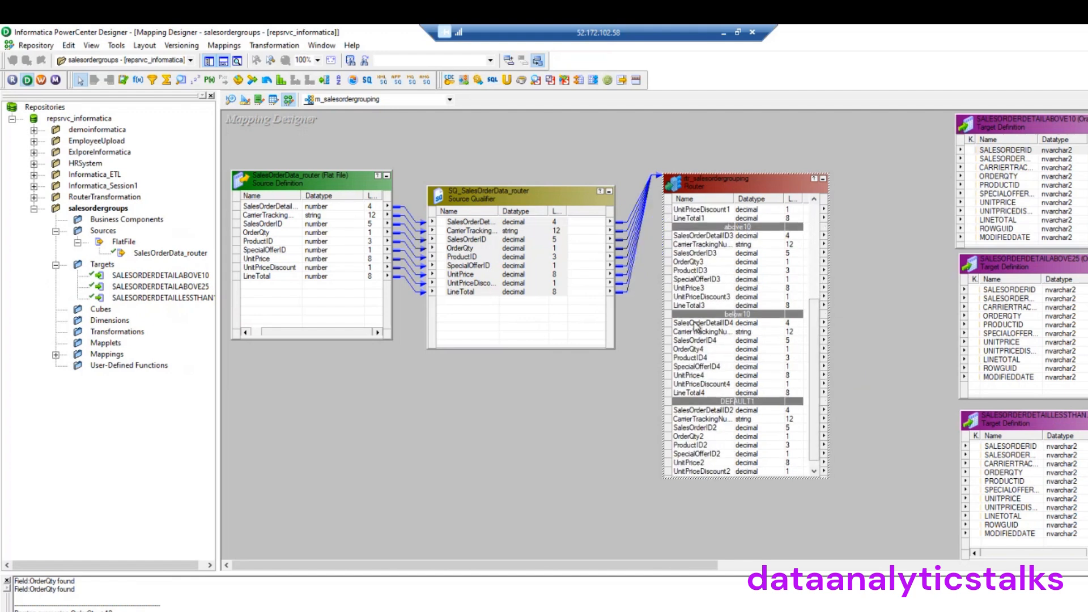
click(697, 327)
shift+click(697, 392)
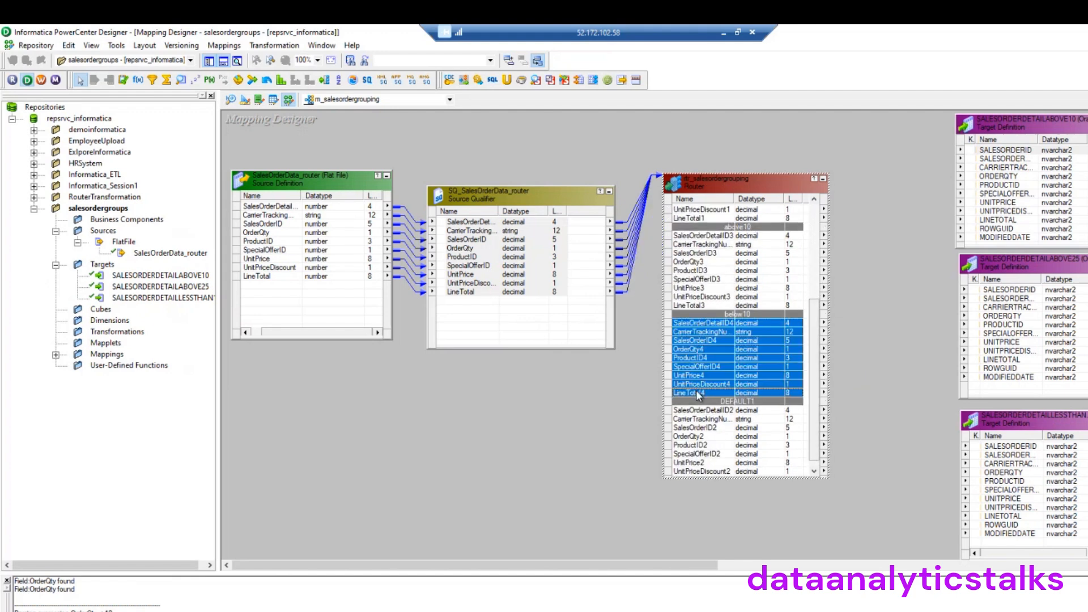
drag(712, 328, 991, 452)
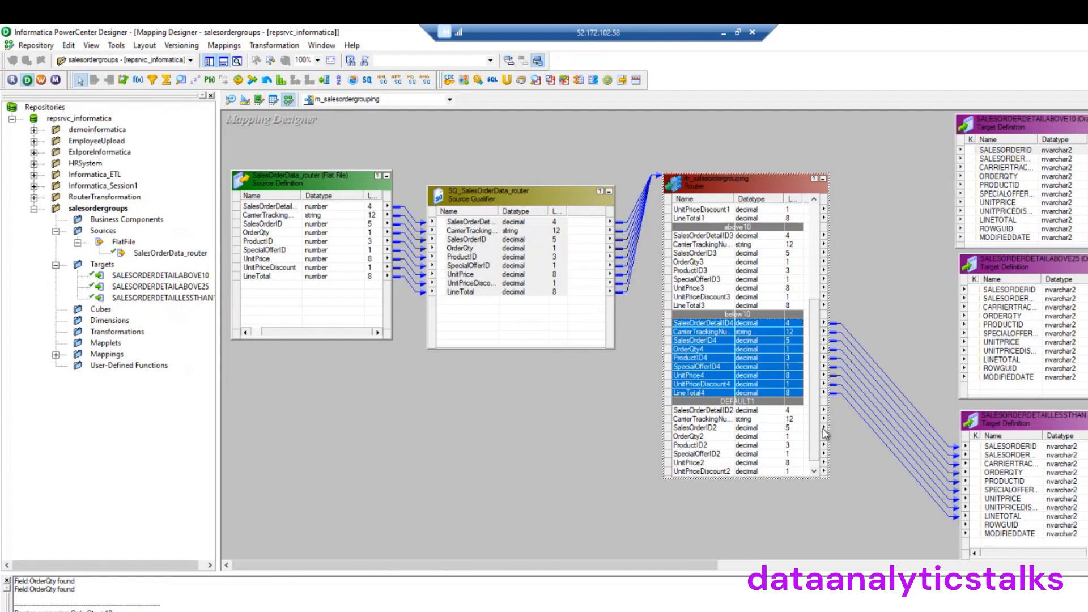
drag(820, 396, 824, 336)
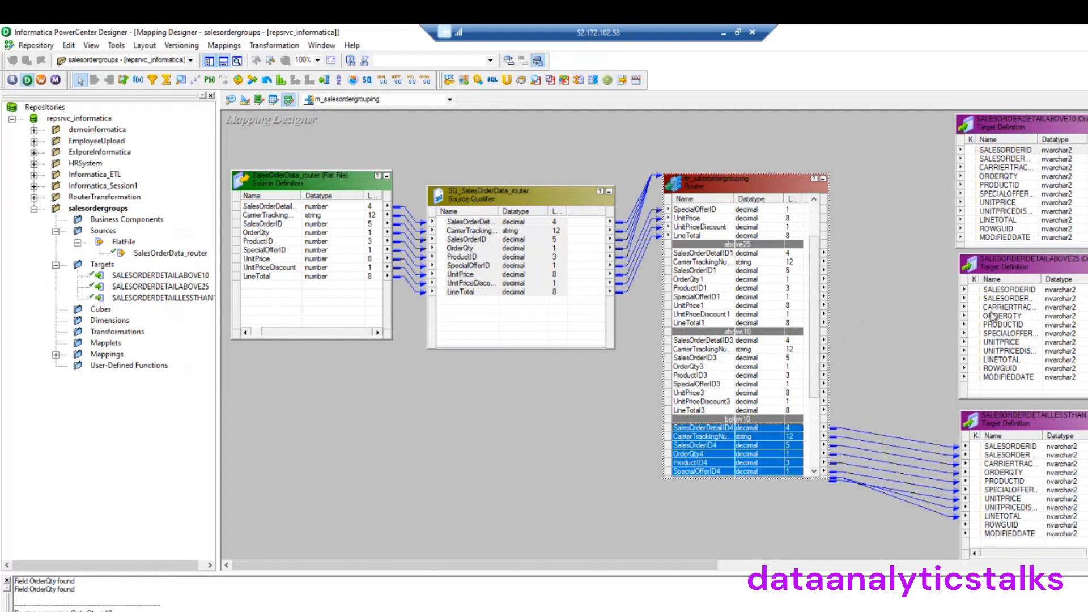
Link the router's nine above10 ports to the SALESORDERDETAILABOVE10 target columns
click(715, 341)
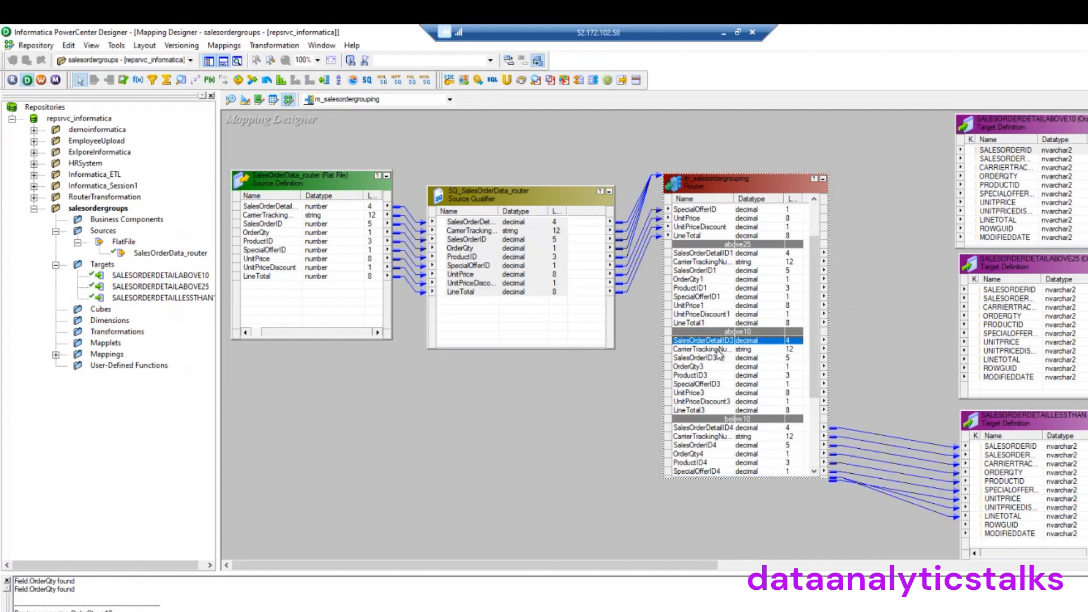
shift+click(709, 409)
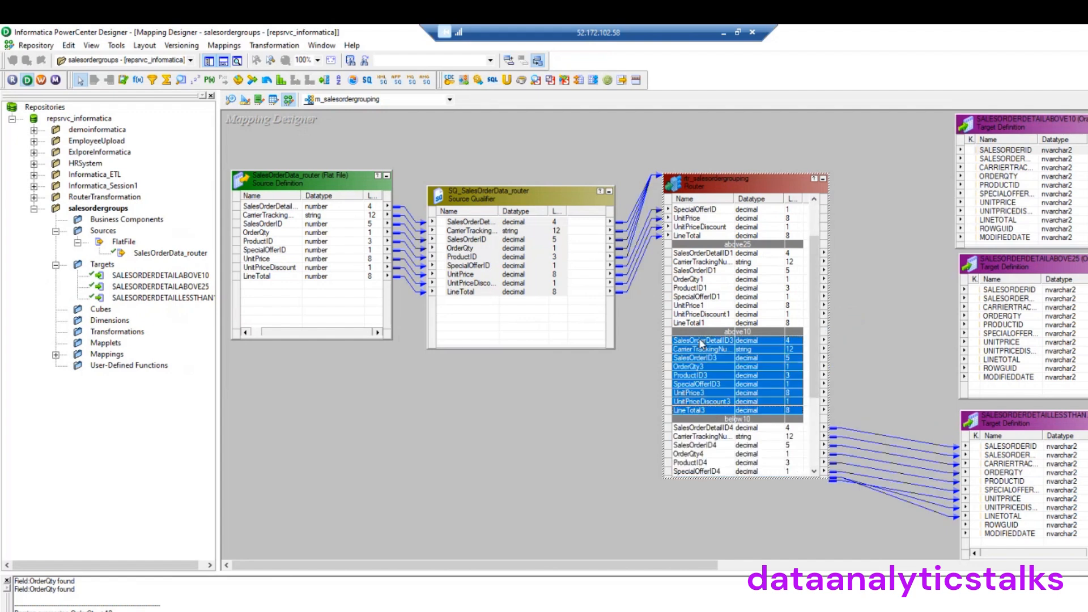
drag(701, 340, 984, 153)
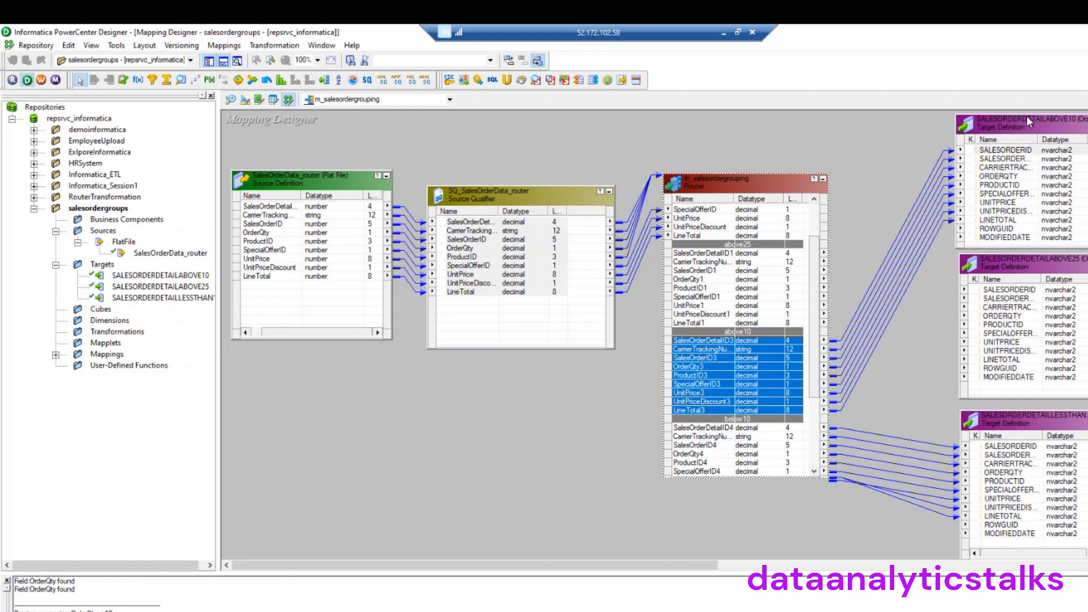
Link the router's nine above25 ports to the SALESORDERDETAILABOVE25 target columns
click(711, 253)
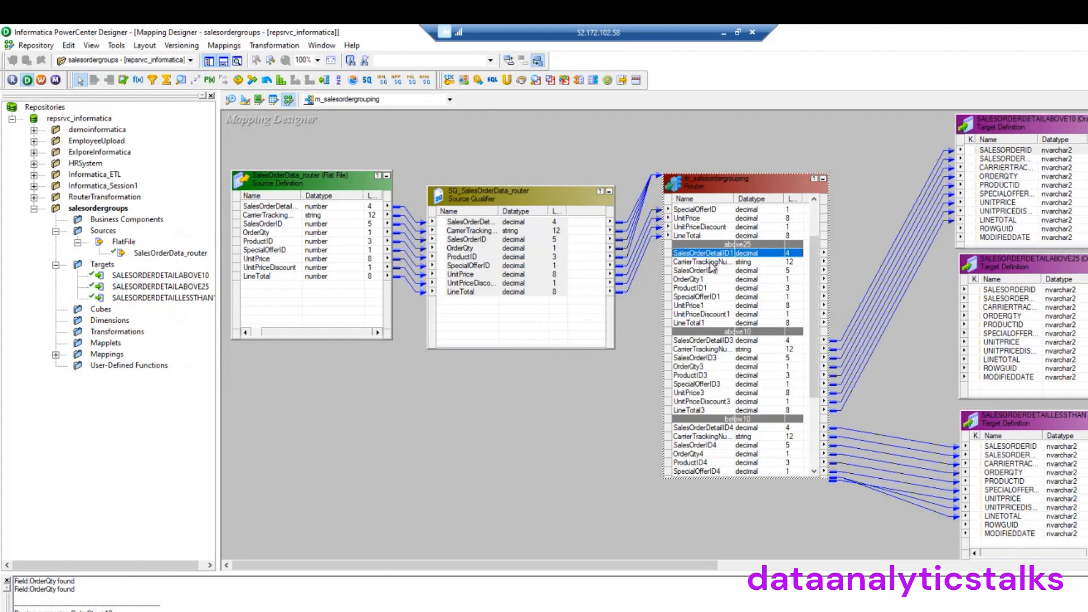
shift+click(699, 322)
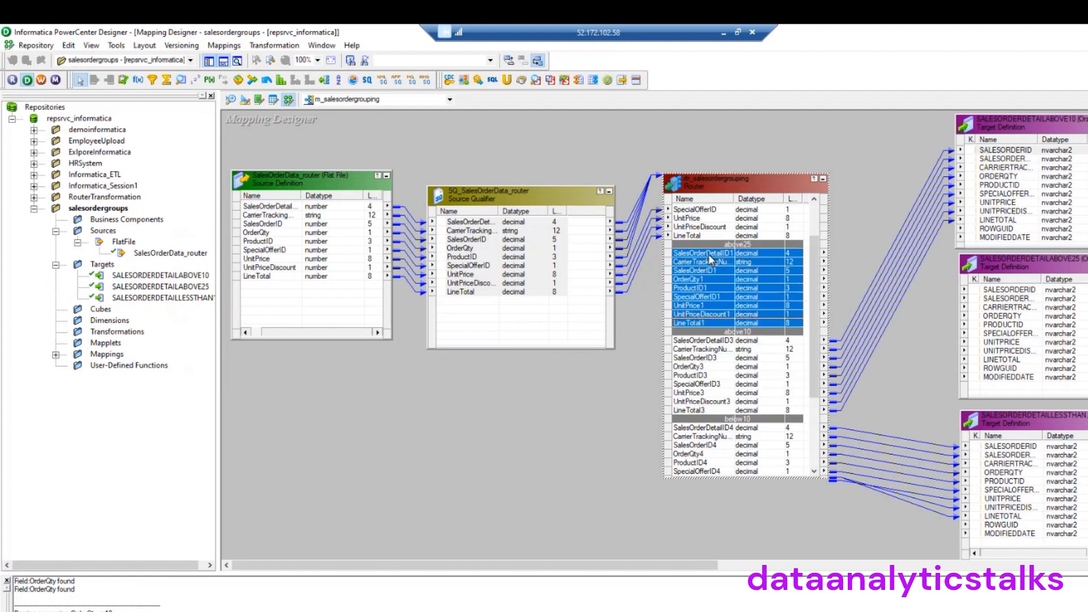
drag(709, 253, 992, 291)
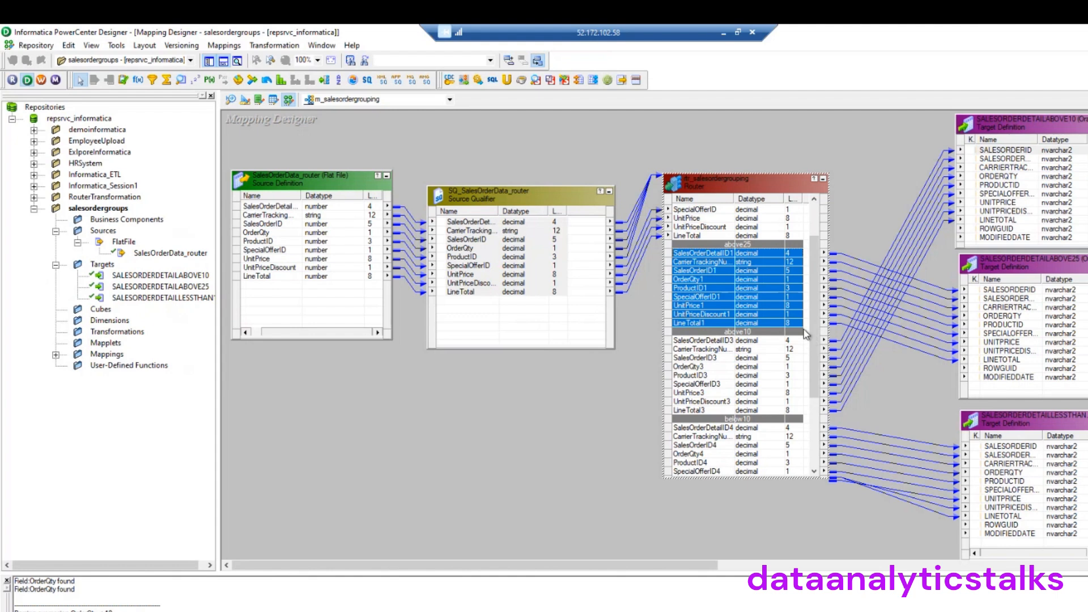
drag(813, 316, 813, 323)
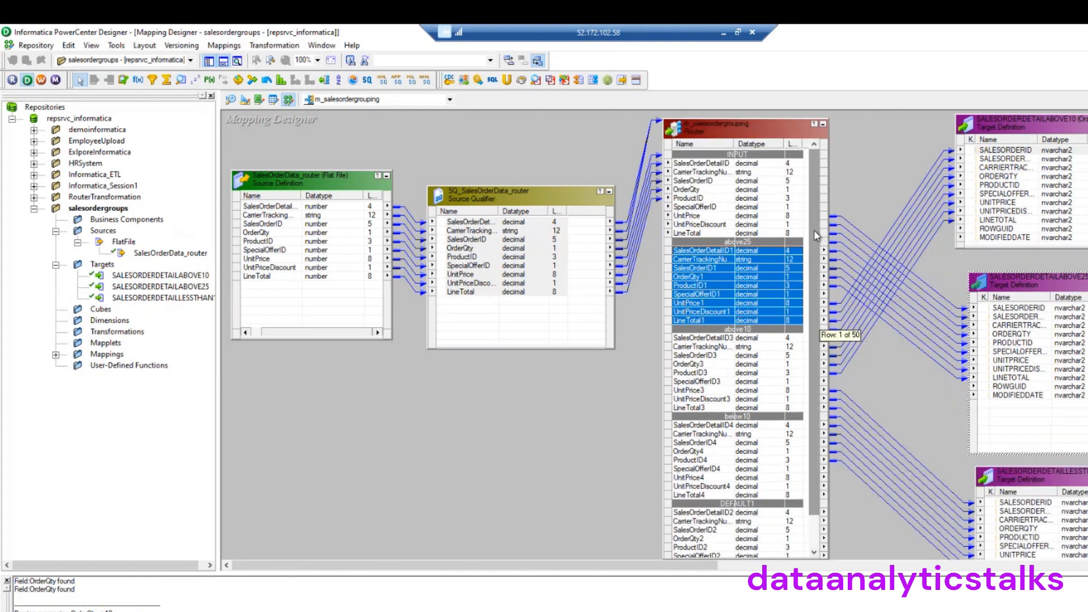
drag(819, 237, 817, 321)
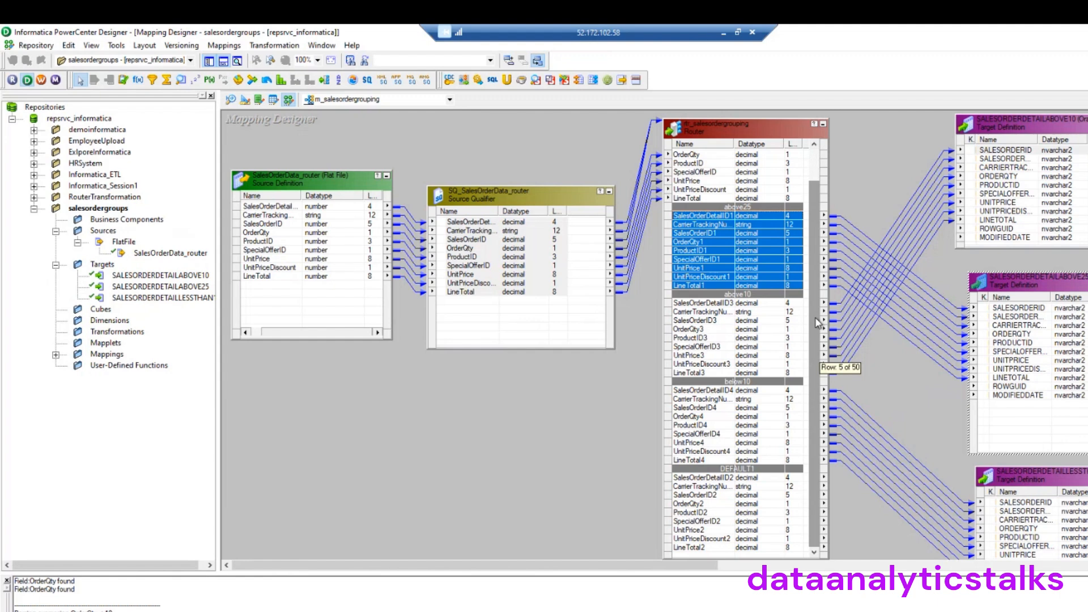
drag(816, 320, 816, 320)
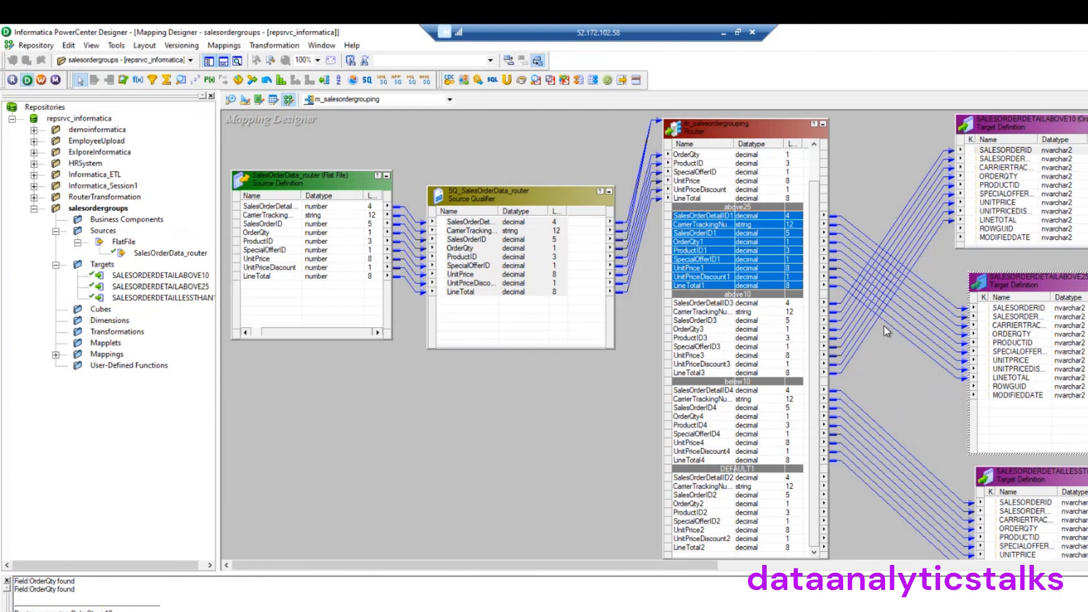
Arrange All objects on the mapping canvas and enlarge the router to show every port group
right_click(390, 396)
click(423, 187)
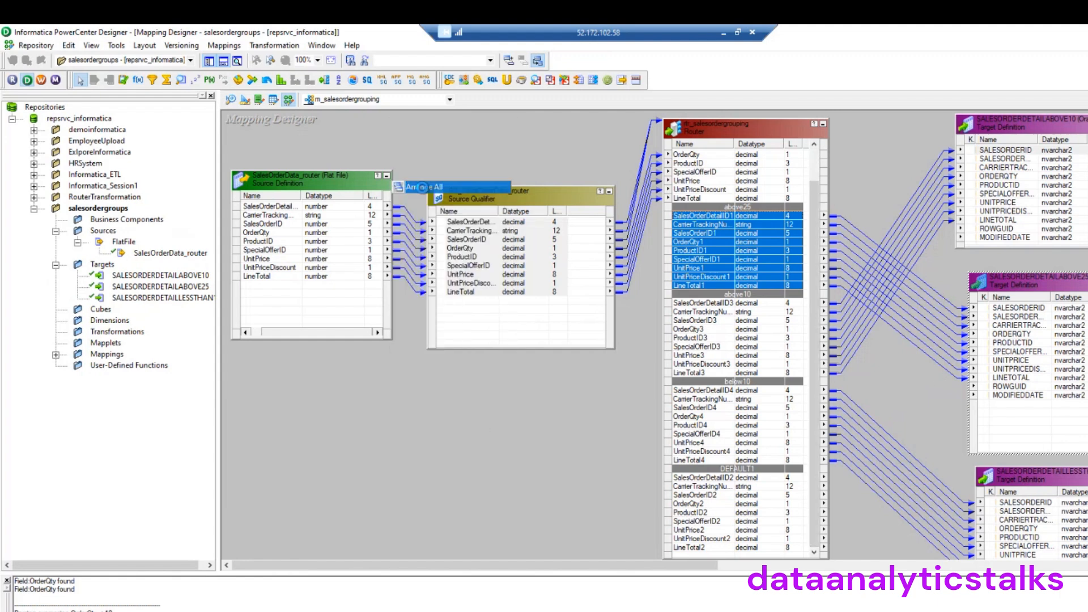
drag(689, 574, 724, 582)
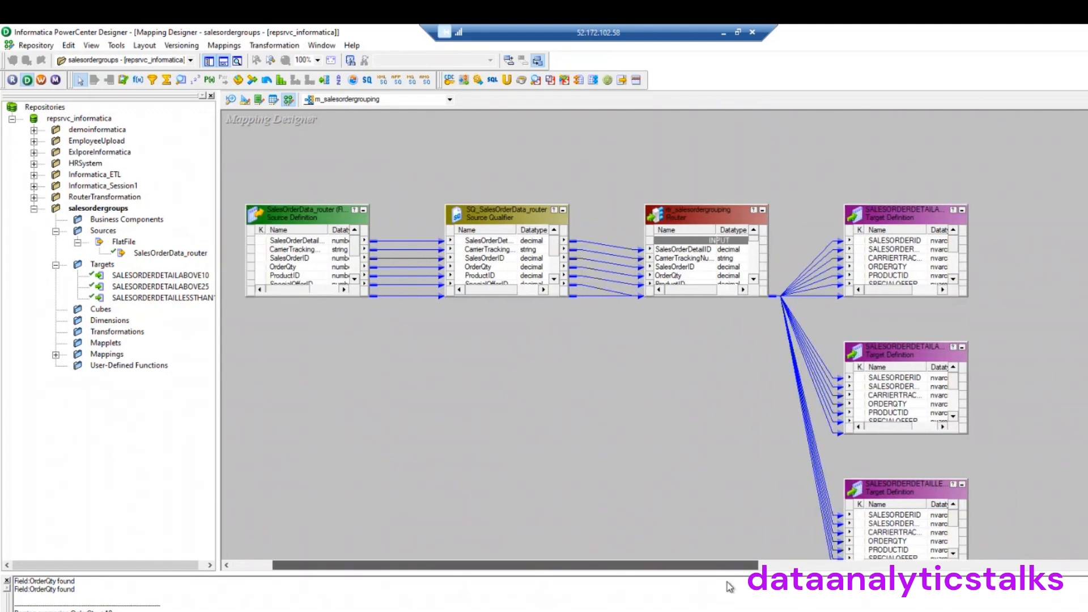
click(727, 297)
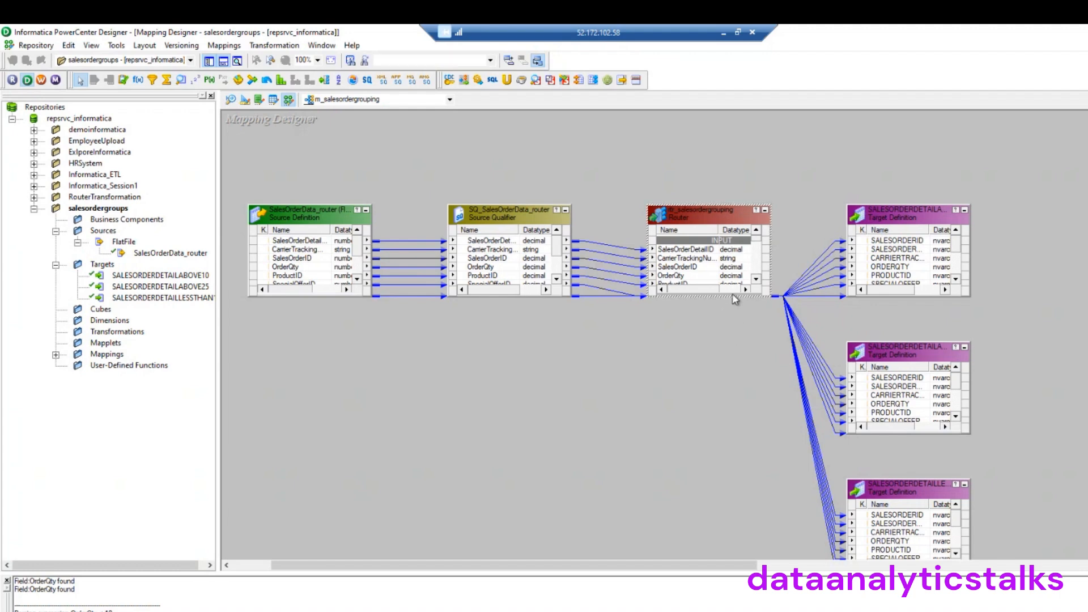
drag(732, 297, 749, 531)
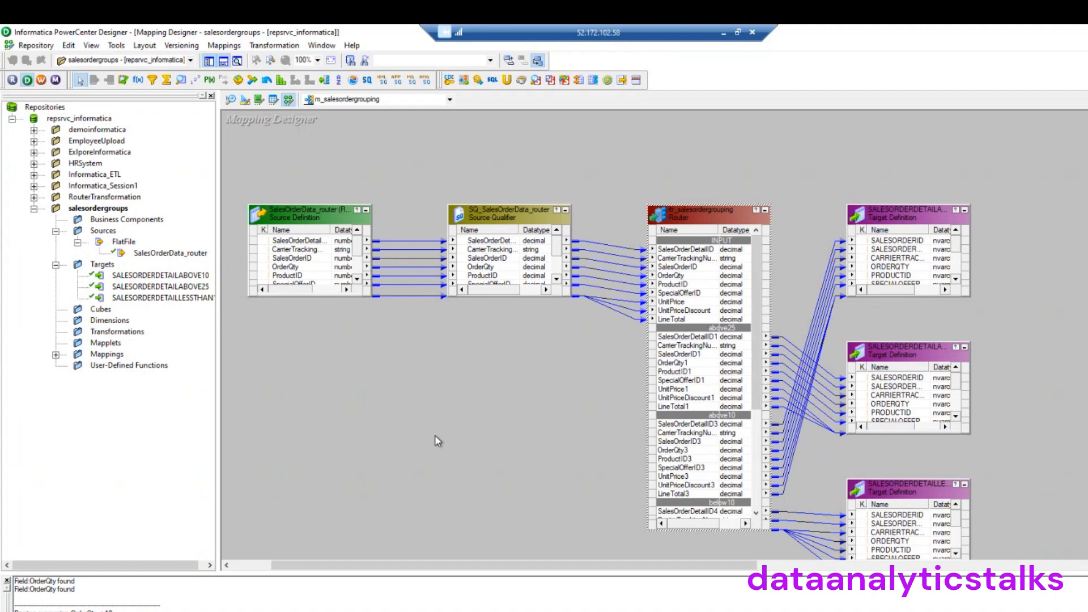
Save the m_salesordergrouping mapping to the repository
click(26, 50)
click(44, 213)
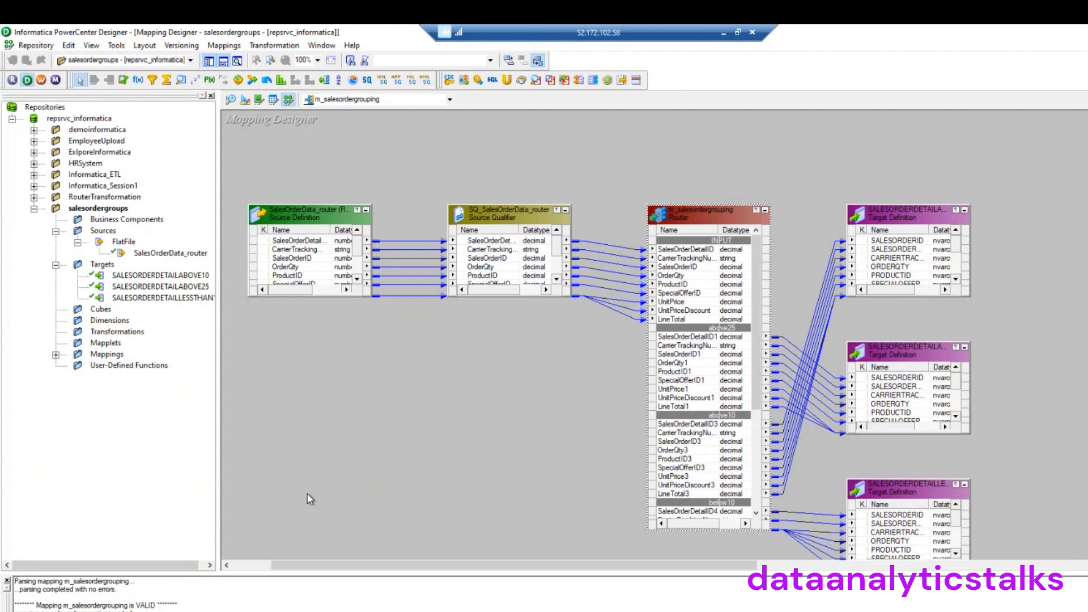
click(40, 79)
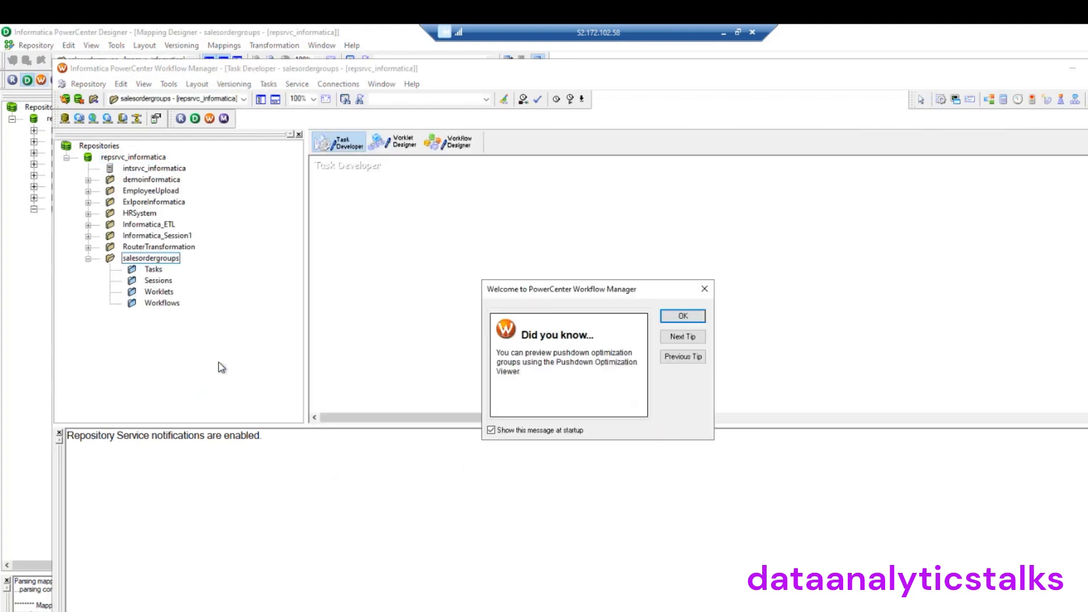
Dismiss the startup tip and go to Task Developer for the salesordergroups folder
click(692, 318)
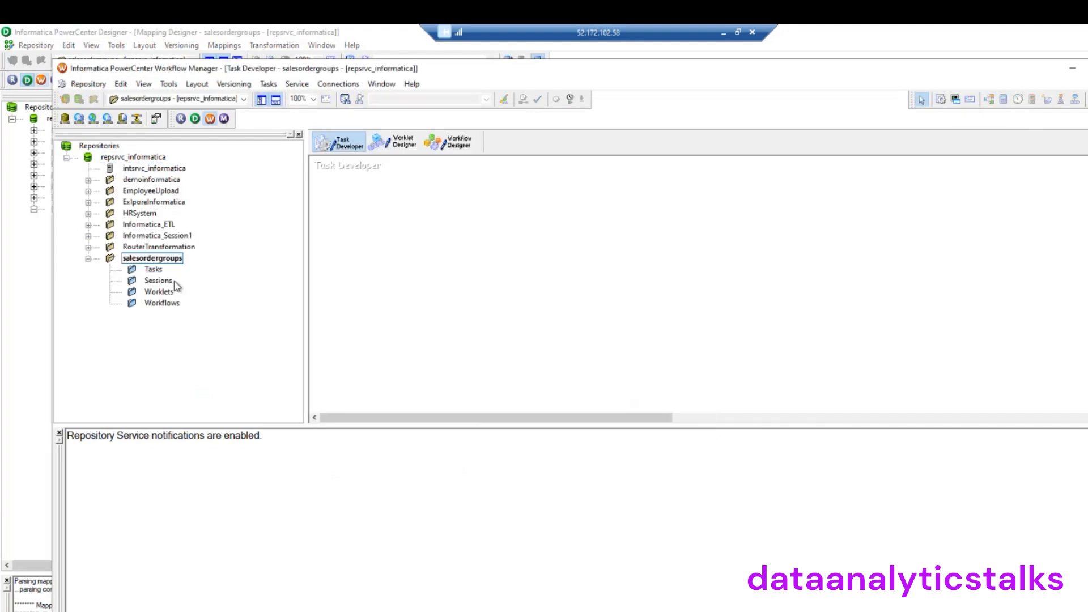
click(161, 305)
click(466, 145)
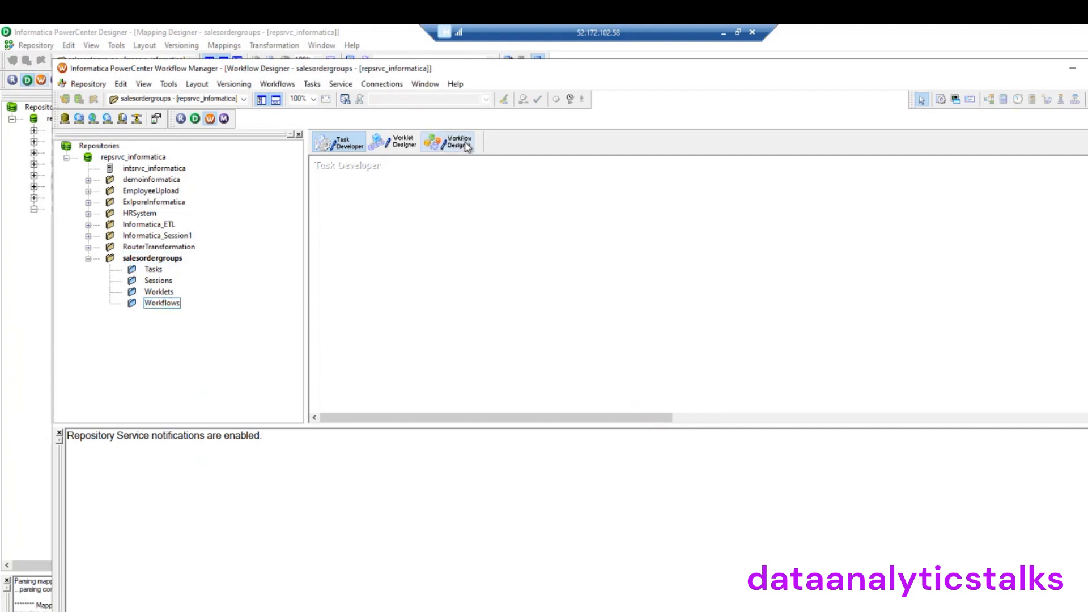
click(312, 84)
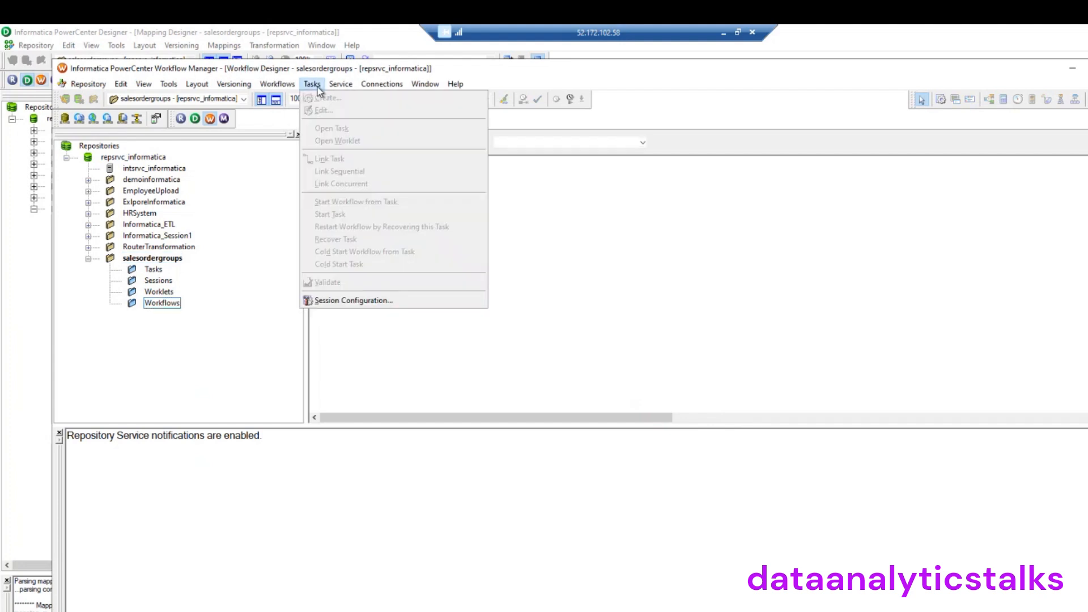
click(608, 281)
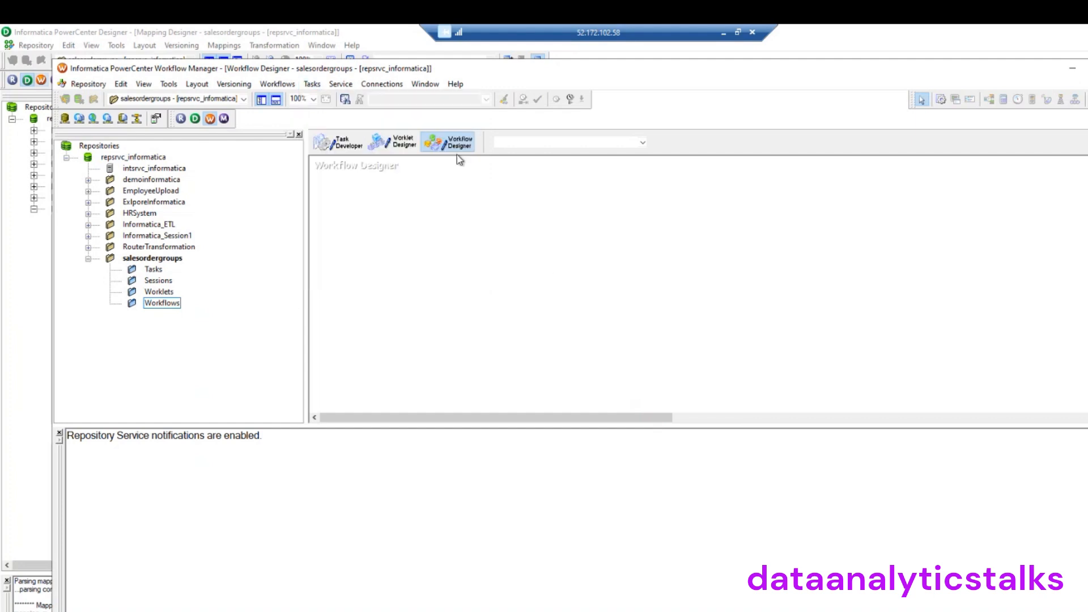
click(312, 84)
click(462, 355)
click(338, 141)
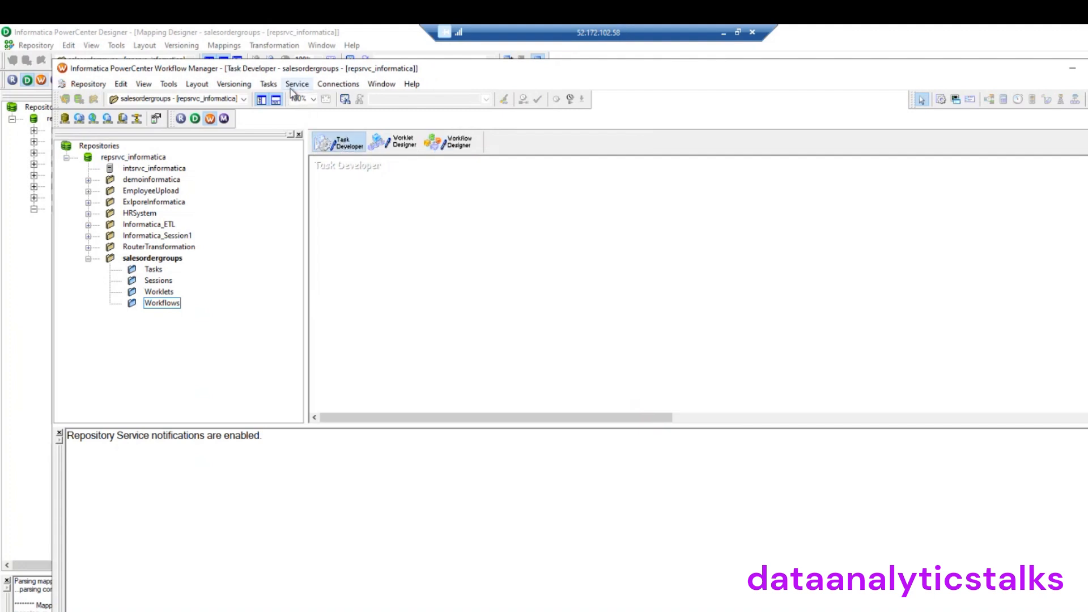
Create session task s_salesordergroupings using the m_salesordergrouping mapping and place it centrally
click(269, 84)
click(281, 97)
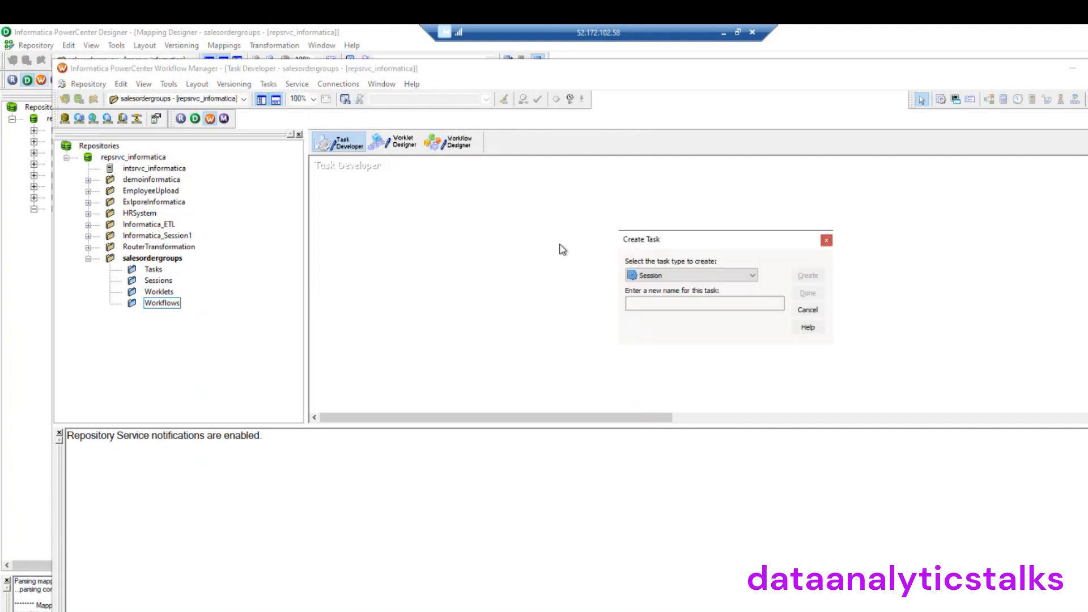
click(725, 302)
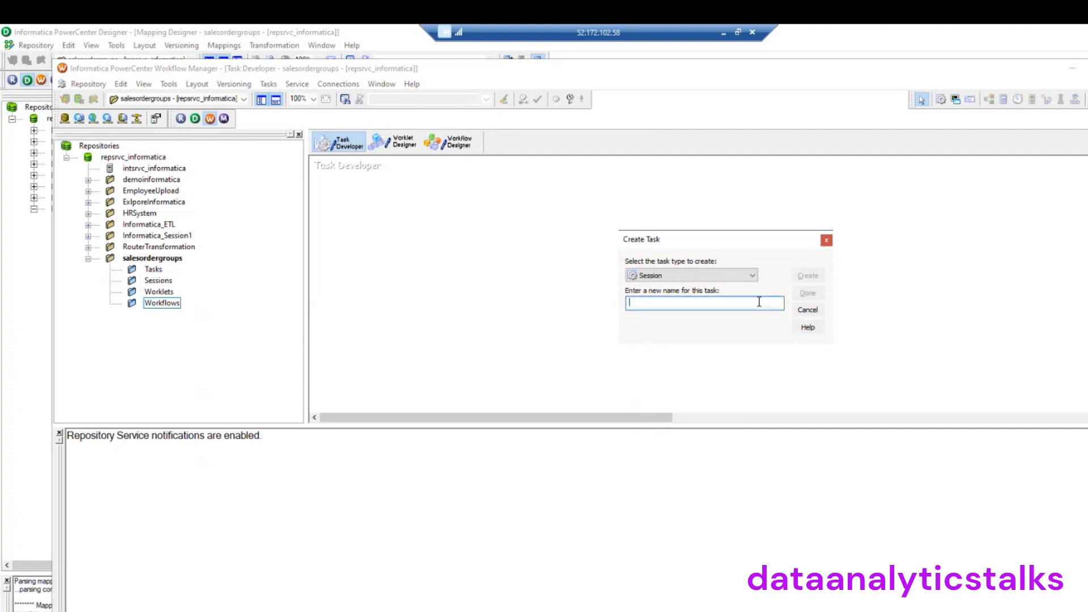
text(s_salesordergroupings)
click(807, 276)
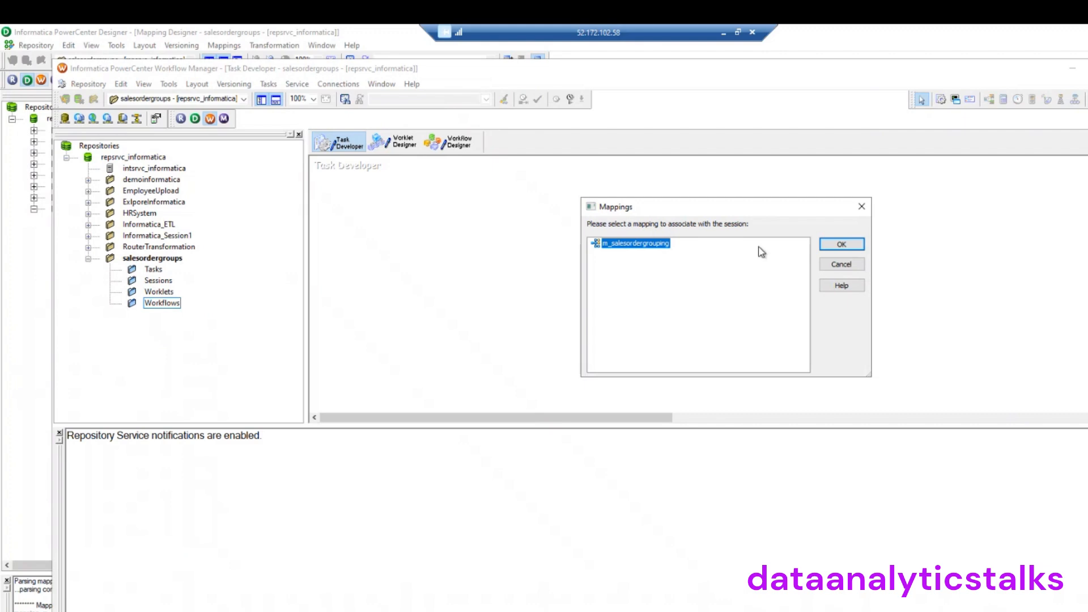
click(842, 244)
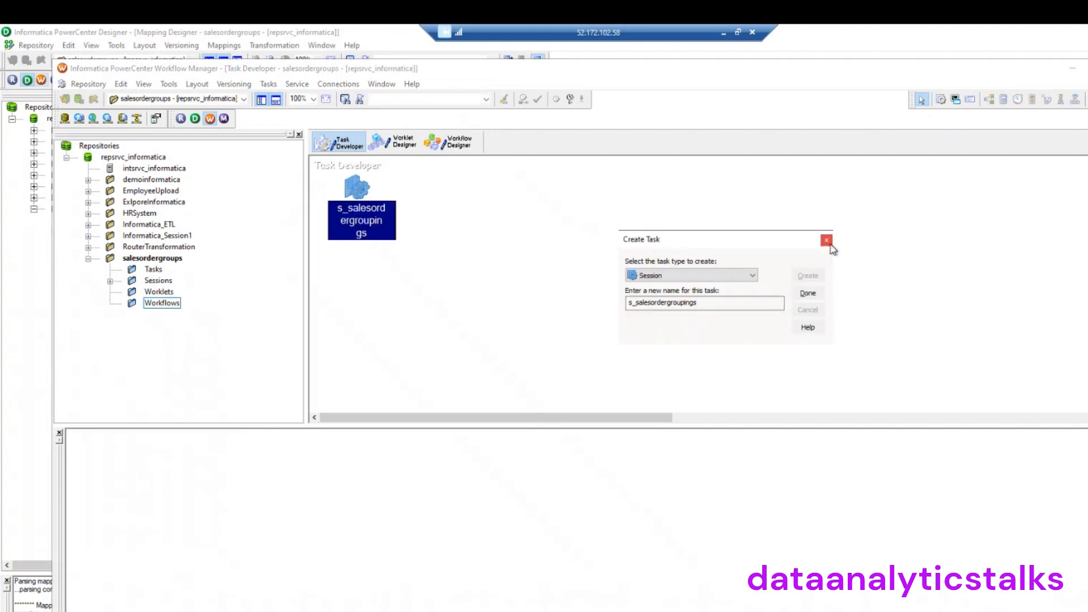
click(809, 293)
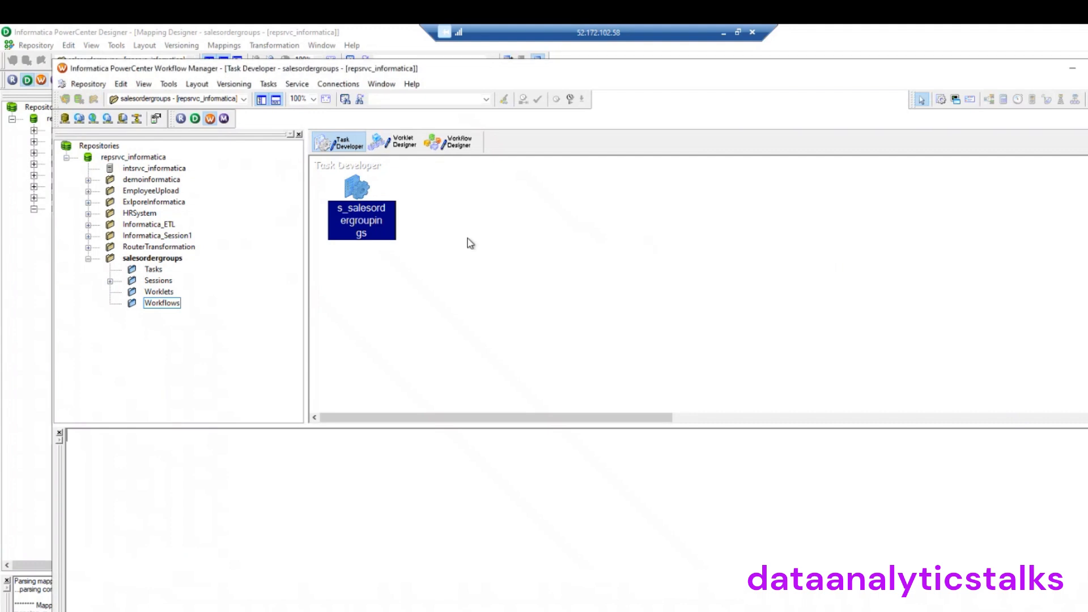
drag(352, 193, 520, 249)
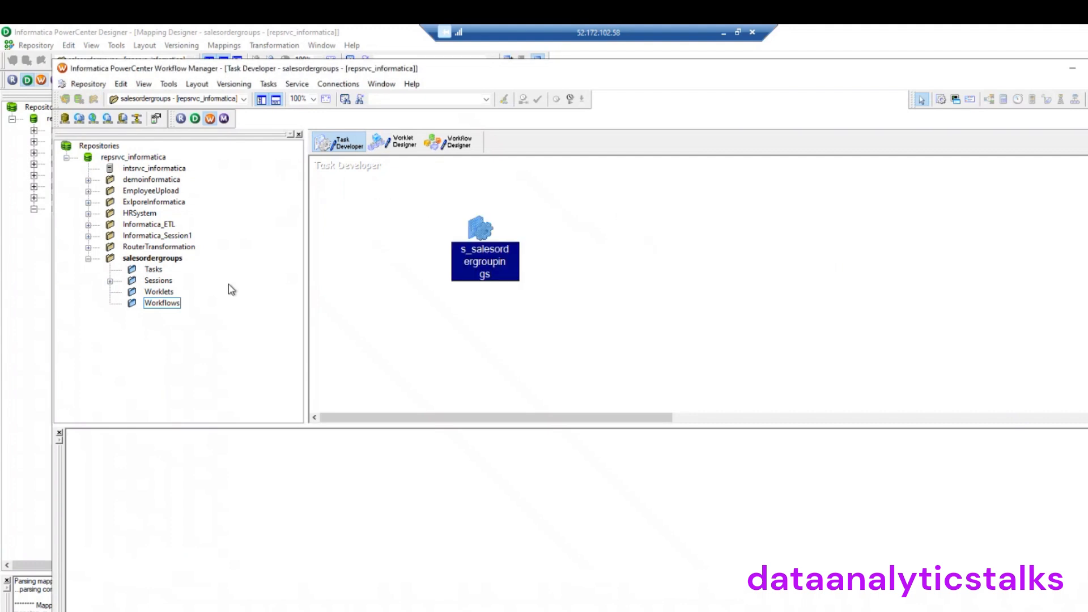
Create a new workflow named wf_salesordergrouping in Workflow Designer
click(175, 304)
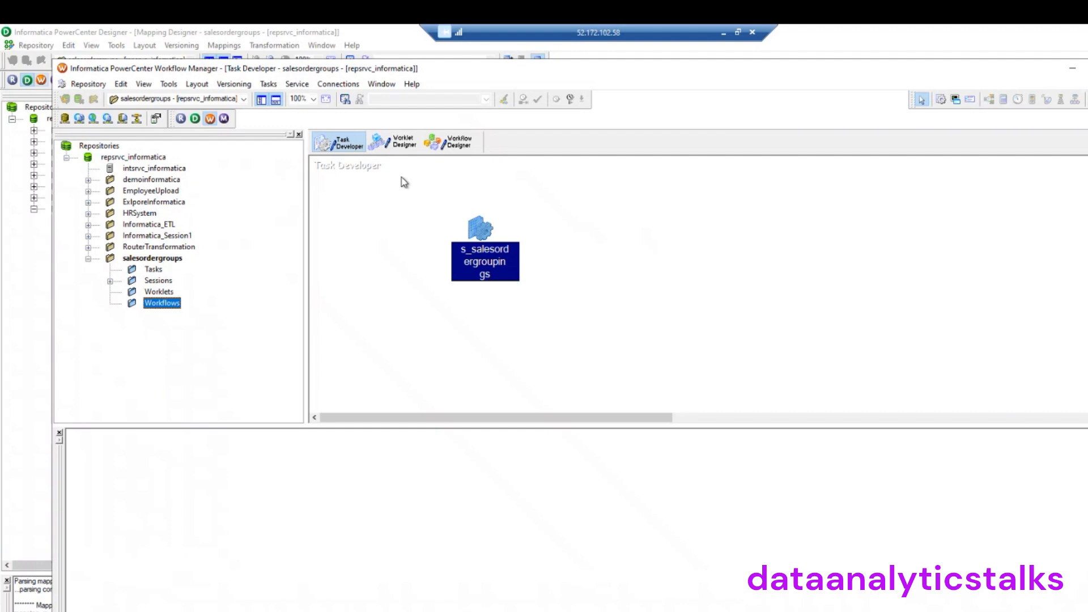
click(450, 145)
click(277, 84)
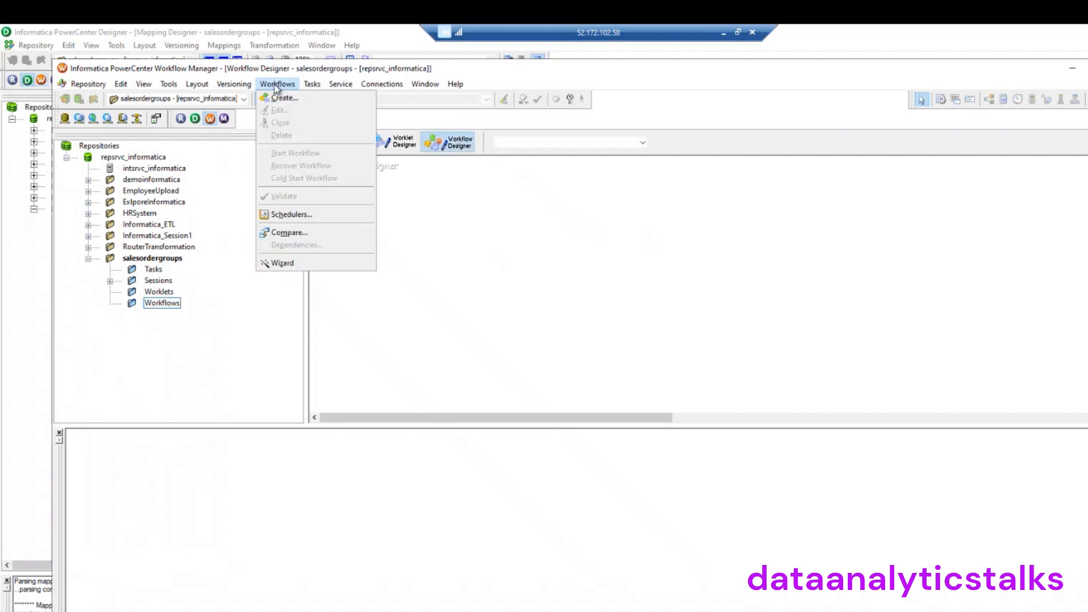
click(291, 99)
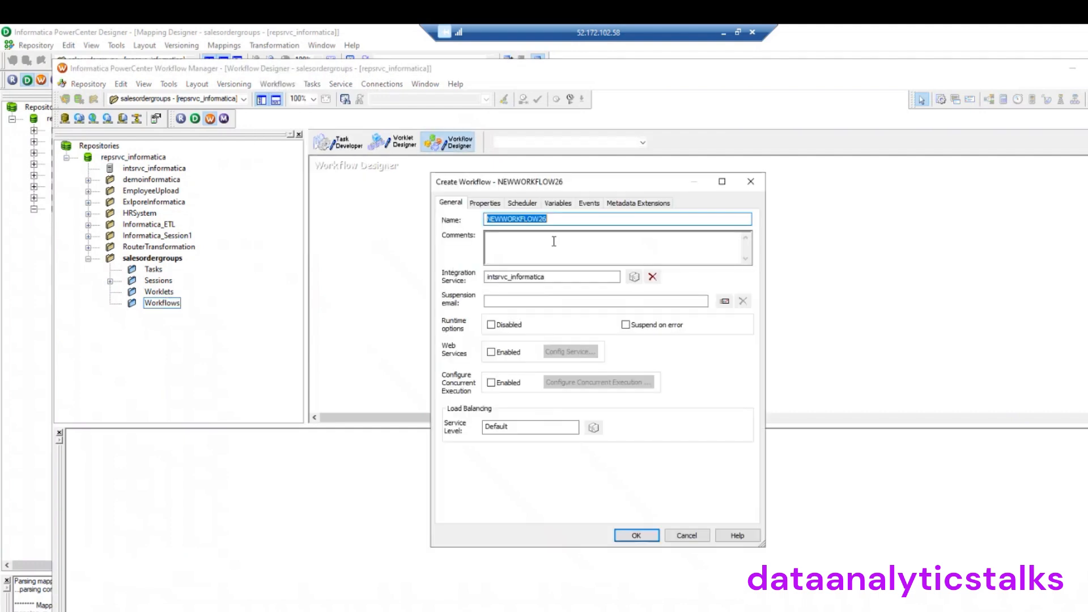
text(wf_salesordergrouping)
click(636, 535)
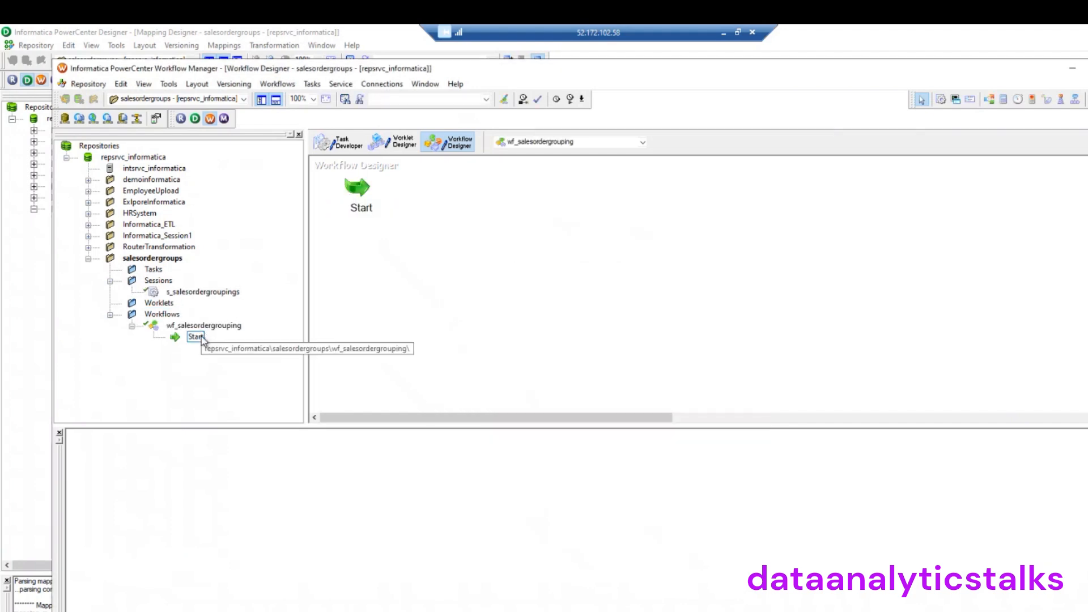
Add s_salesordergroupings to the workflow, link Start to it, and save to the repository
drag(195, 294, 555, 193)
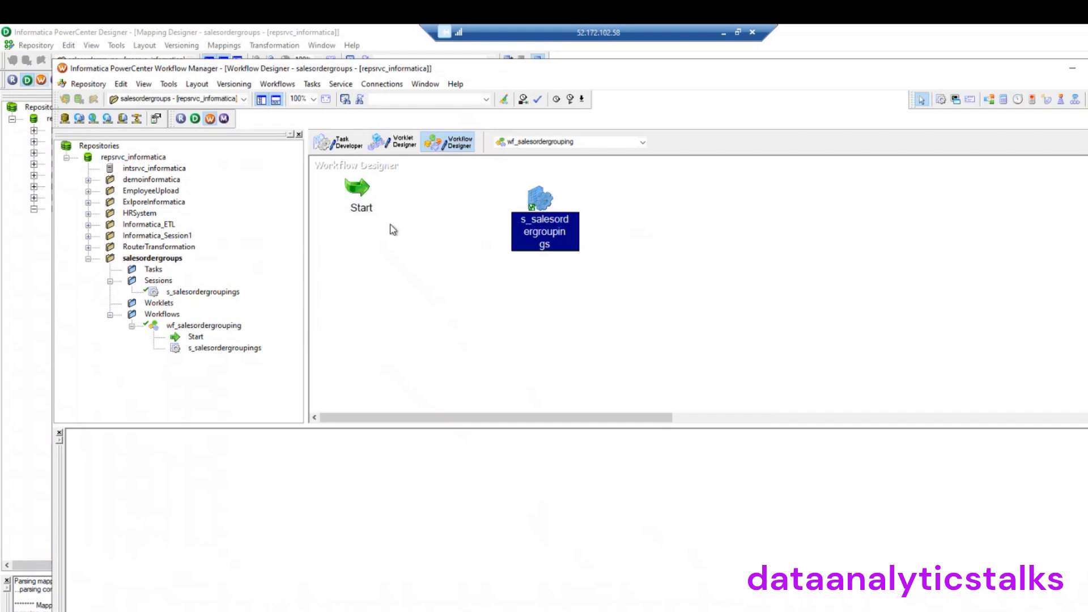
click(366, 190)
click(1087, 100)
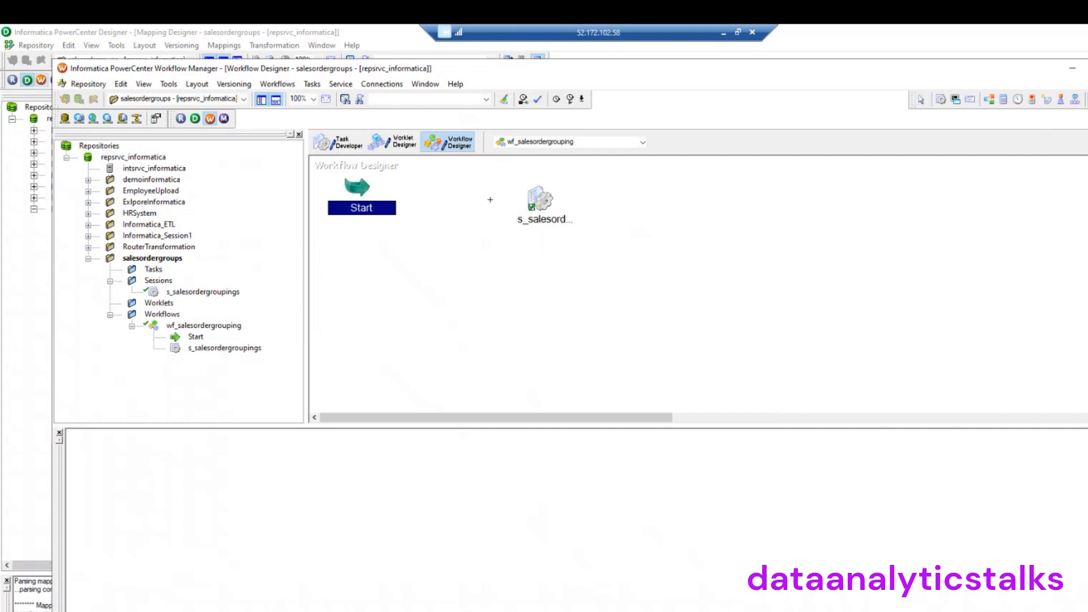
drag(363, 194, 532, 214)
click(91, 85)
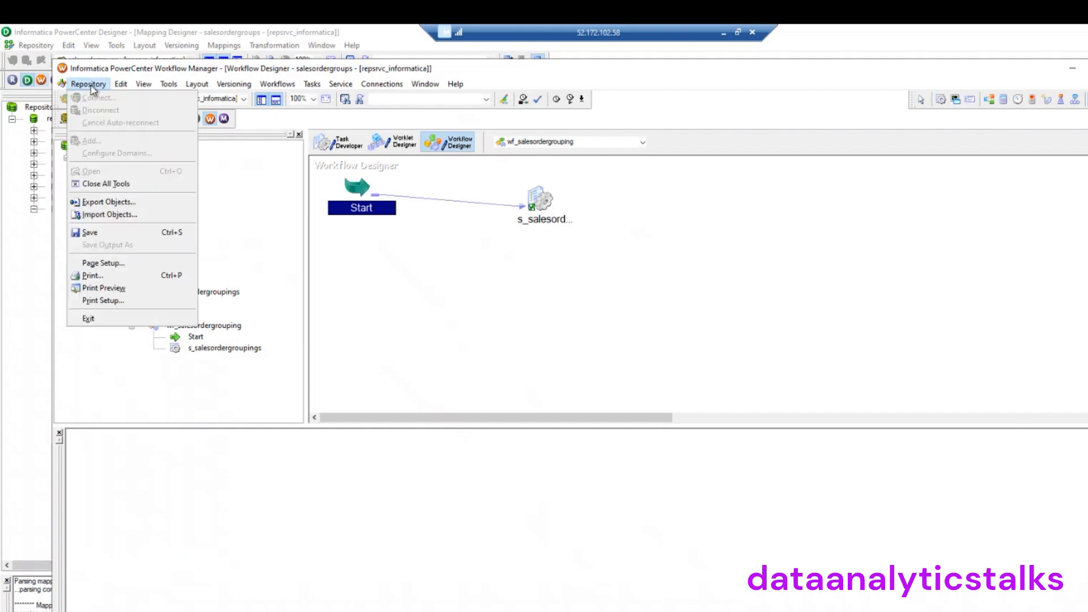
click(109, 237)
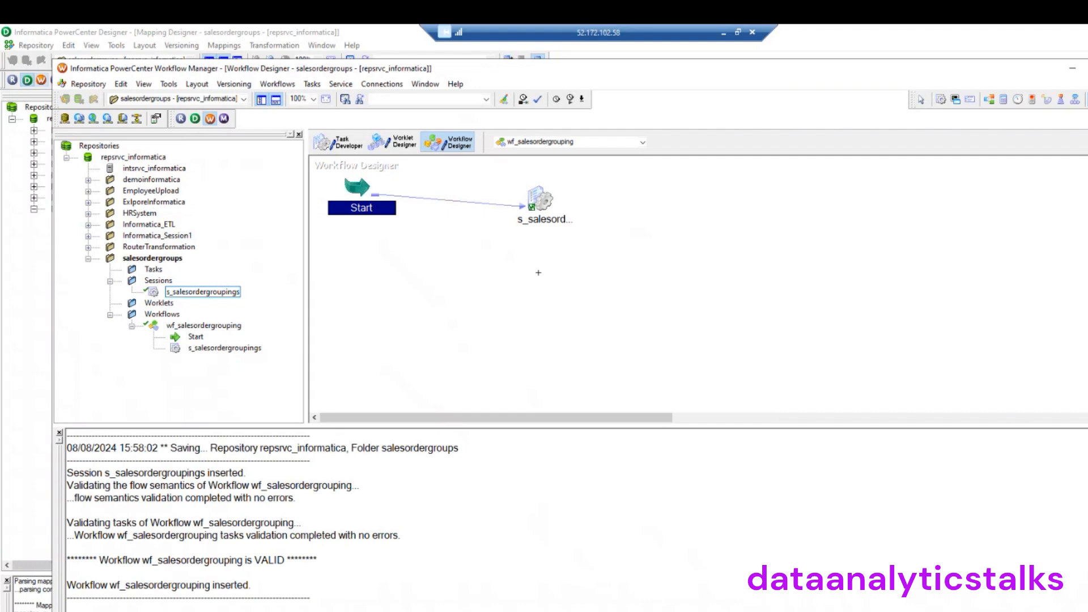
View the SQ_SalesOrderData_router source properties showing SalesOrderData_router.csv in the session's Mapping tab
double_click(542, 200)
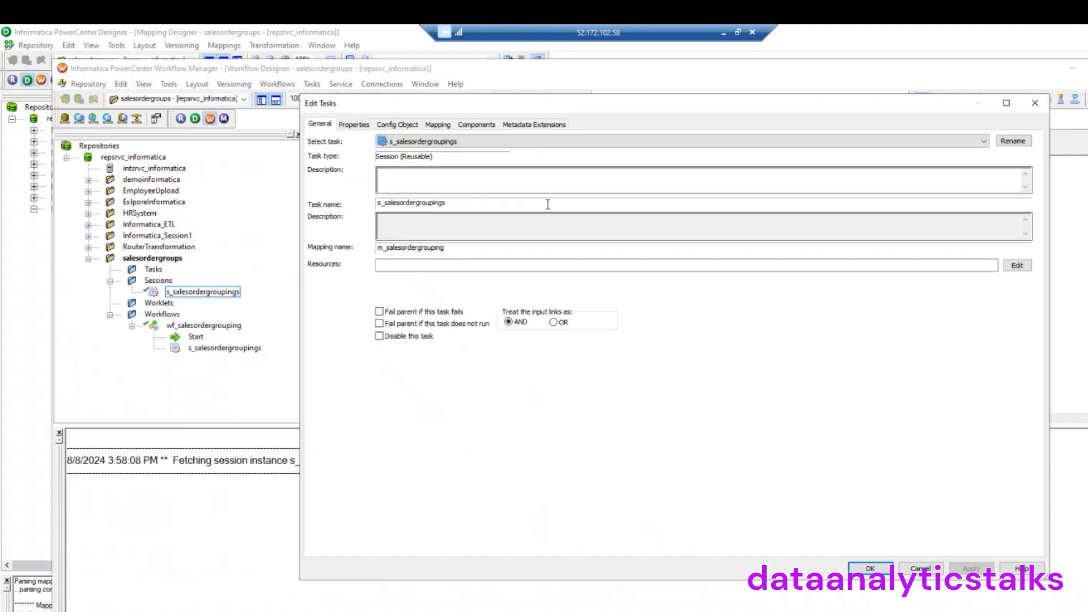
click(443, 127)
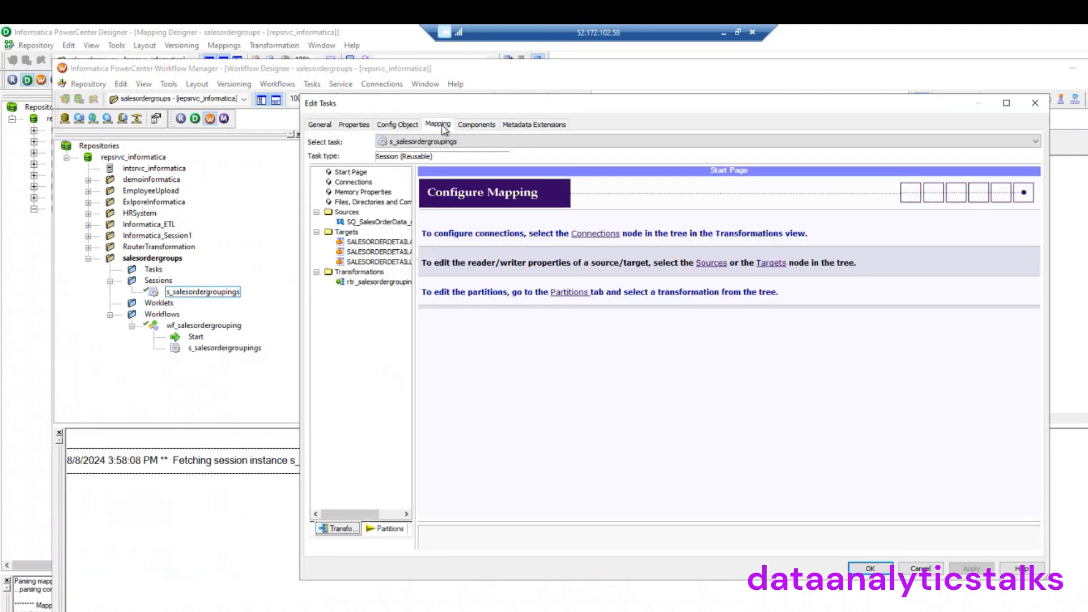
click(366, 224)
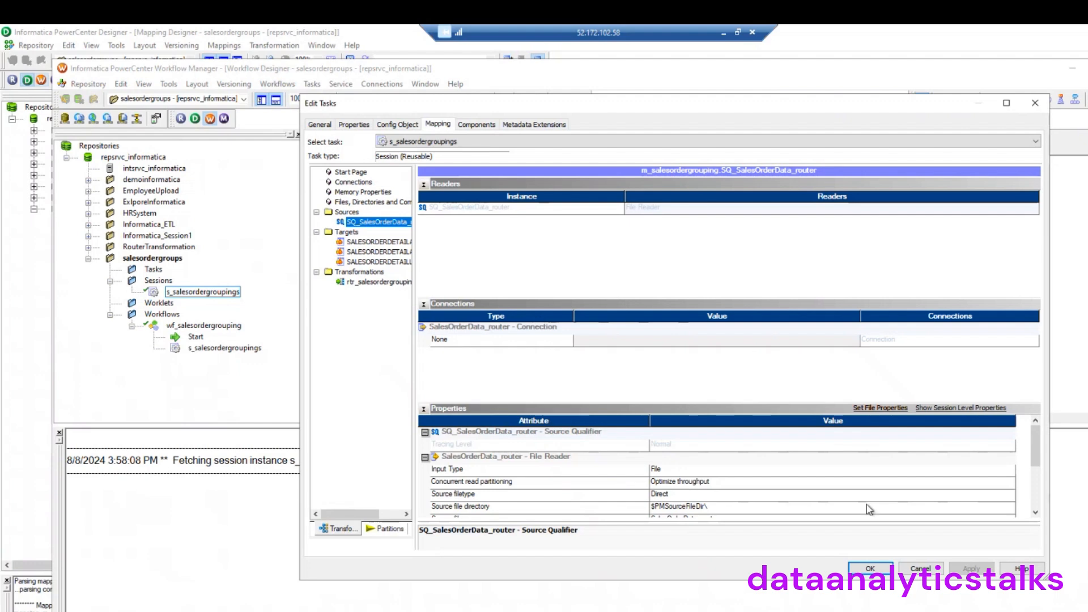
drag(1037, 461, 1040, 486)
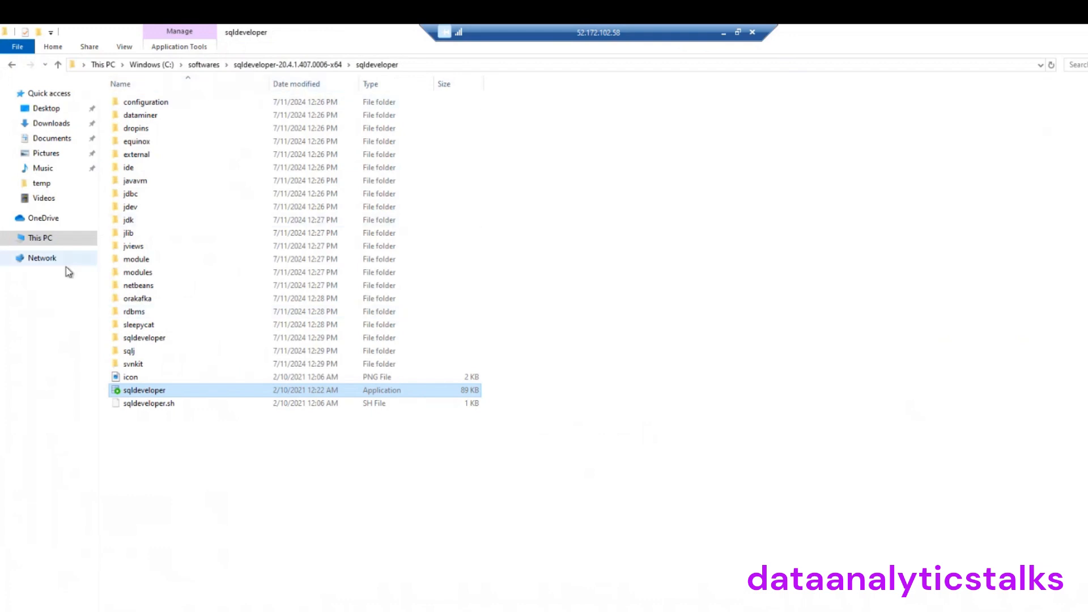
Open the C:\temp folder on drive C: and select its C:\temp path in the address bar
click(47, 238)
double_click(178, 203)
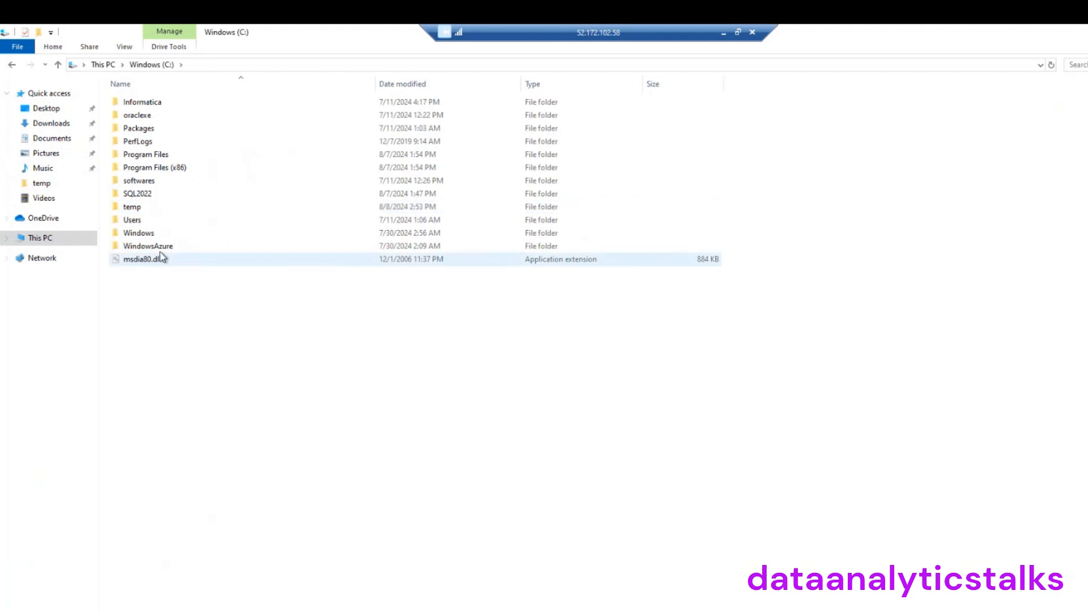
double_click(136, 210)
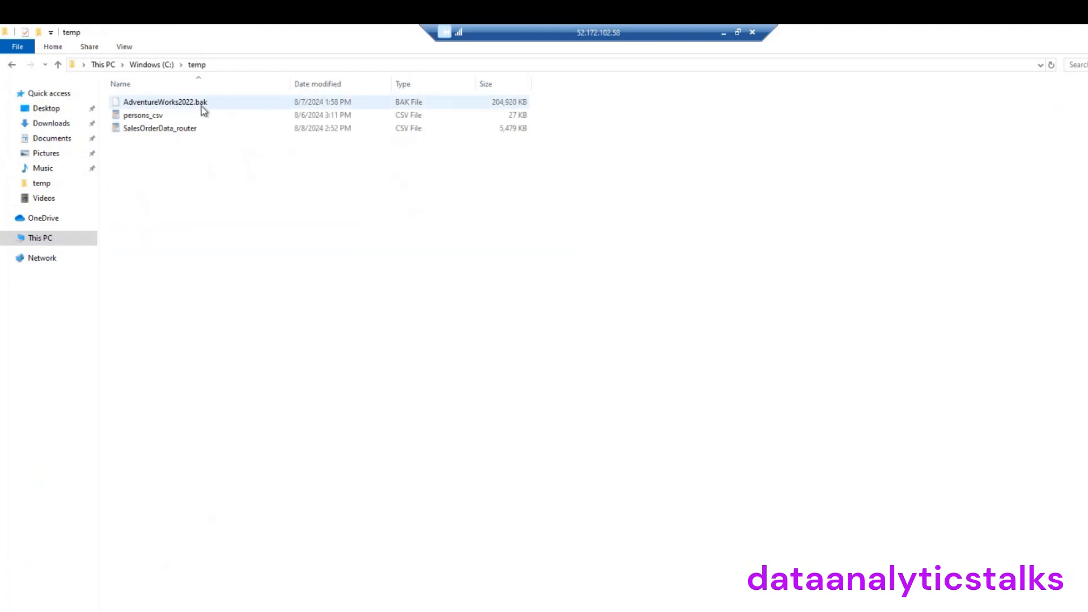
click(260, 66)
key(ctrl+c)
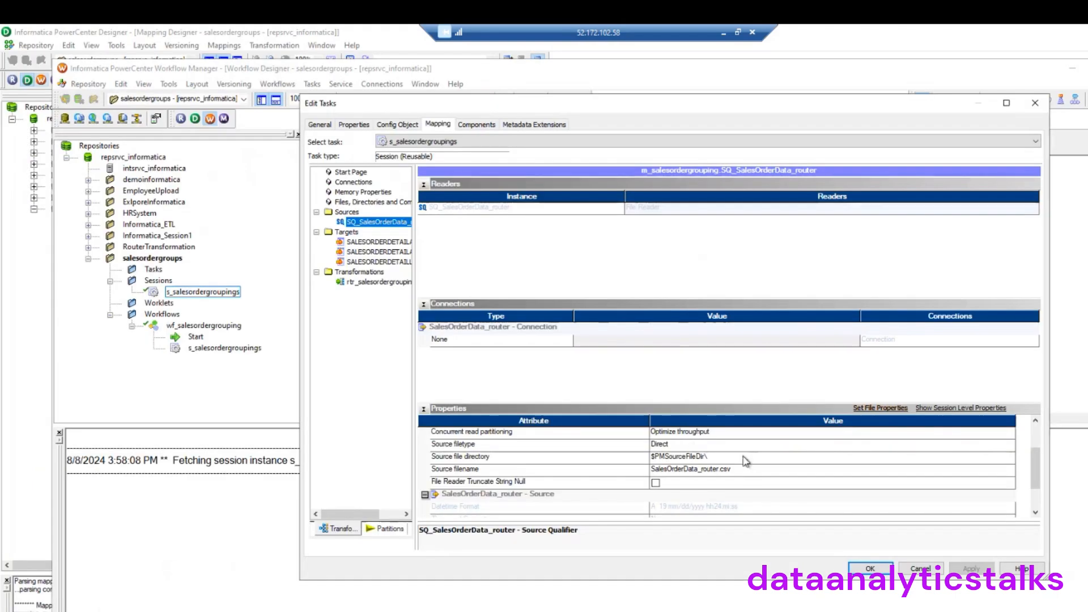
Set the session's source file directory to C:\temp\ and keep the source filetype as Direct
click(719, 458)
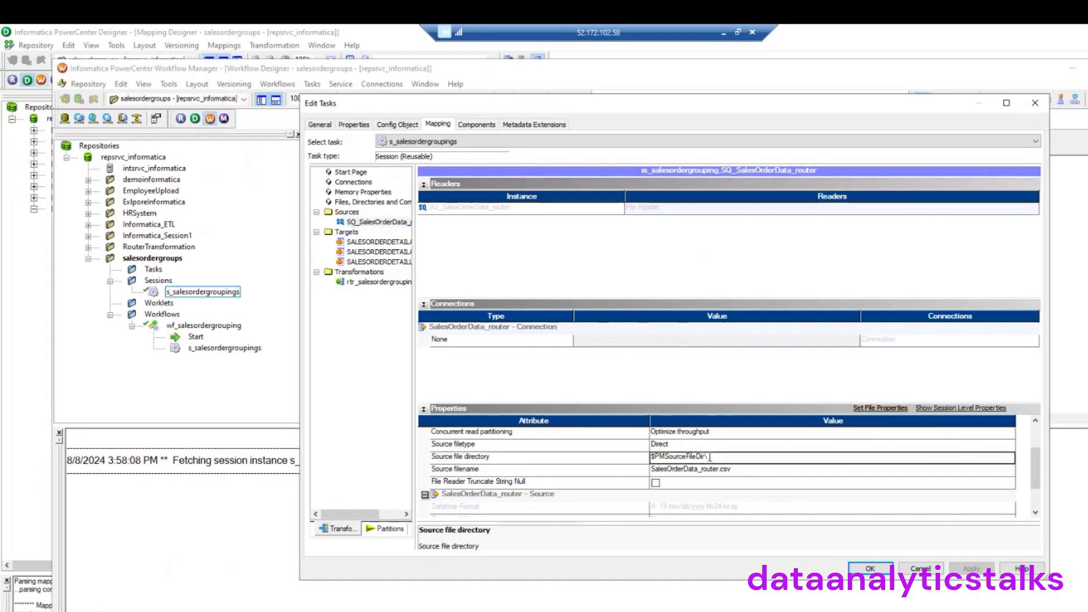
drag(711, 457, 645, 465)
key(ctrl+v)
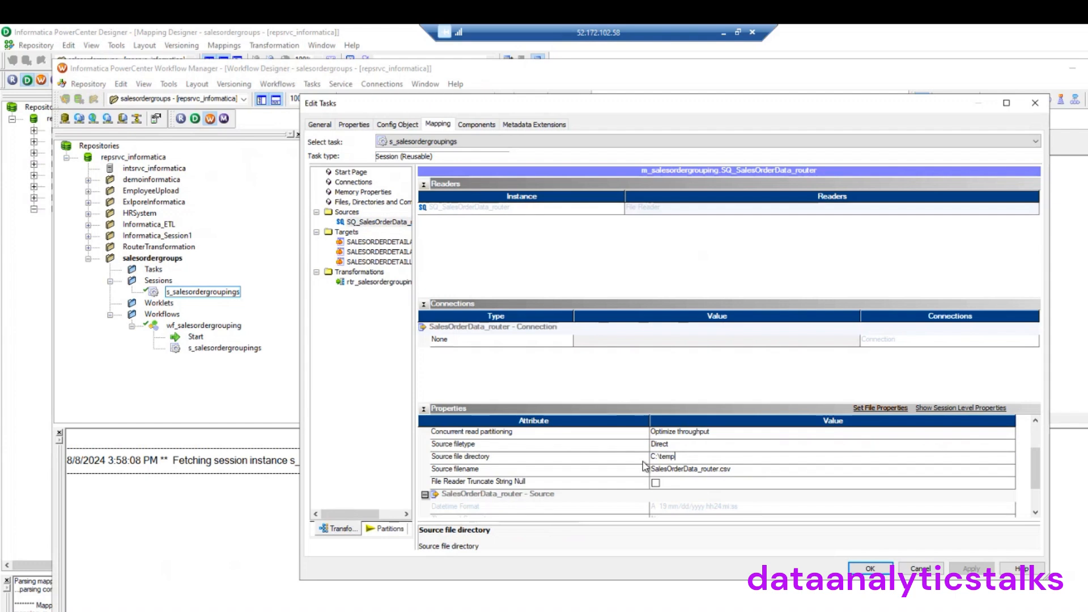
text(\)
key(Return)
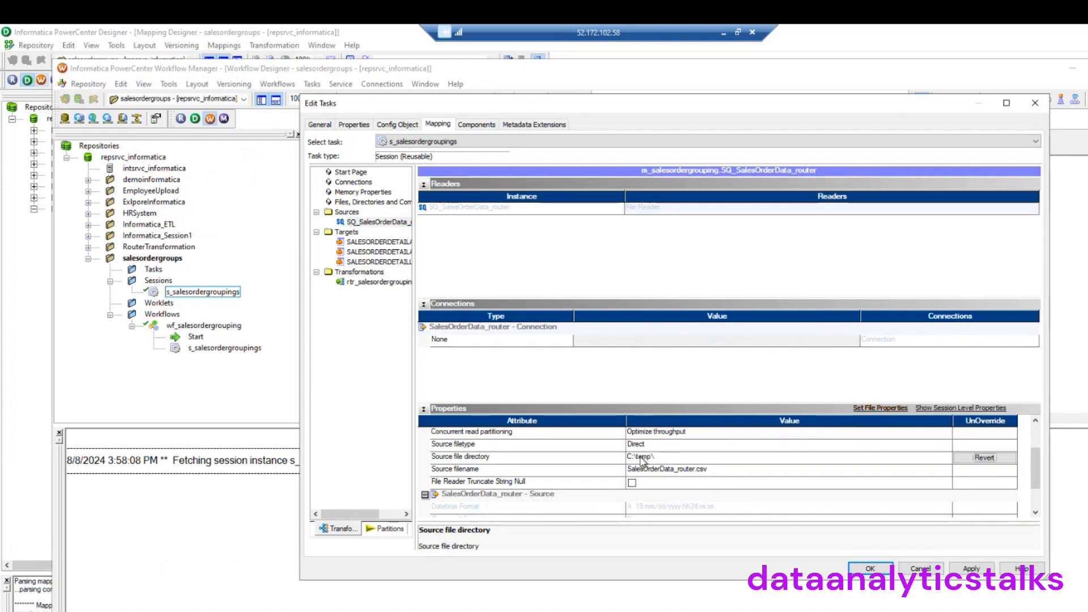
click(670, 448)
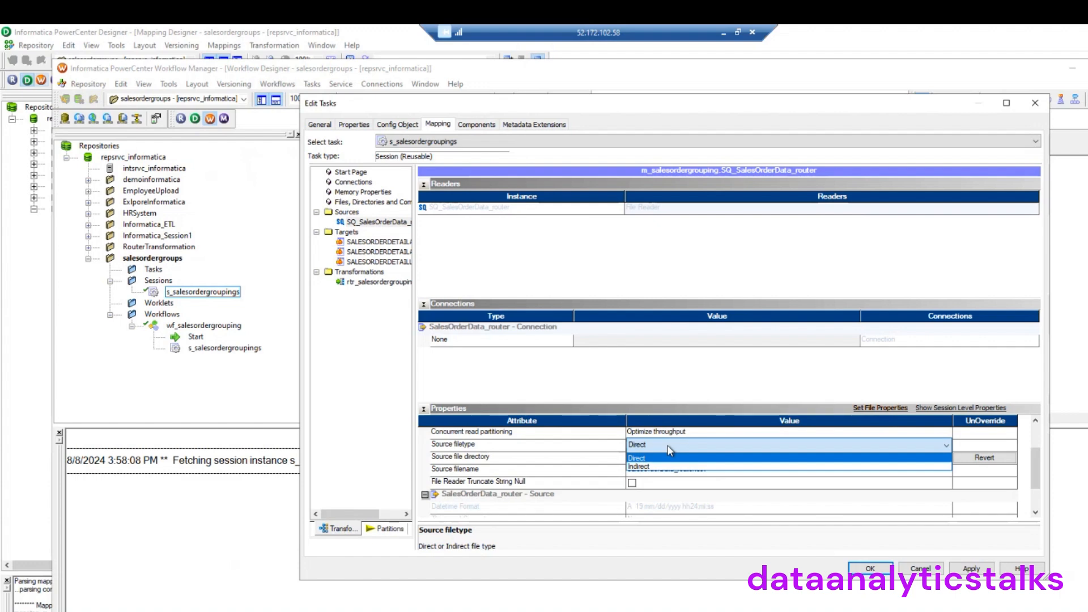
click(617, 410)
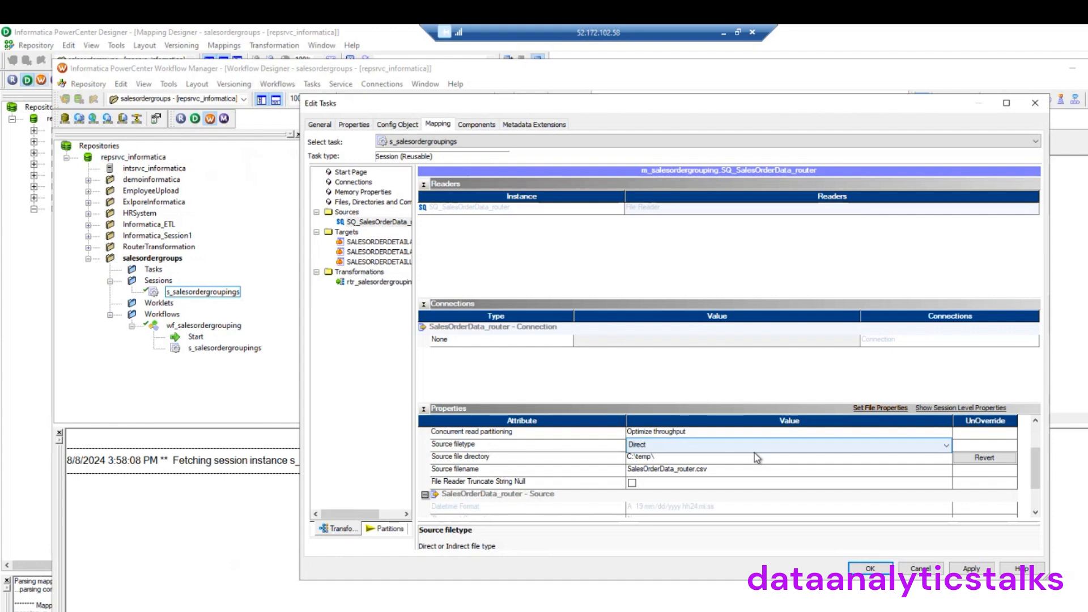
Clear Update as Update and Delete on targets ABOVE10, ABOVE25 and LESSTHAN10, then apply and close
click(379, 242)
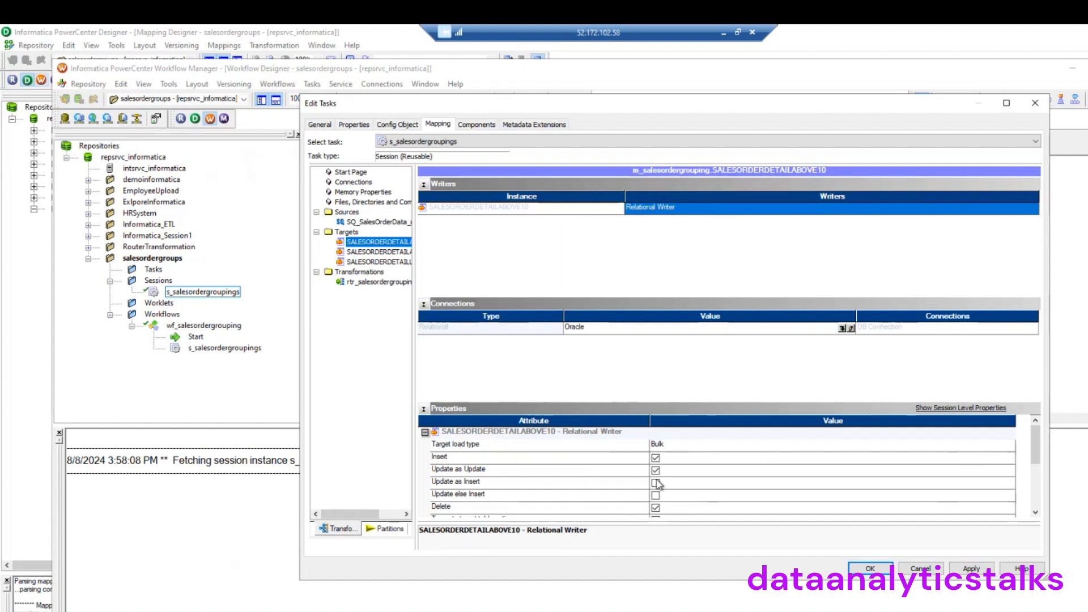
scroll(551, 485, down, 1)
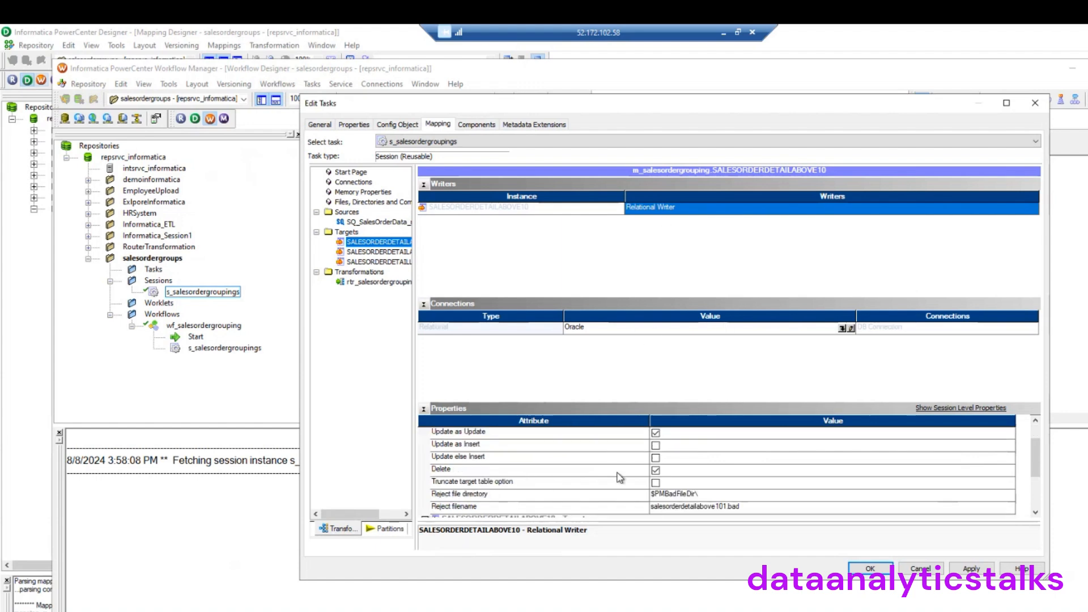
click(656, 433)
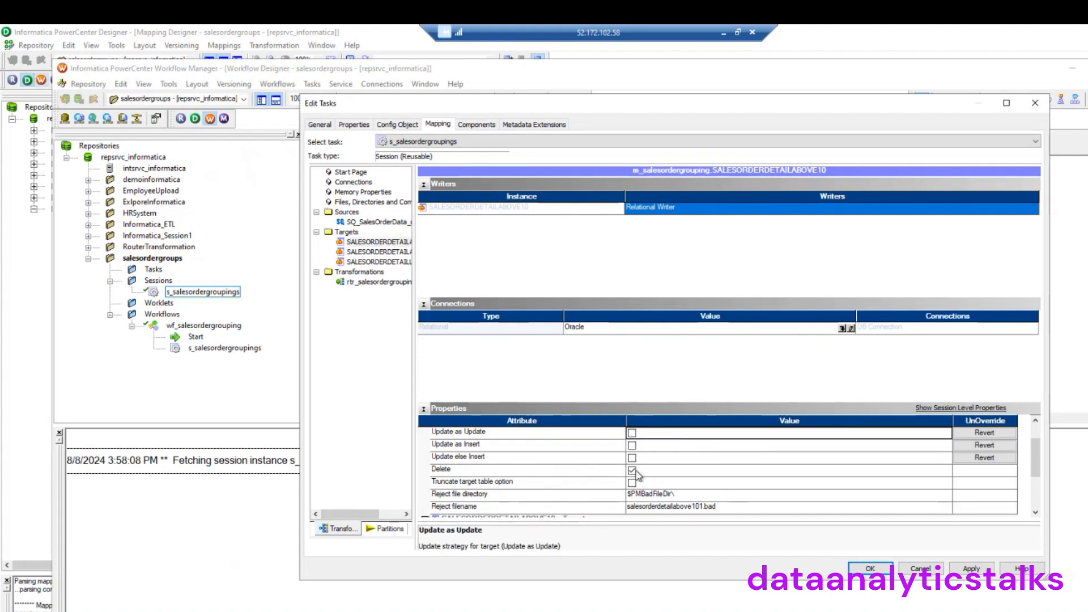
click(632, 471)
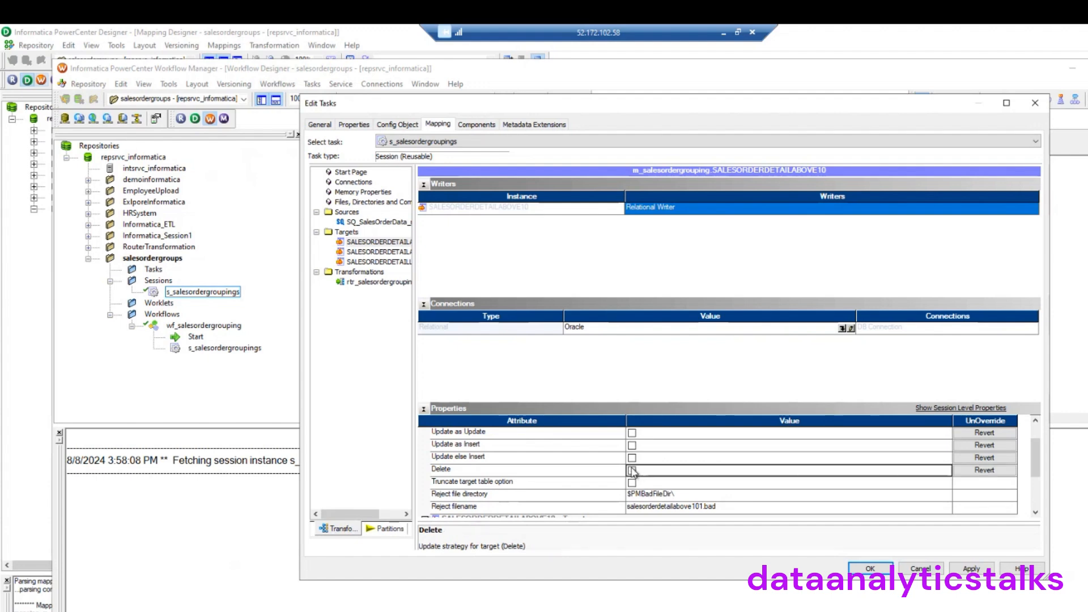
click(379, 252)
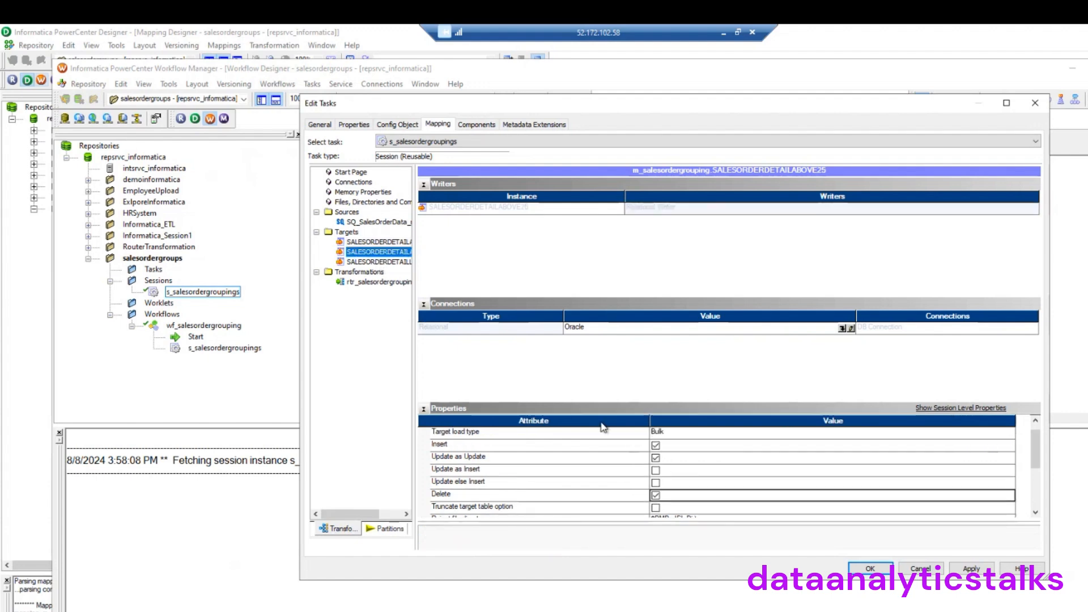
click(657, 458)
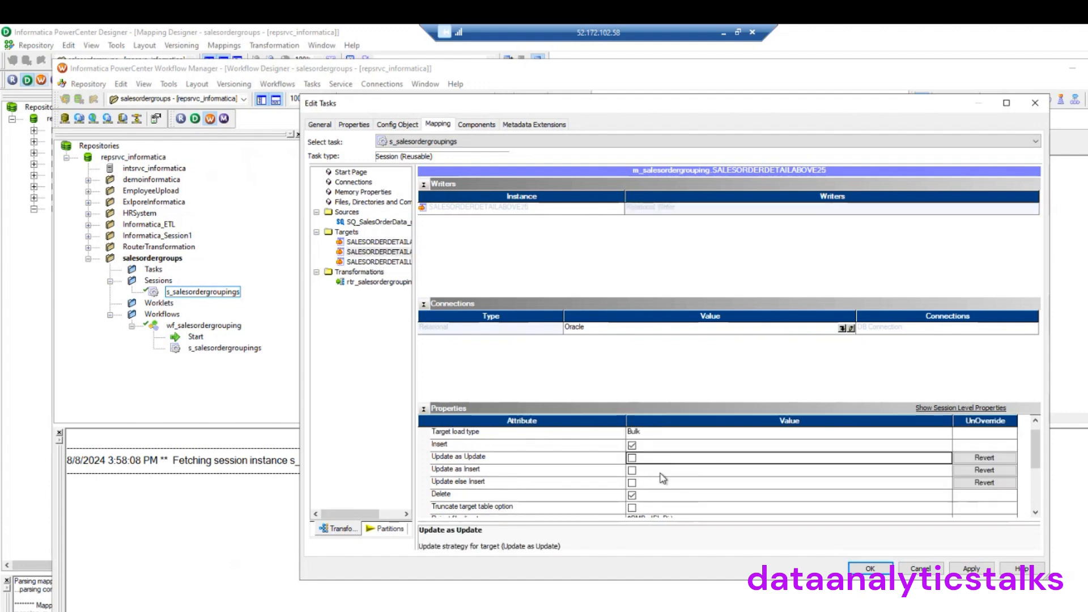
click(633, 497)
click(379, 262)
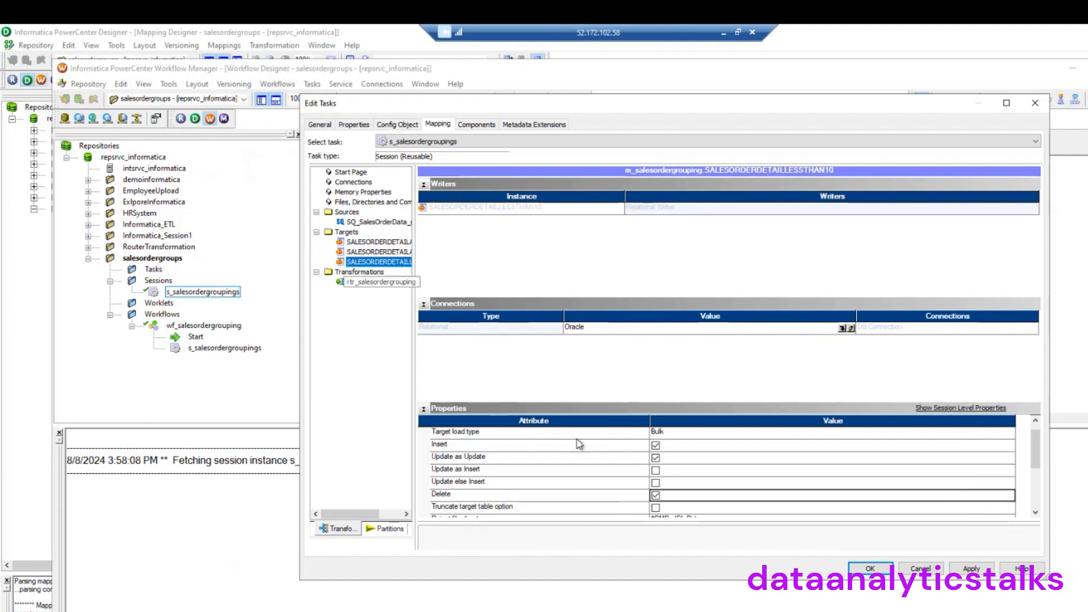
click(656, 459)
click(633, 496)
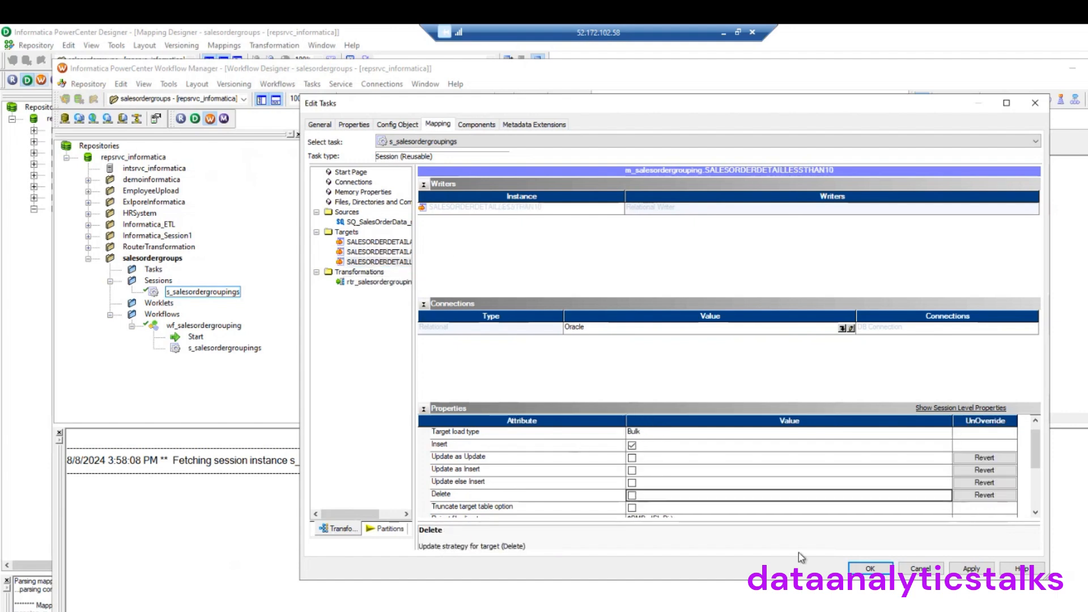
click(970, 569)
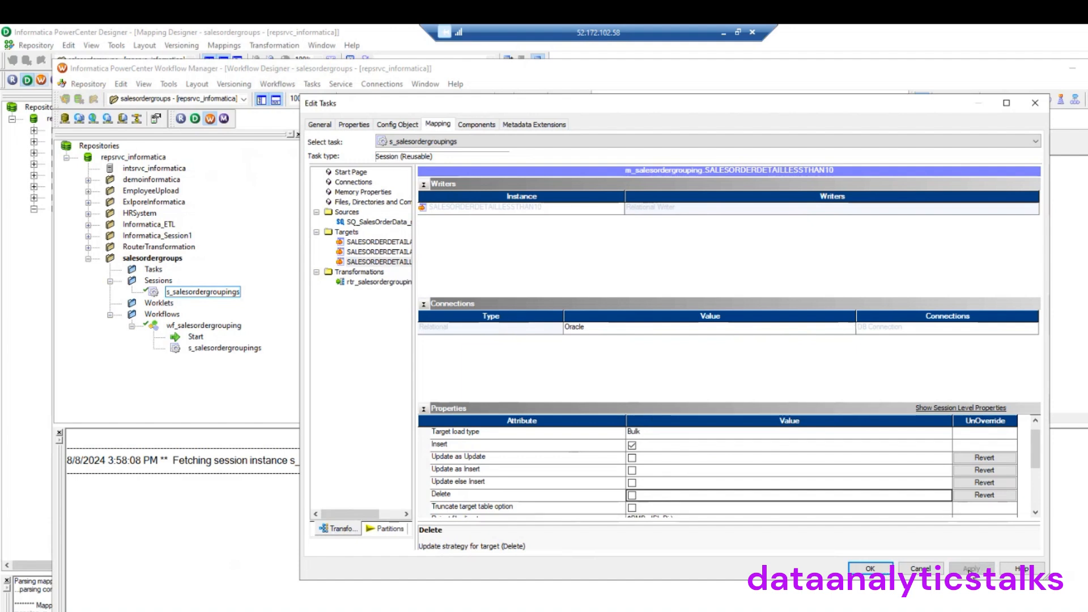
click(870, 570)
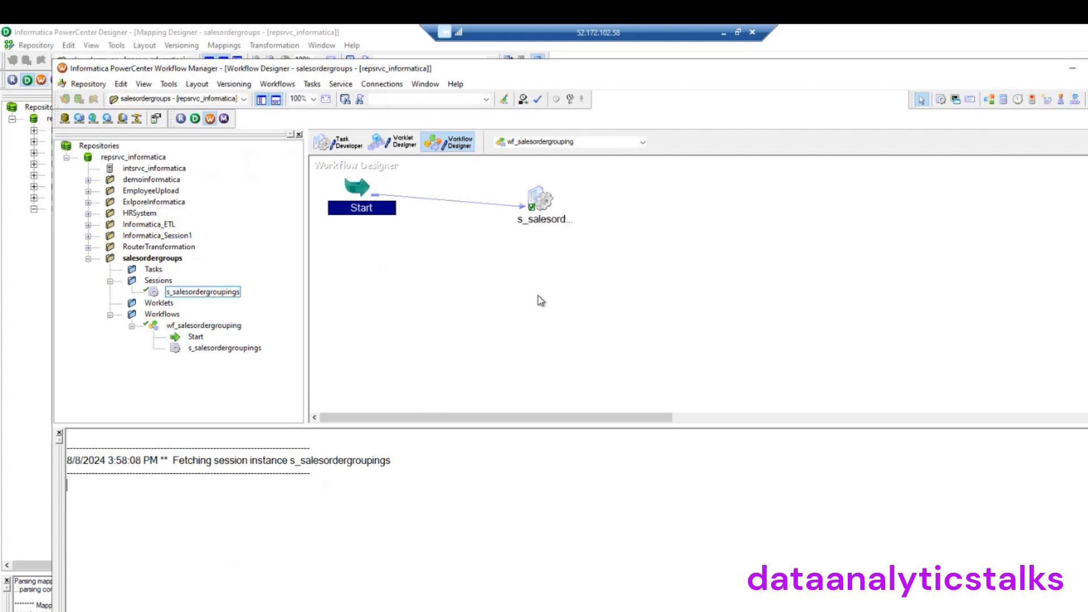
Save wf_salesordergrouping to the repository and launch the Workflow Monitor, dismissing its startup tip
click(88, 84)
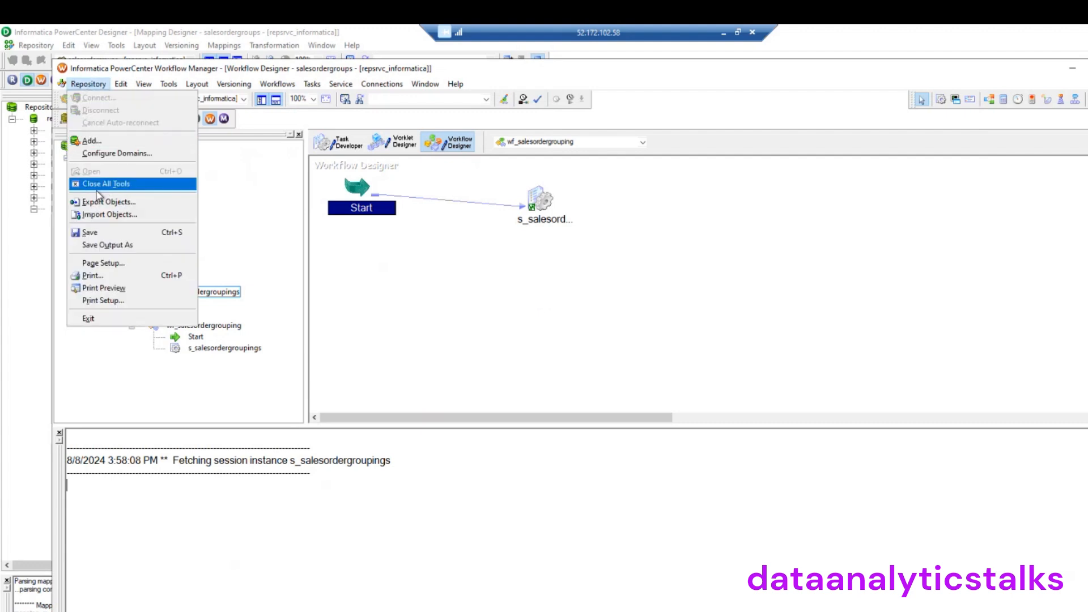
click(91, 233)
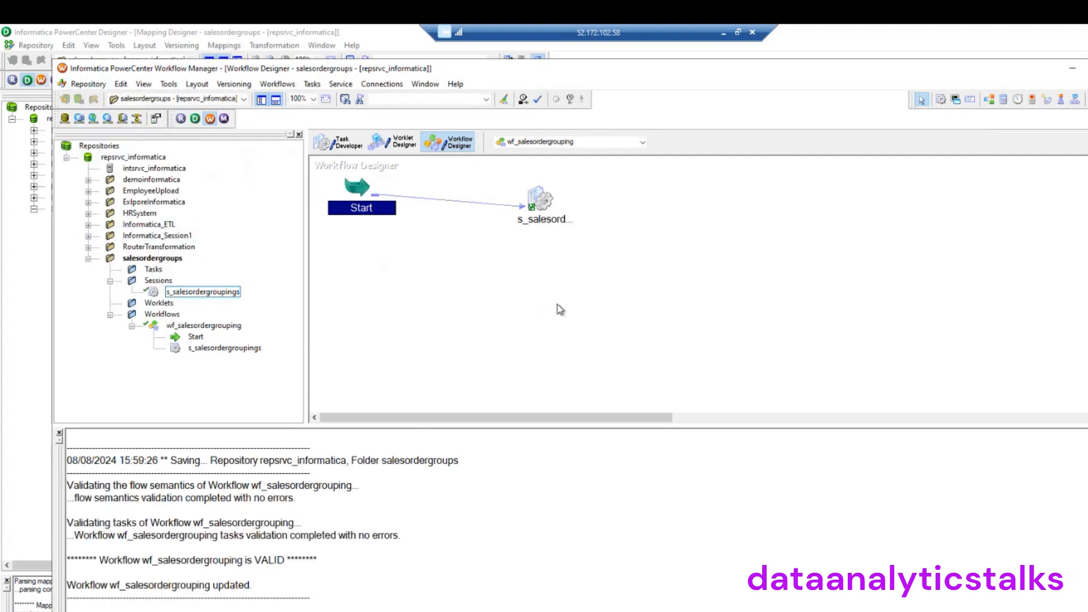
click(223, 119)
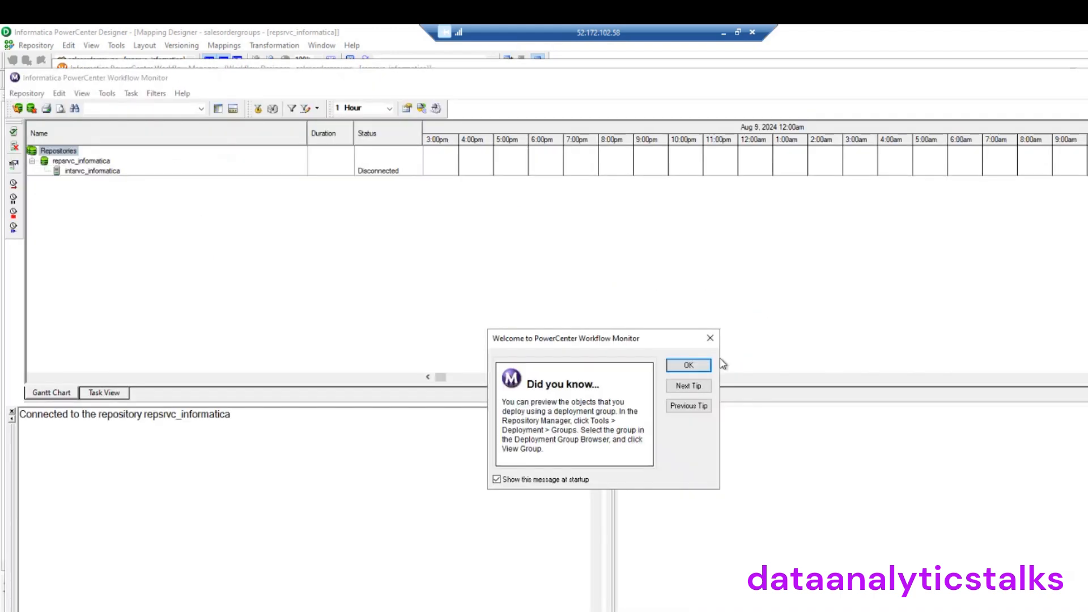
click(692, 365)
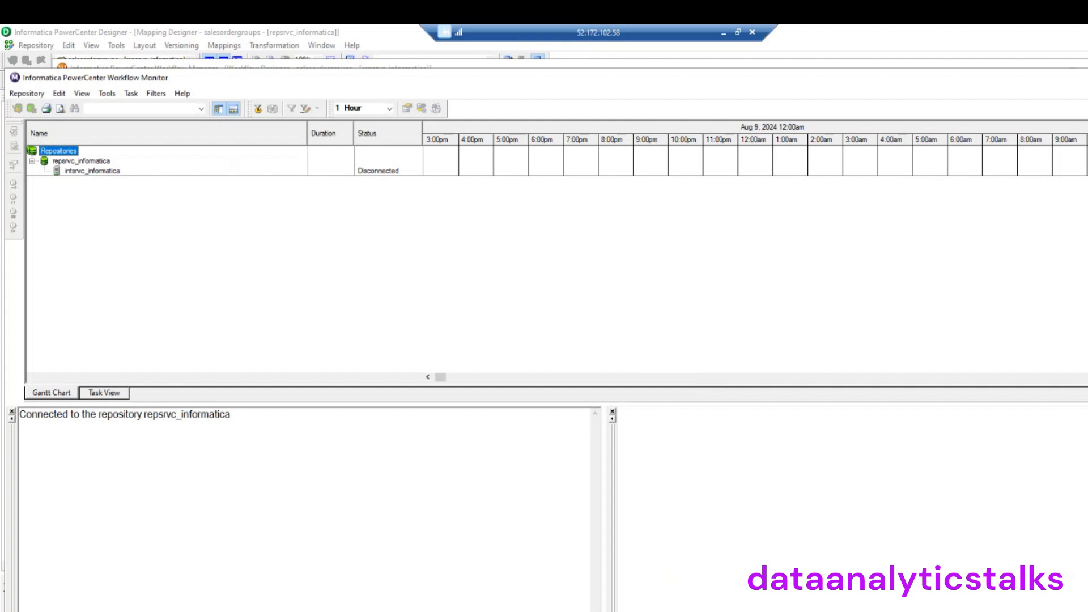
click(1086, 78)
right_click(413, 273)
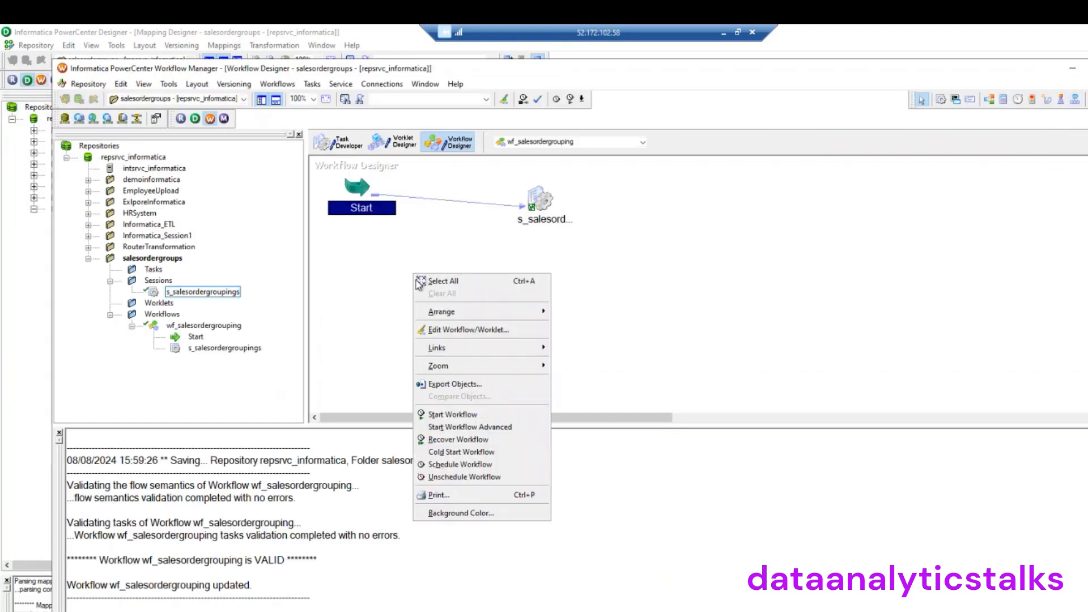
Start wf_salesordergrouping and review s_salesordergroupings task details showing 121317 source rows read
click(465, 414)
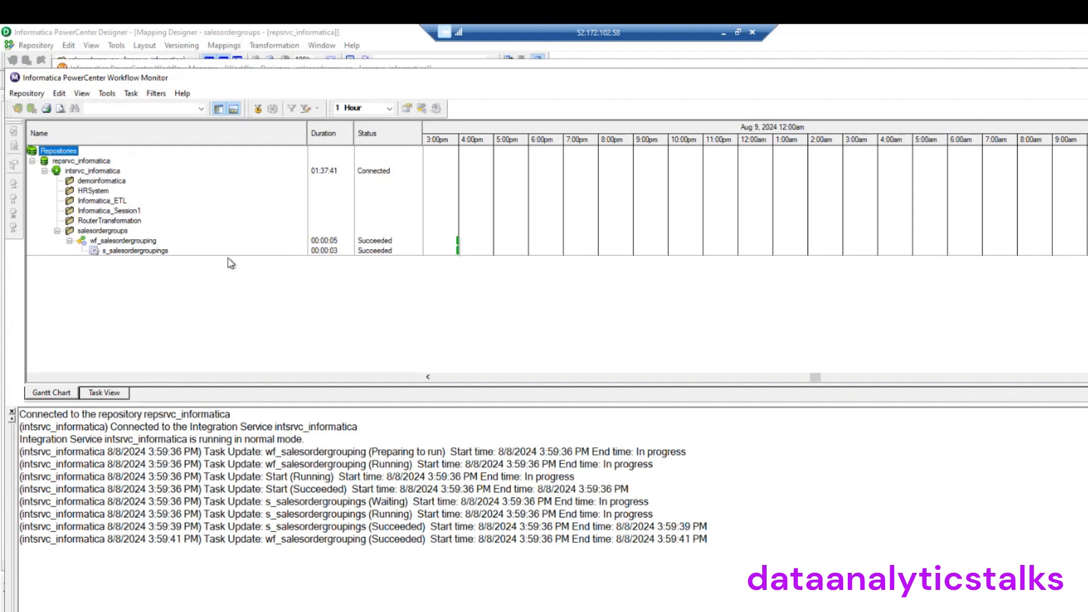
click(151, 253)
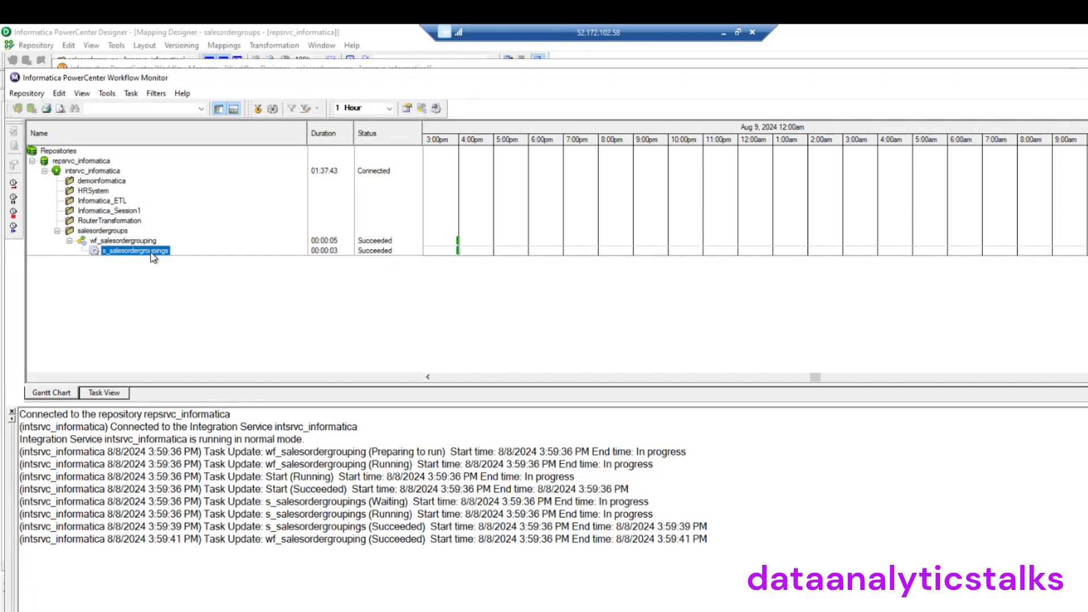
drag(503, 402, 502, 391)
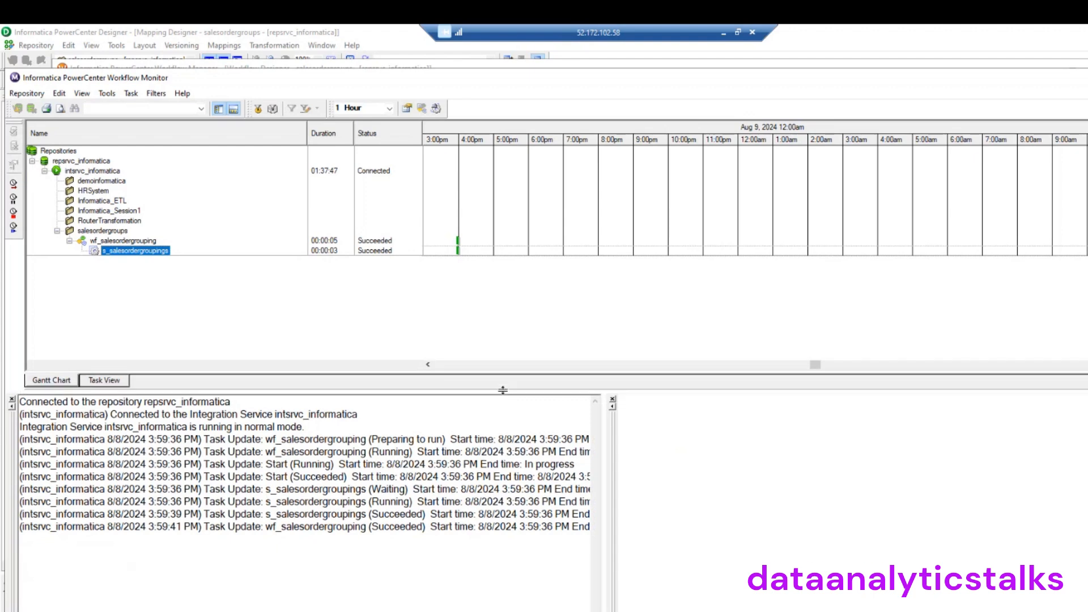
click(140, 254)
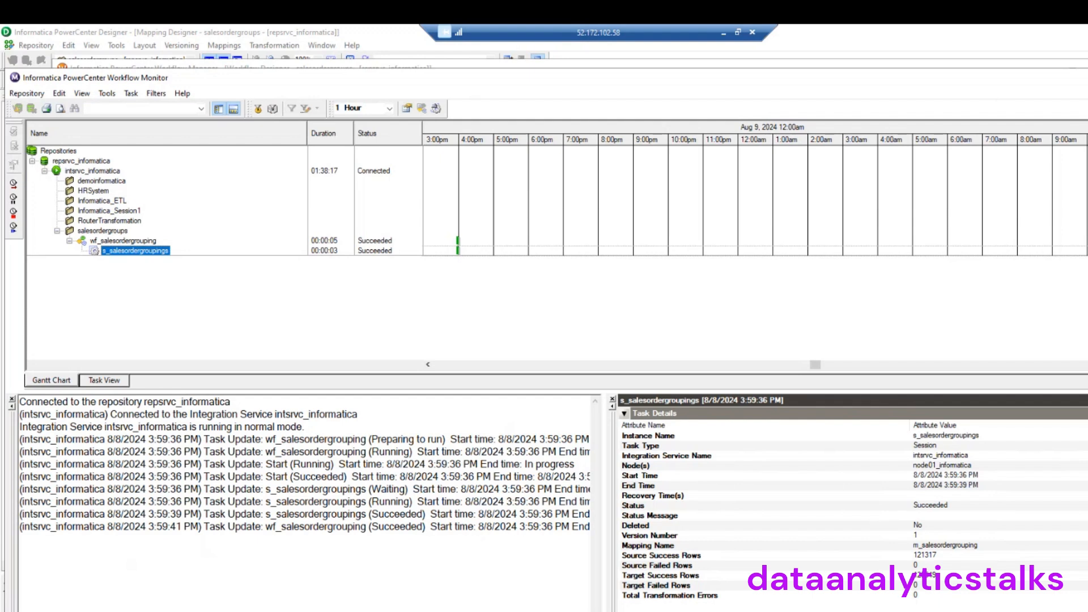
click(1086, 77)
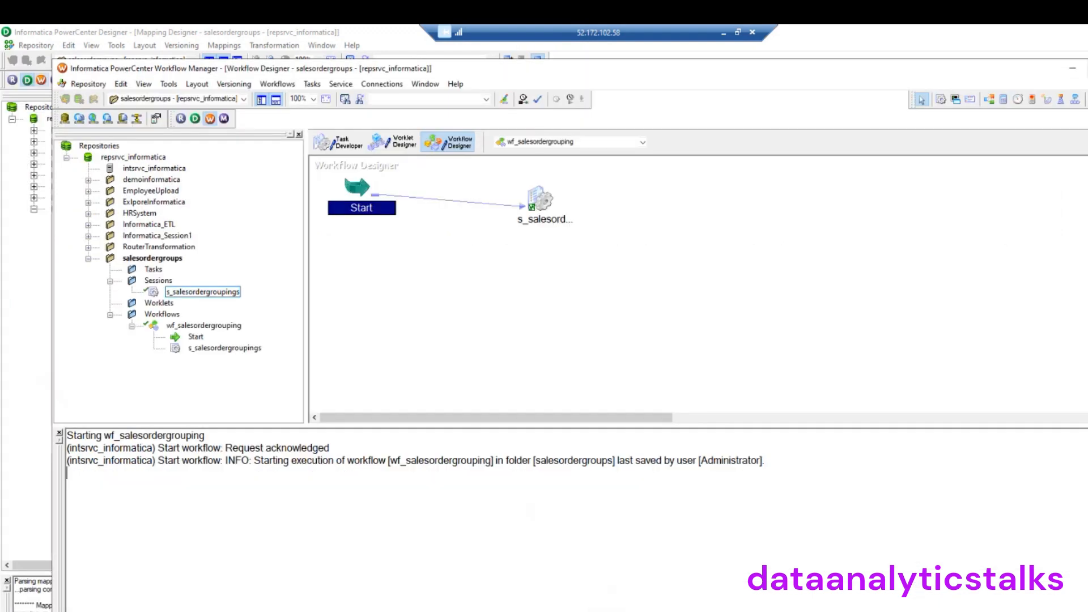
Bring Oracle SQL Developer to the front and maximize it to full screen
click(1073, 70)
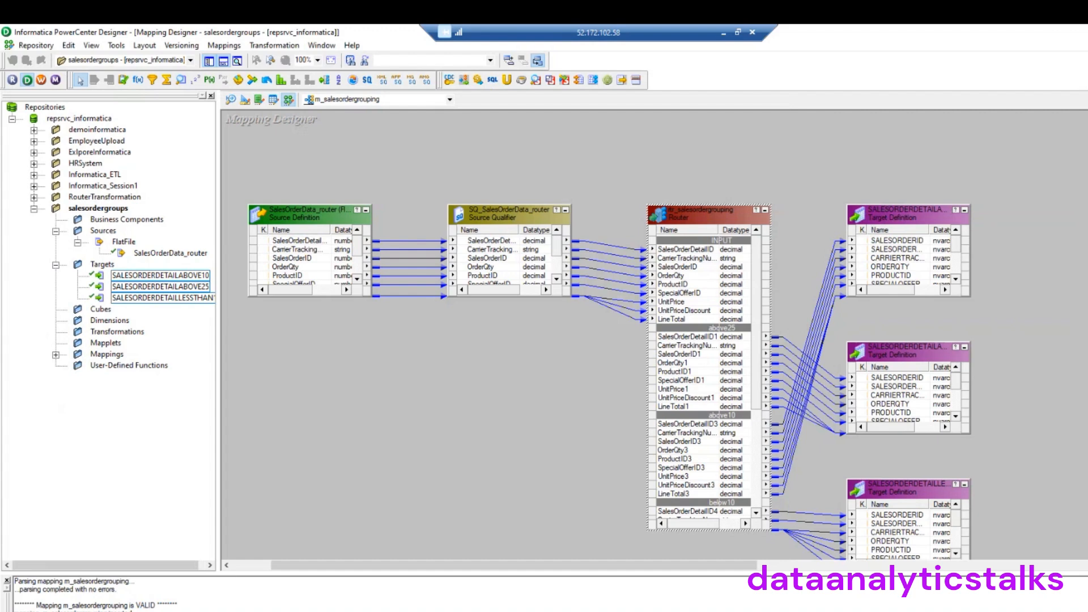
click(439, 611)
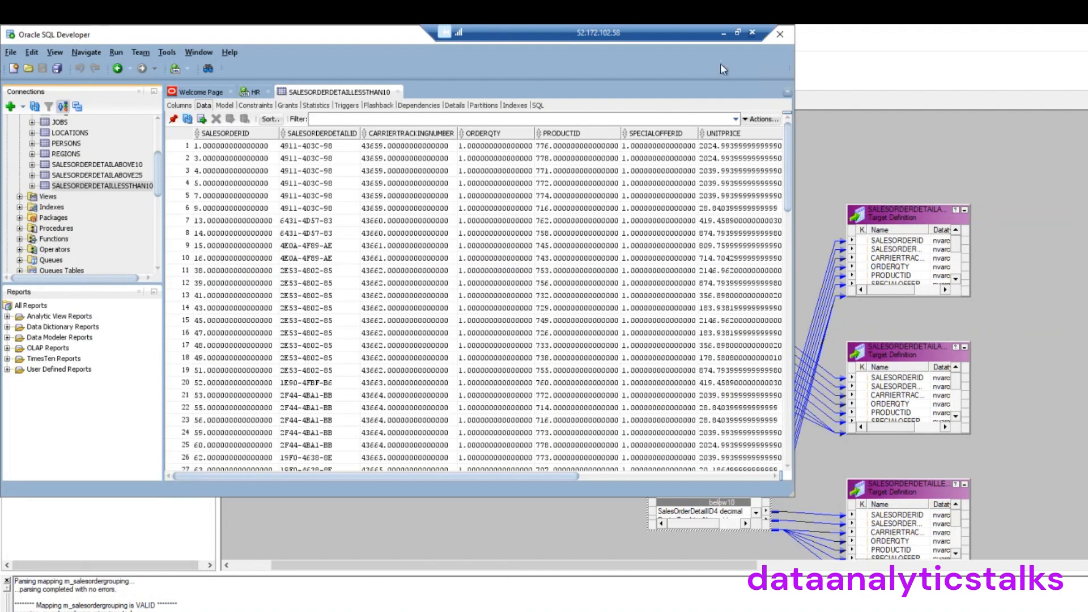
drag(318, 35, 395, 104)
click(829, 103)
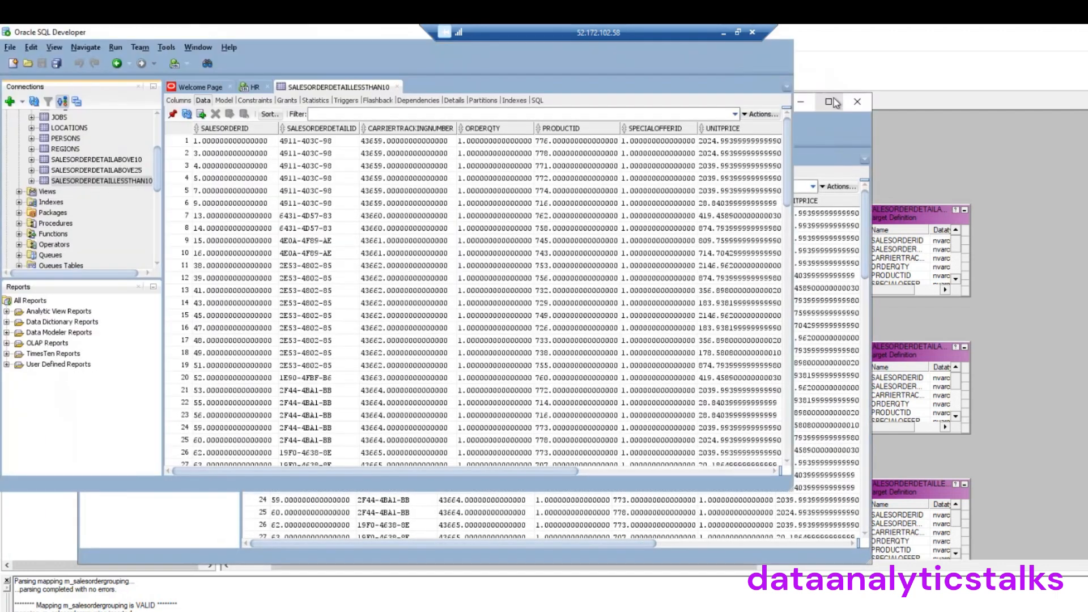
Reopen the SALESORDERDETAILABOVE10 table and show its Data tab with loaded rows
click(98, 160)
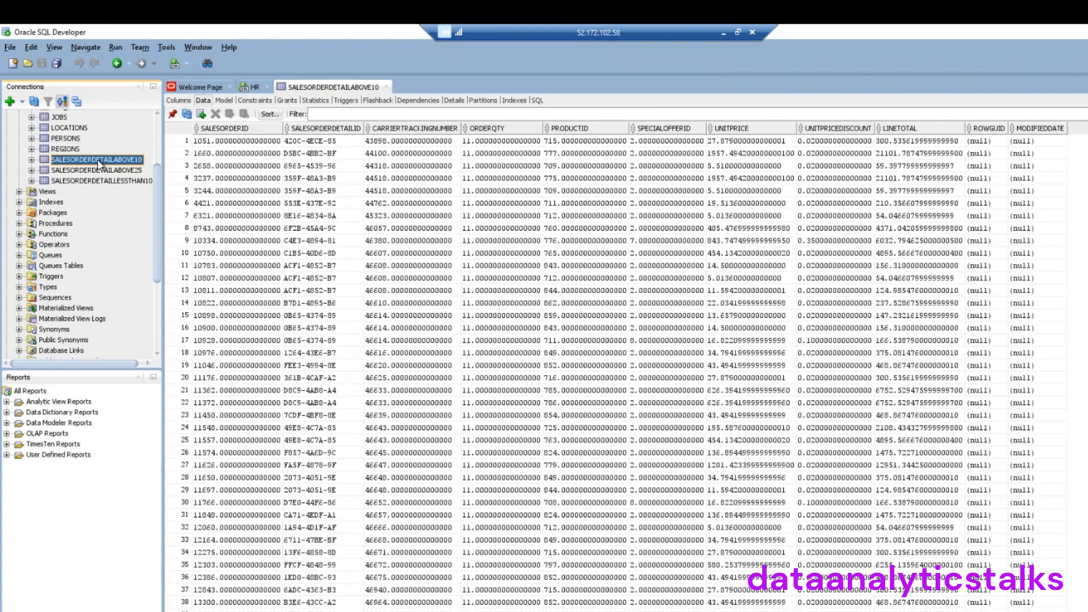
right_click(99, 162)
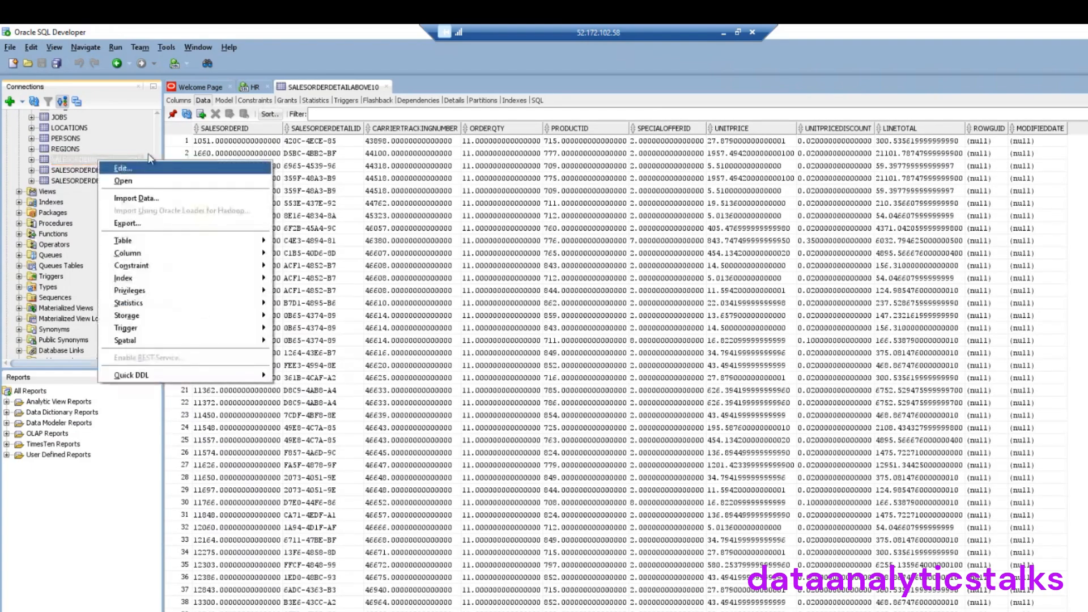
click(388, 89)
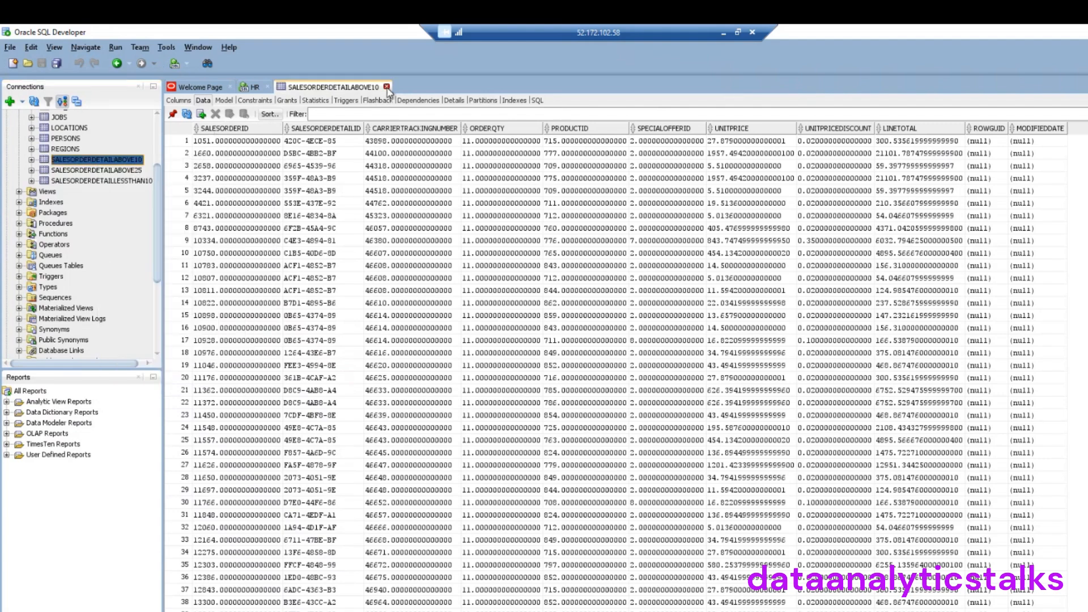
click(388, 88)
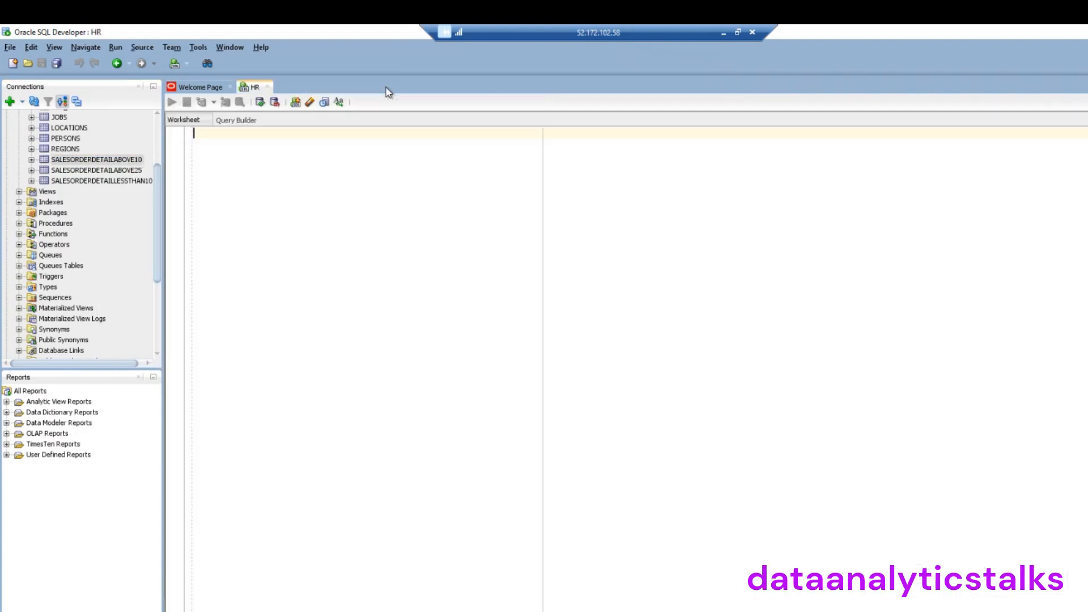
click(121, 170)
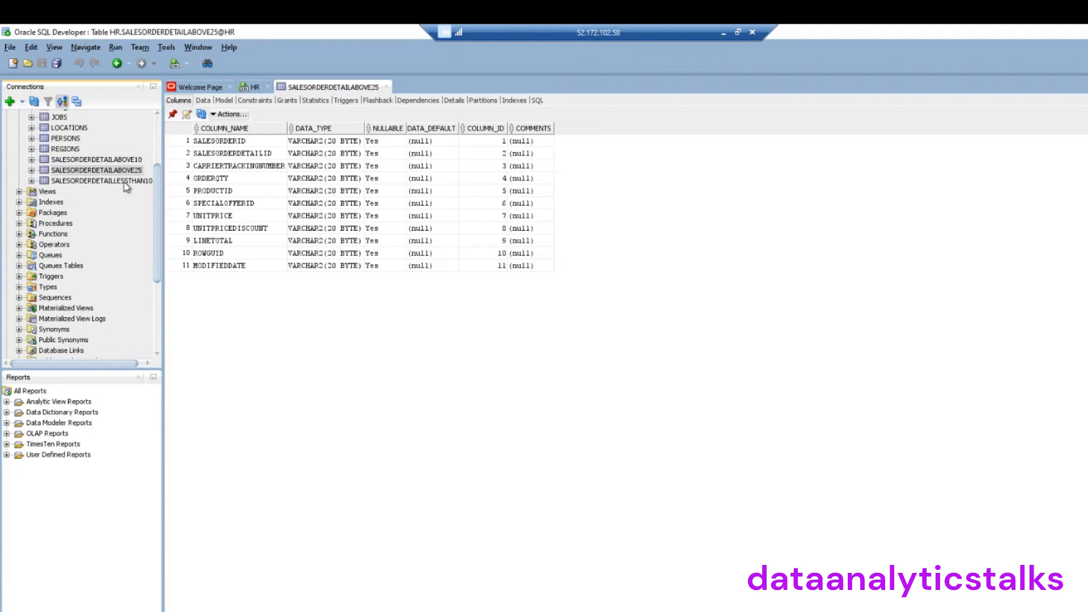
click(124, 181)
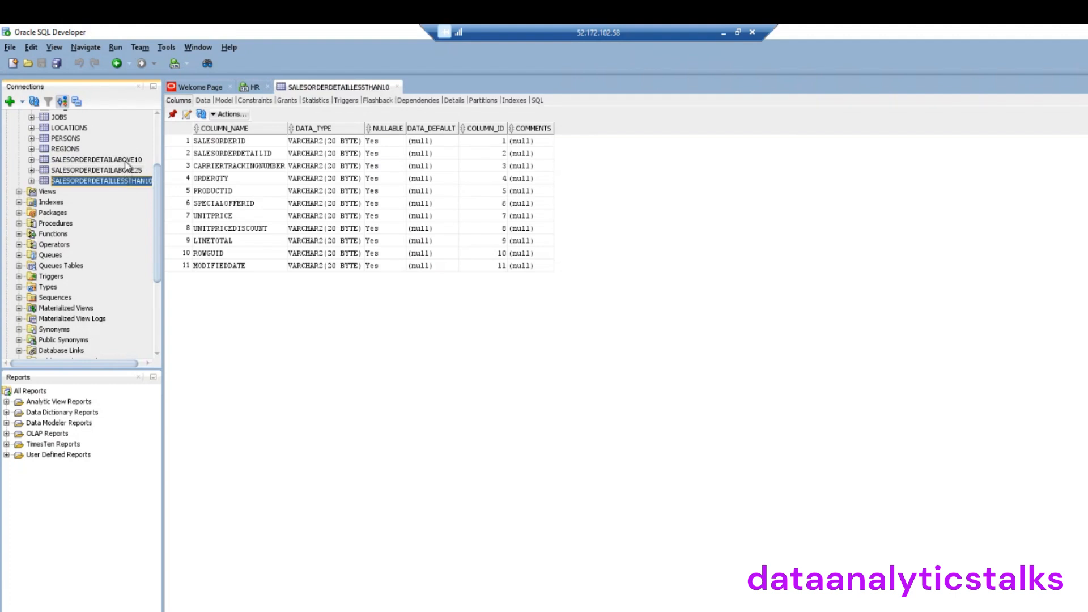
right_click(128, 161)
click(113, 162)
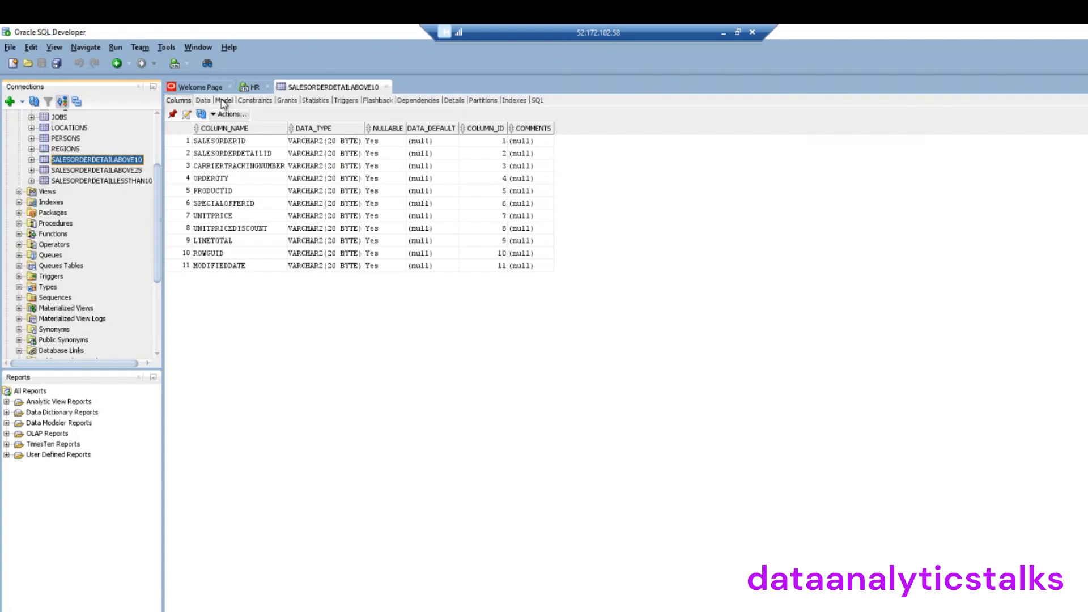
click(203, 101)
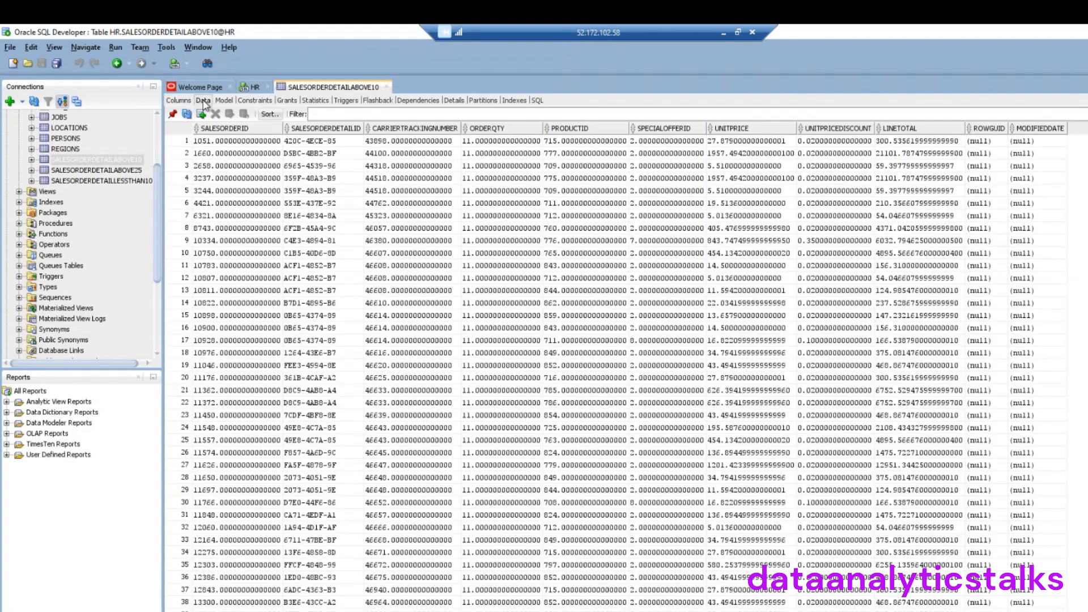
Scroll through the SALESORDERDETAILABOVE10 data grid to check its loaded rows
click(474, 142)
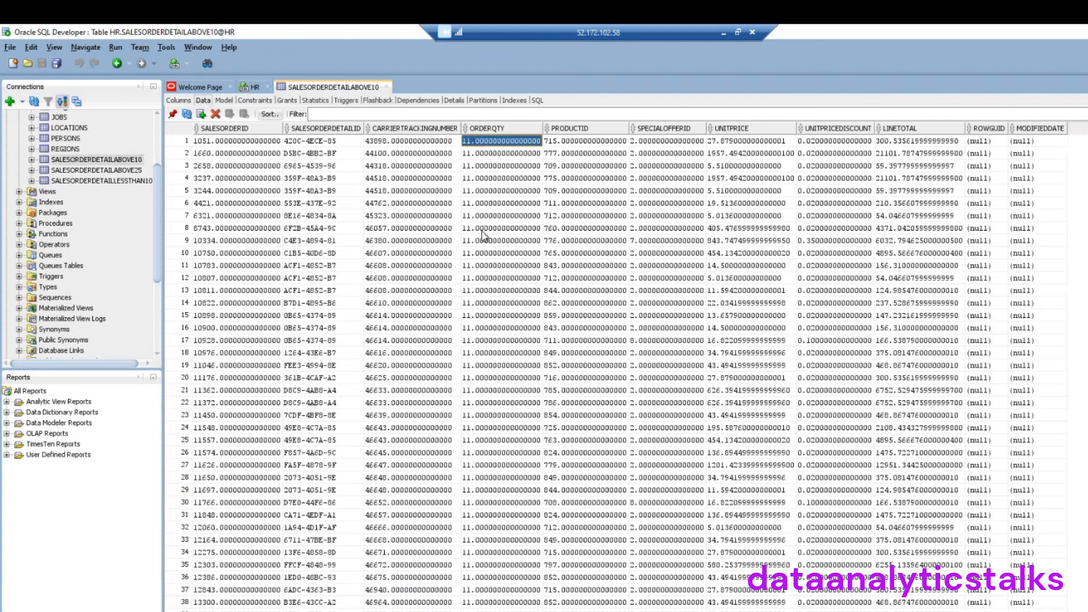
scroll(481, 235, down, 3)
scroll(482, 235, down, 17)
scroll(479, 225, down, 2)
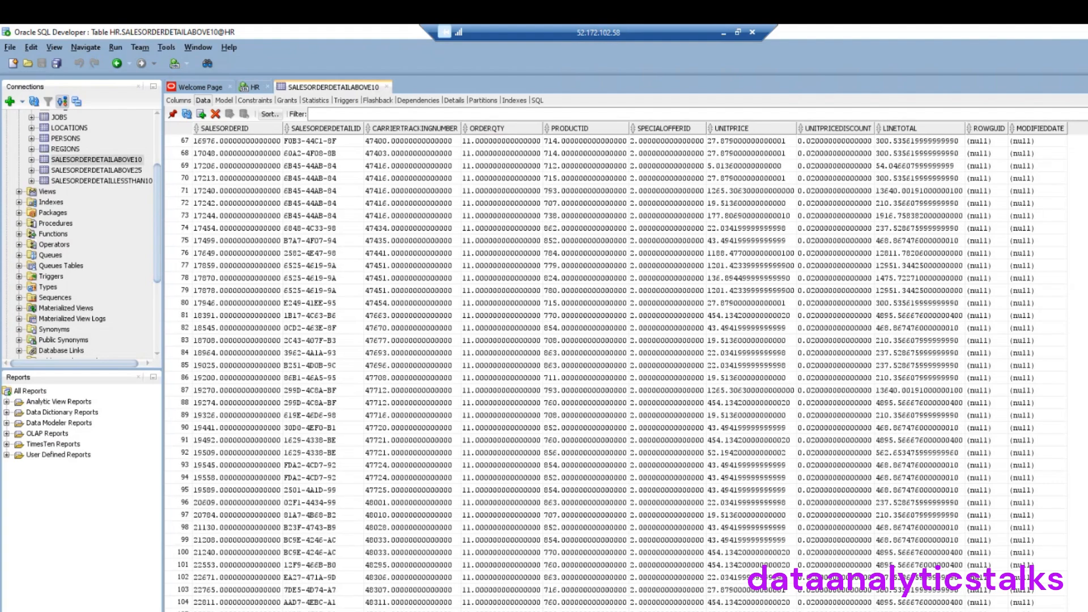
scroll(618, 369, down, 20)
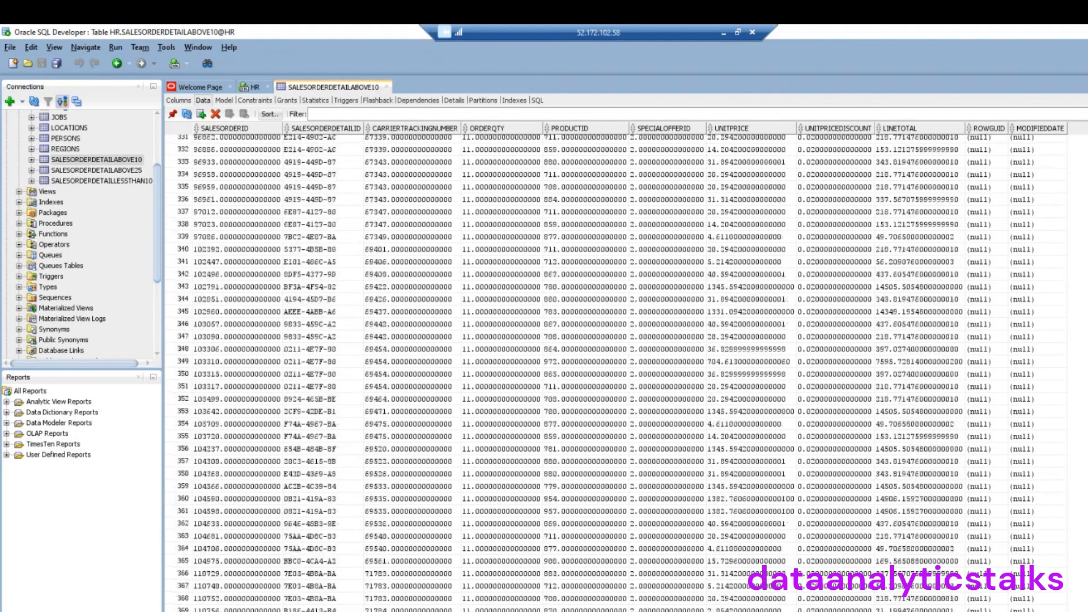
scroll(617, 368, down, 20)
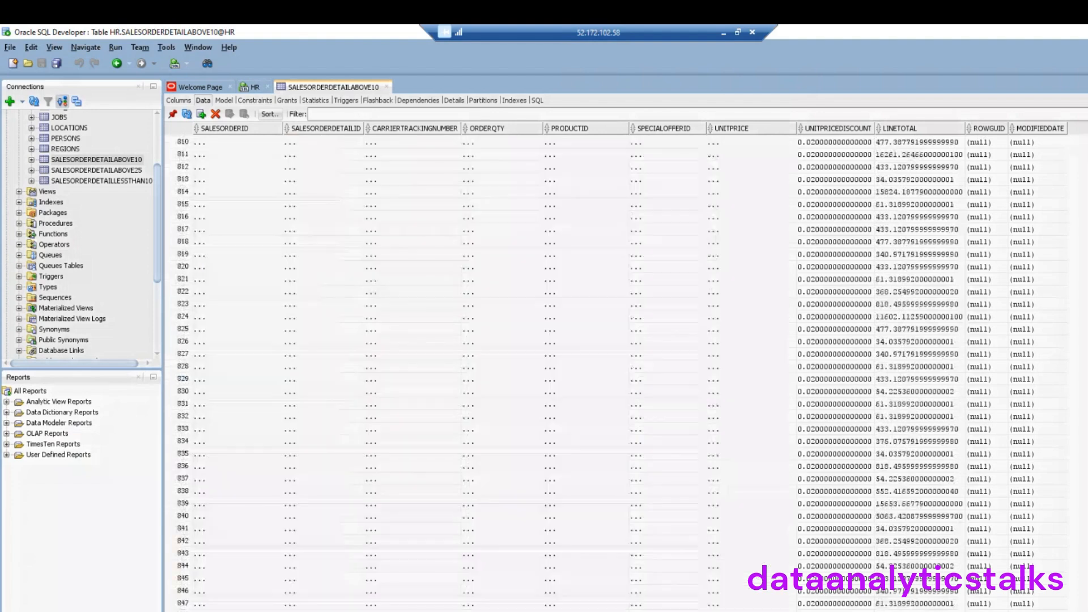
scroll(501, 599, down, 20)
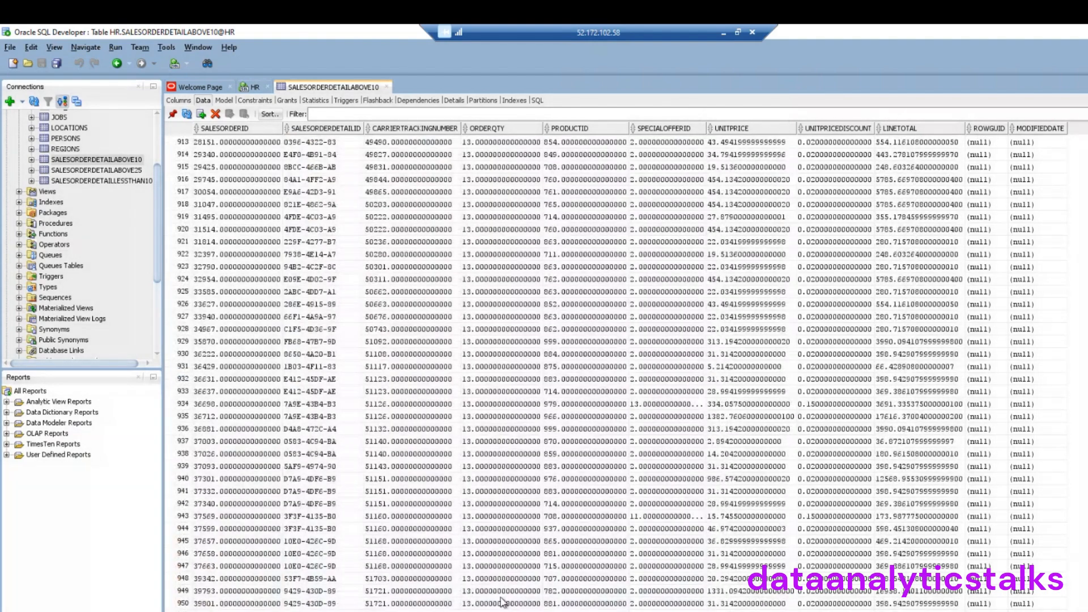
scroll(500, 599, down, 16)
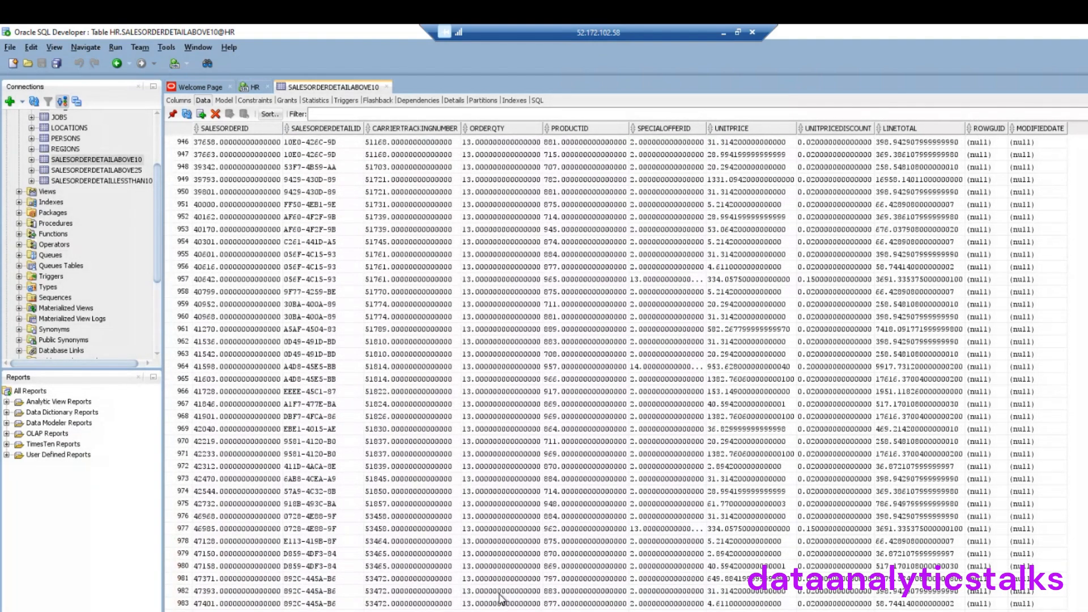
Check the loaded rows in SALESORDERDETAILABOVE25 and SALESORDERDETAILLESSTHAN10, then widen the connections panel
click(125, 172)
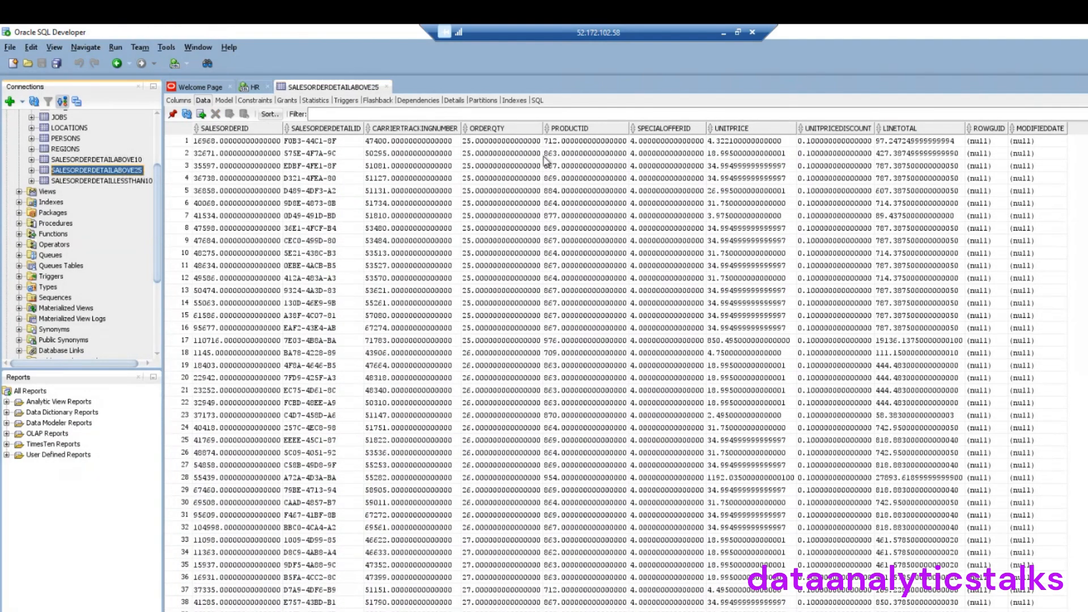
scroll(503, 340, down, 3)
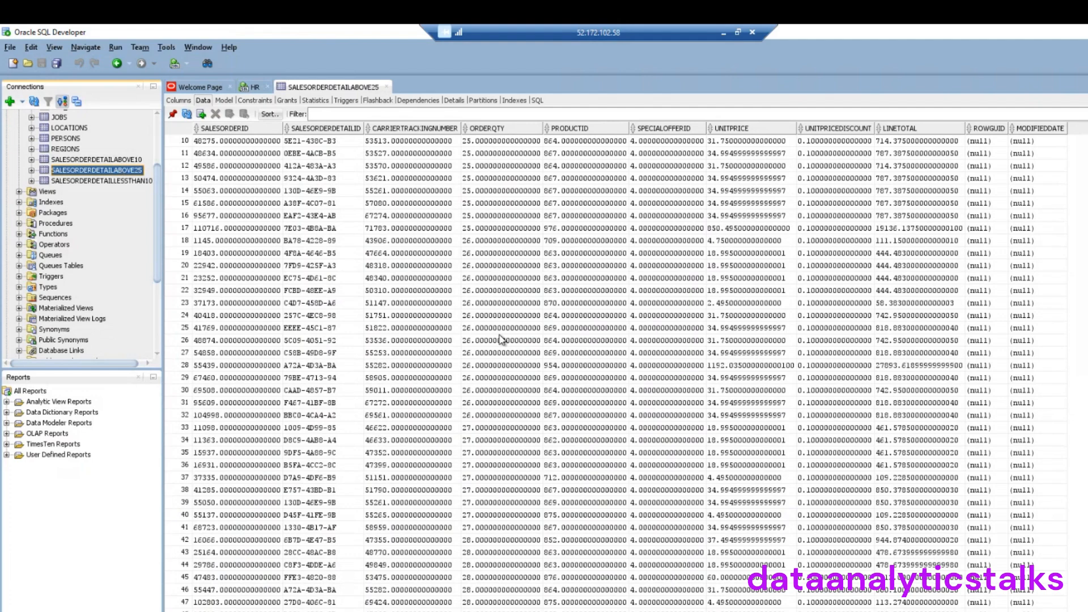
double_click(100, 181)
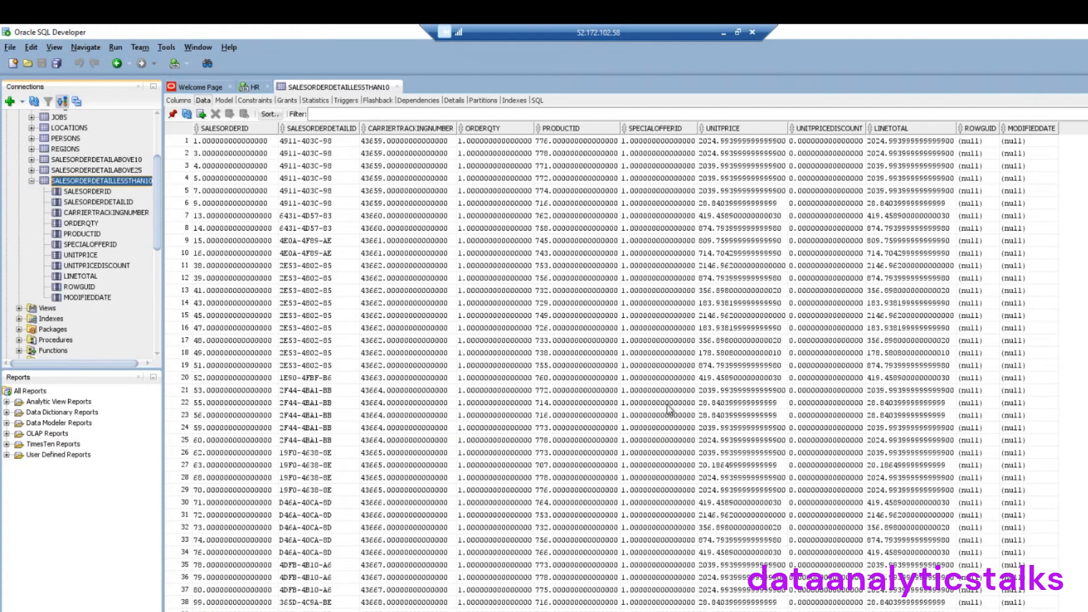
scroll(502, 281, down, 5)
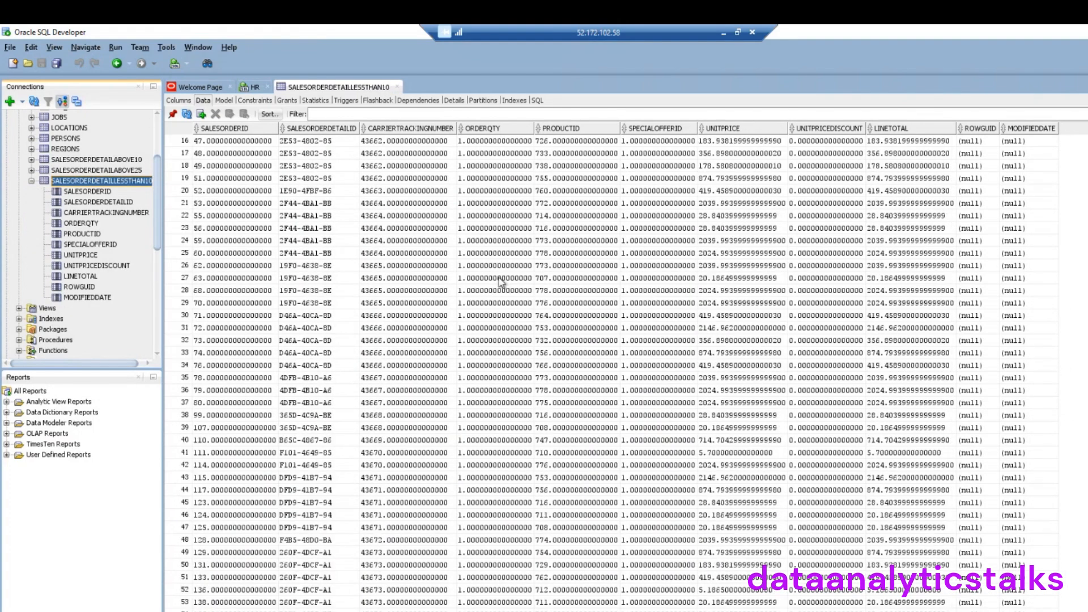
scroll(502, 281, up, 5)
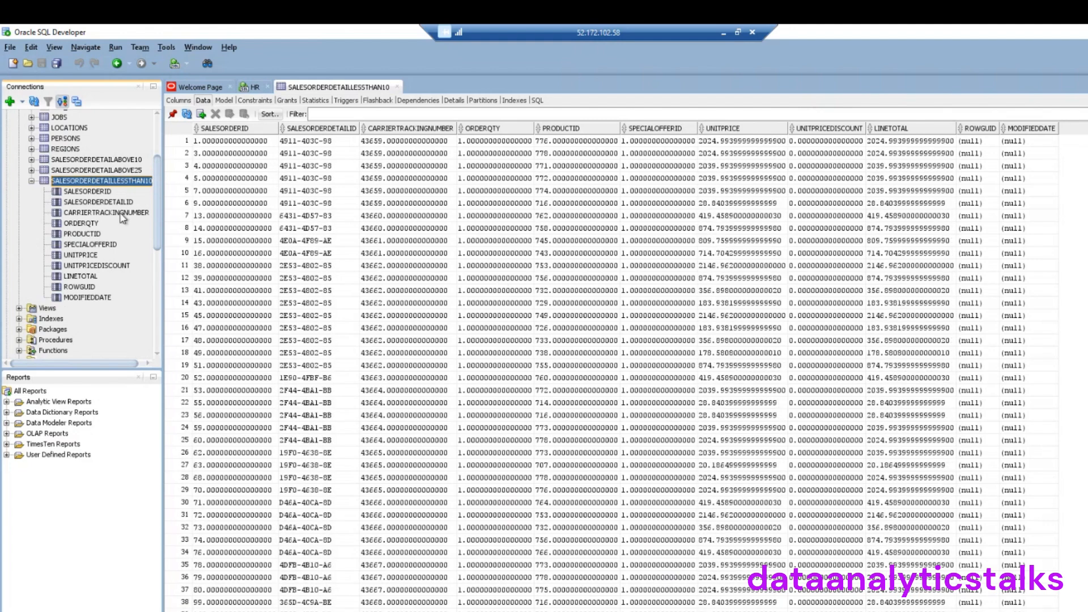
click(32, 181)
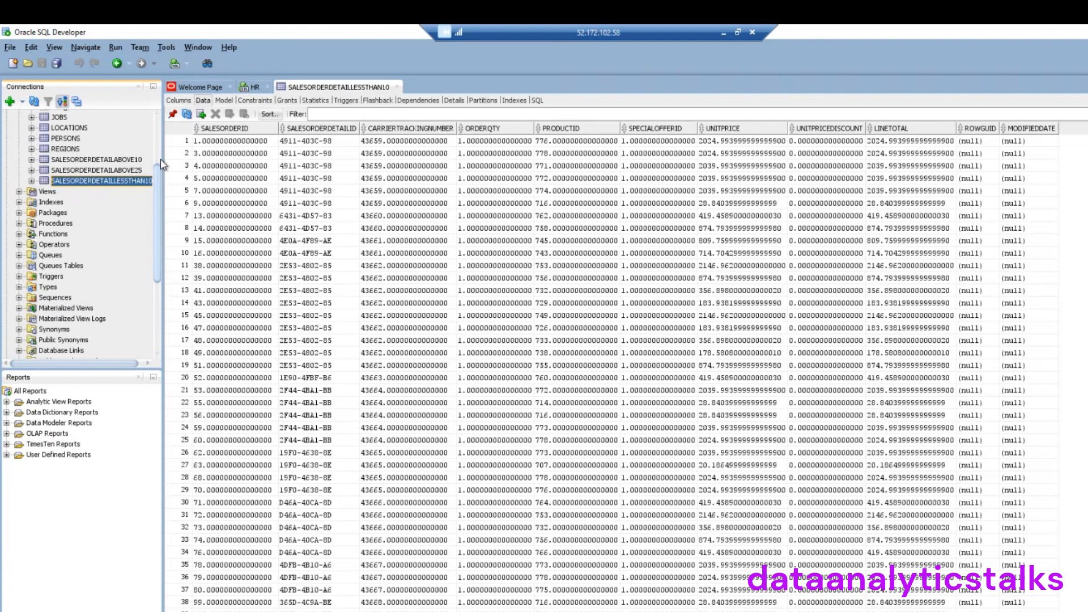
drag(163, 160, 250, 172)
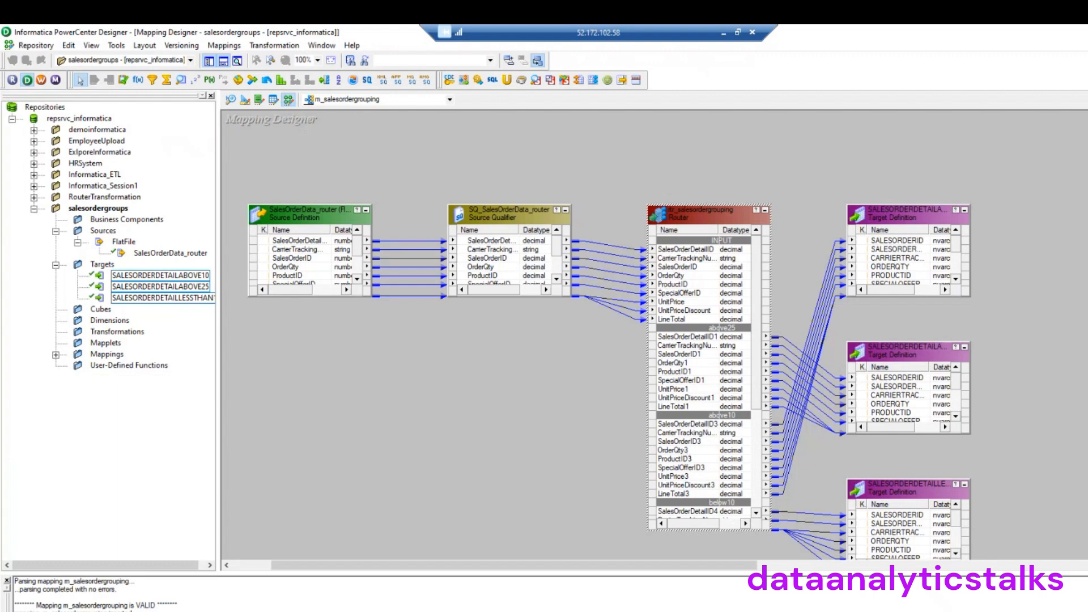
Resize the three SALESORDERDETAIL target definitions to show all columns through LINETOTAL and ROWGUID
scroll(1080, 443, down, 2)
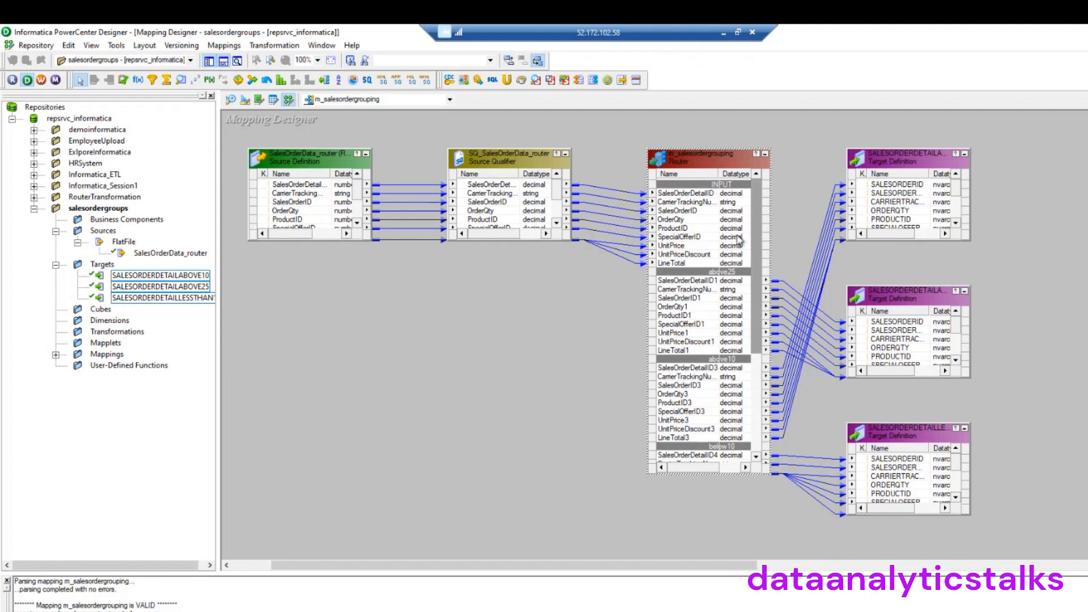
drag(757, 223, 754, 172)
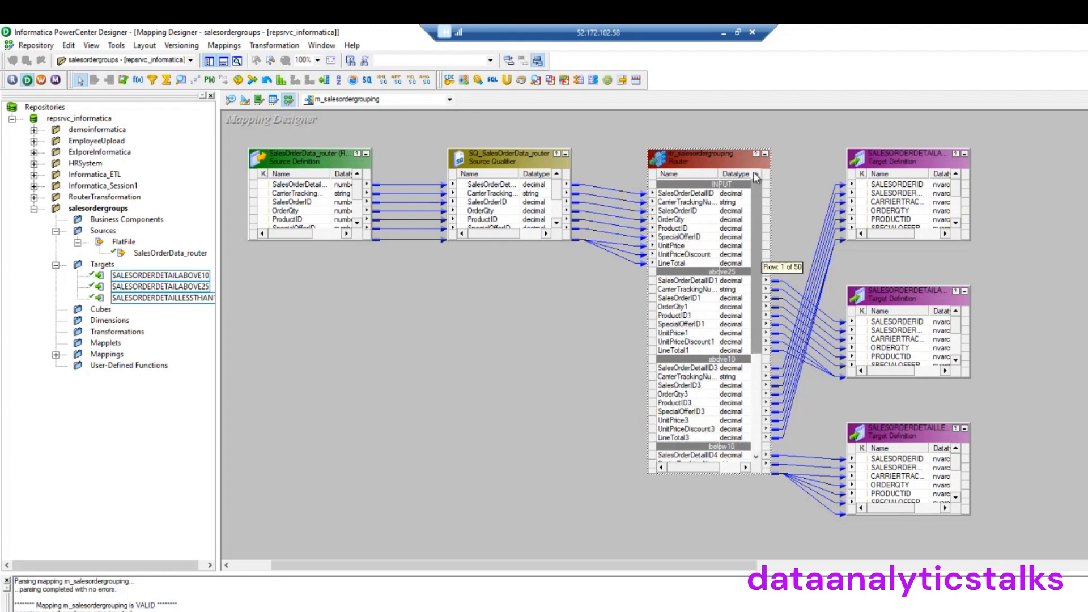
drag(757, 265, 763, 195)
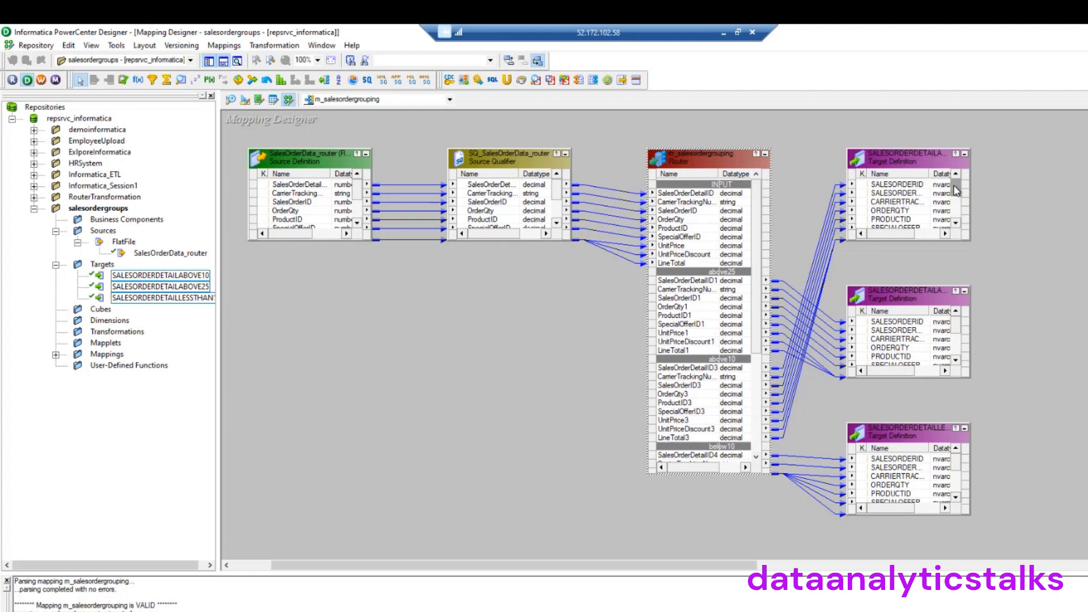
drag(965, 235, 980, 280)
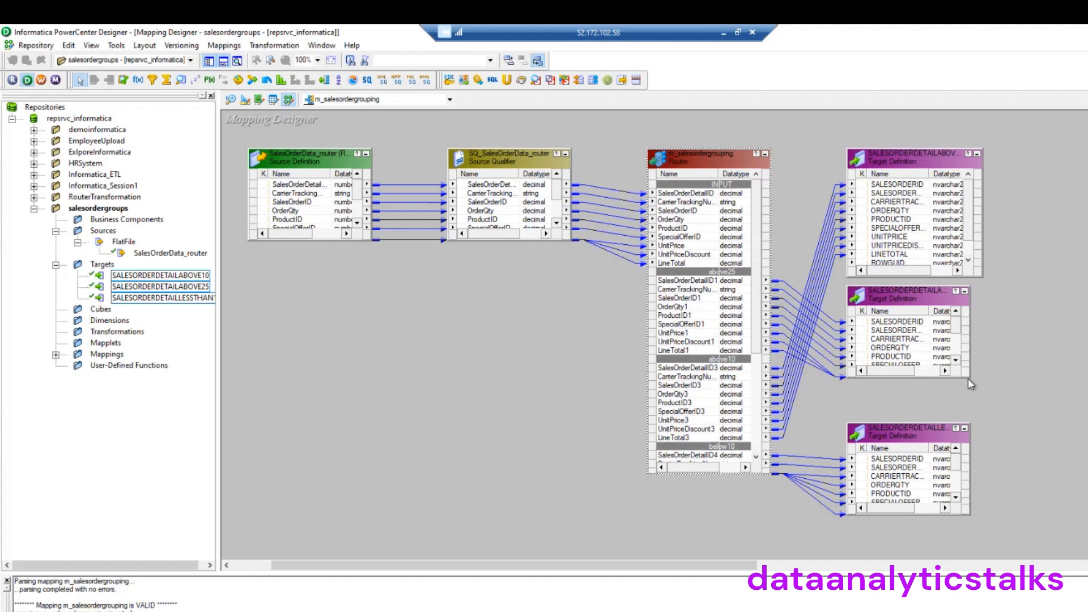
drag(970, 378, 997, 404)
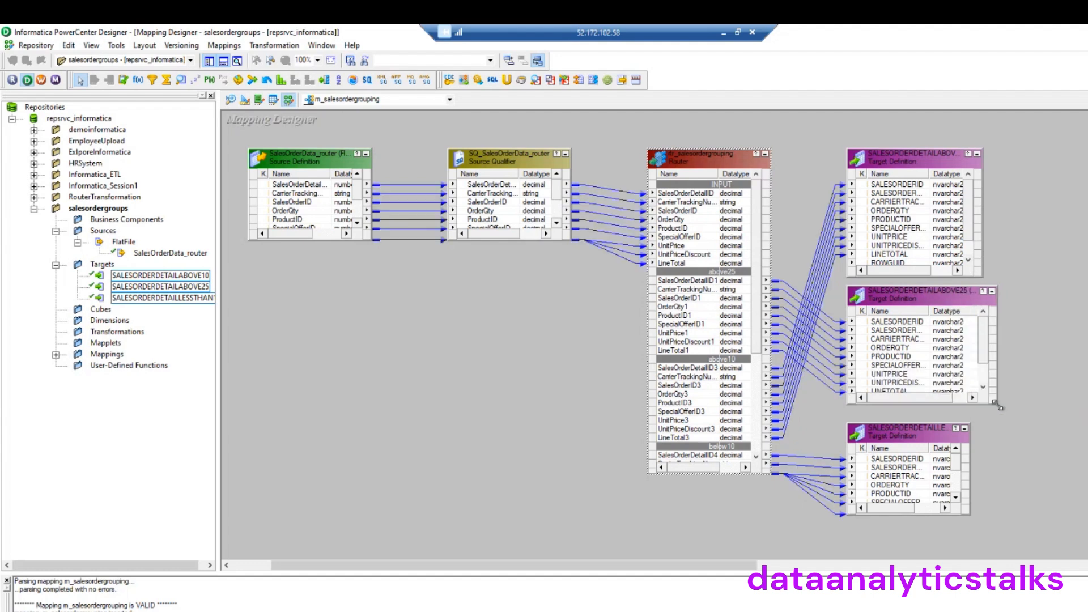
drag(966, 515, 1026, 543)
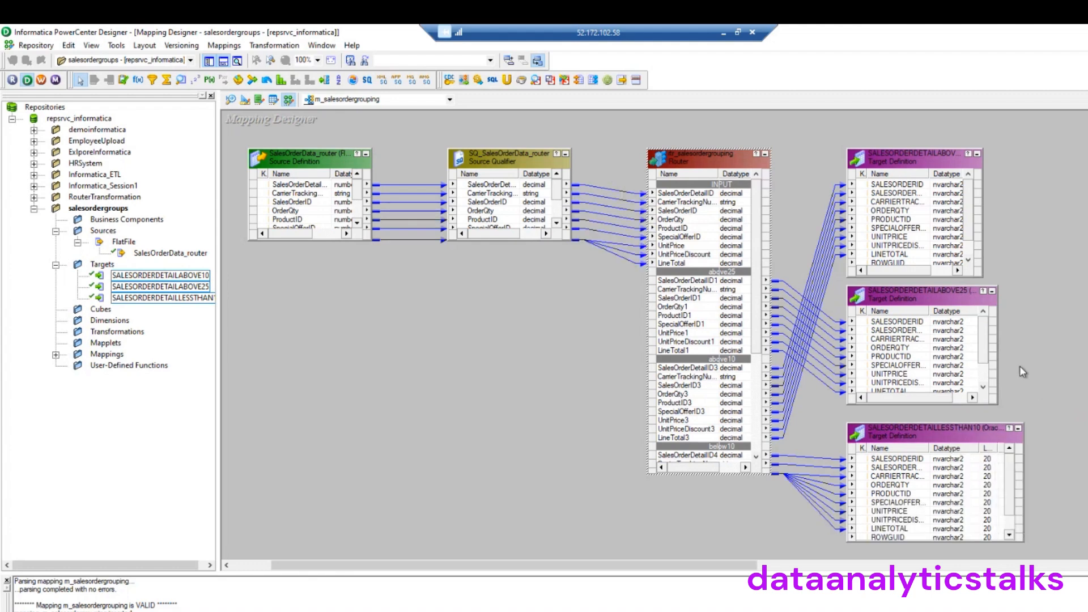